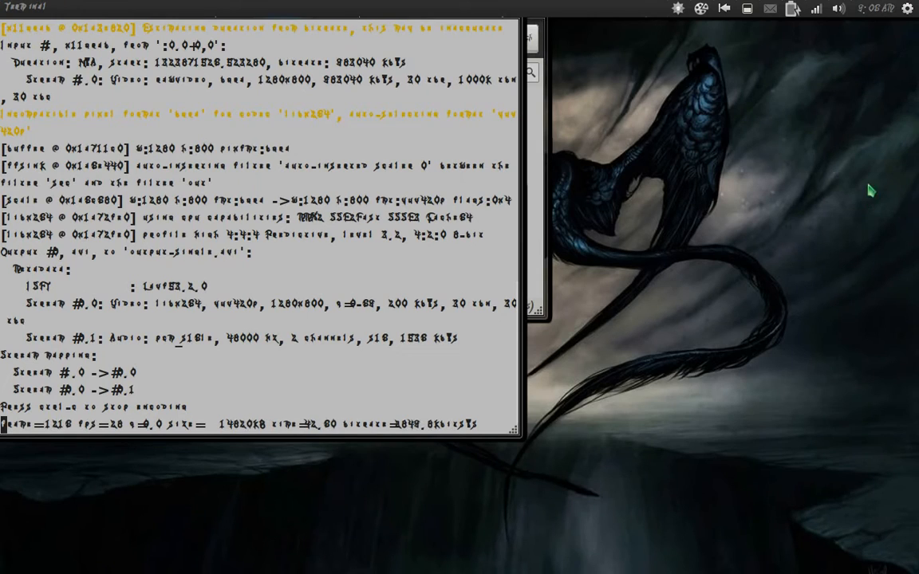
Check the additional startup programs in Startup Applications and close that window.
click(907, 8)
click(909, 71)
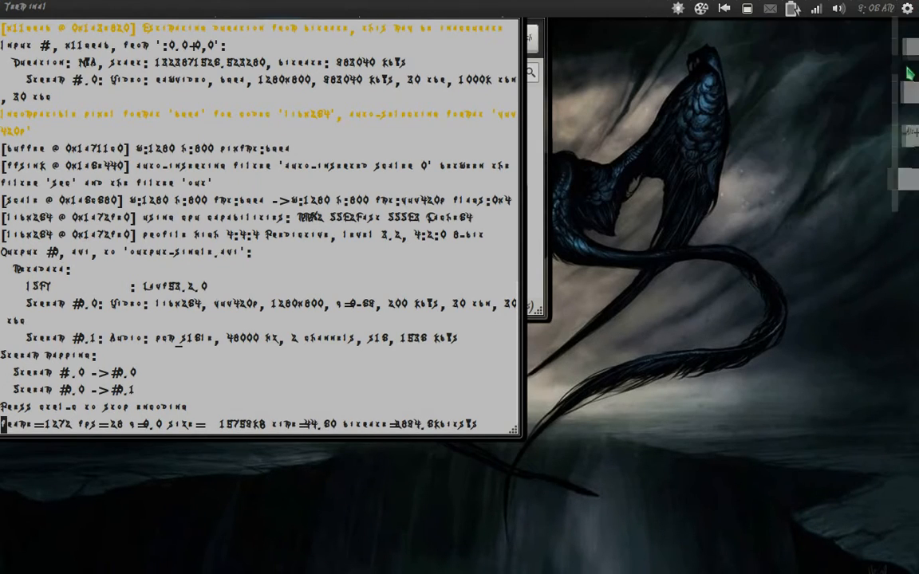
click(245, 113)
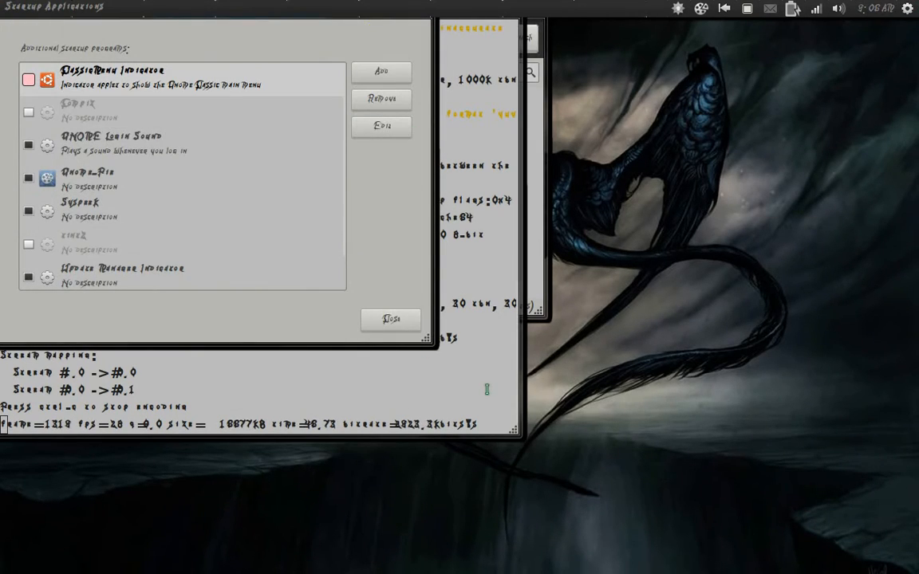
click(383, 320)
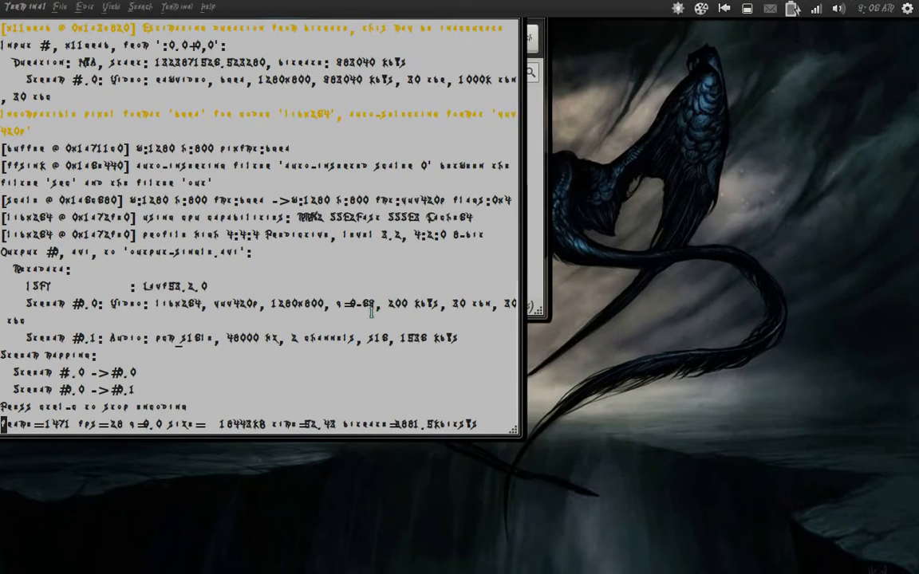
Bring the Home file window forward, get it out of view, and move the Terminal window toward the middle of the desktop.
drag(378, 314, 708, 393)
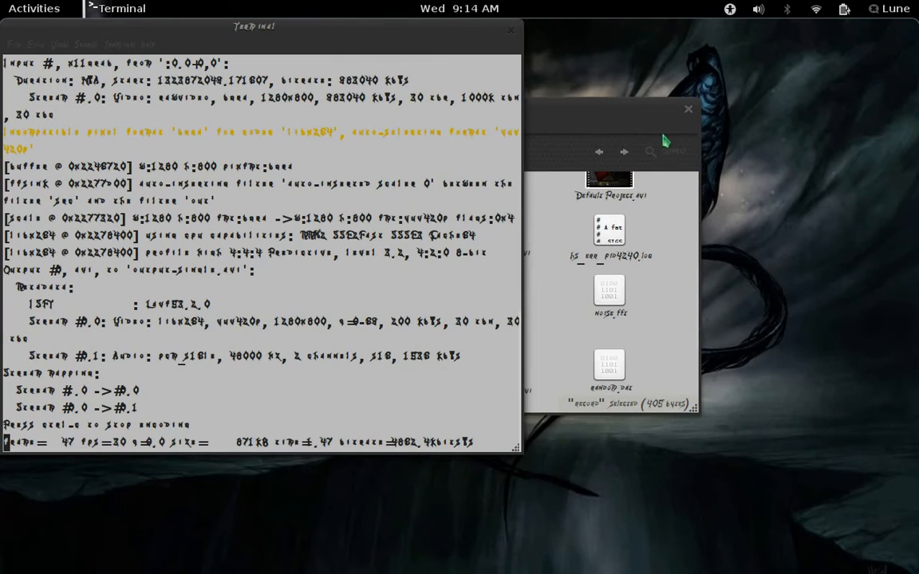
click(630, 118)
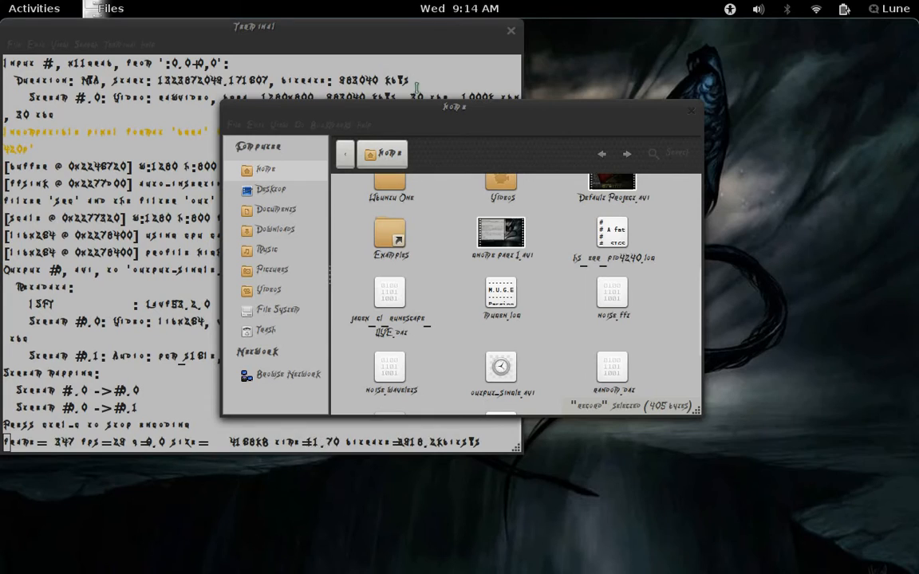
drag(435, 113, 517, 137)
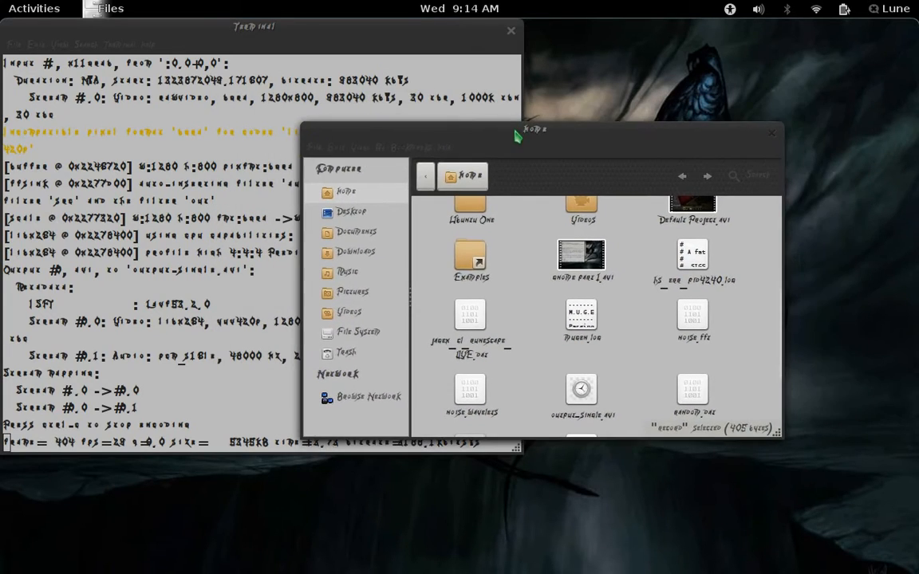
key(ctrl+w)
drag(313, 26, 462, 76)
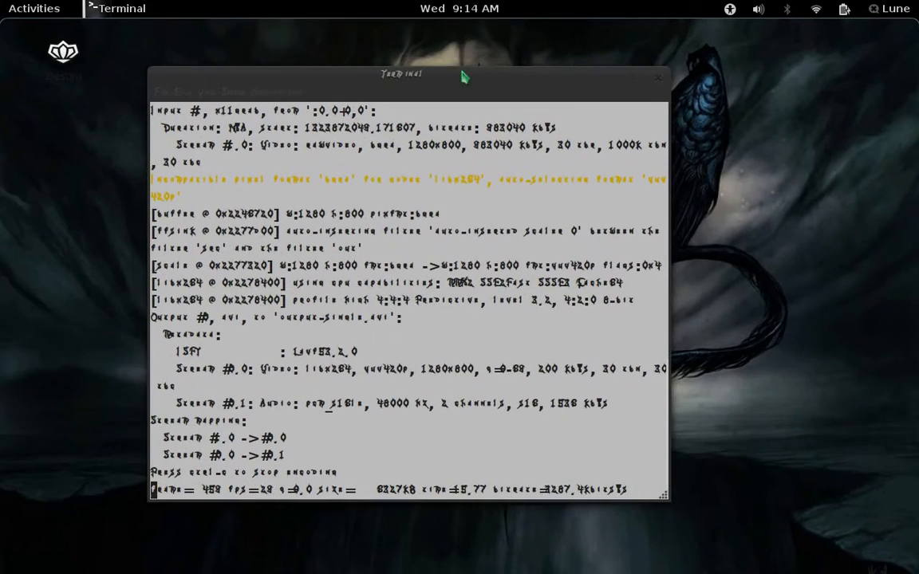
Bring back the Home window from the overview, tile it to half of the screen, and release it as a floating window.
mouse_move(0, 0)
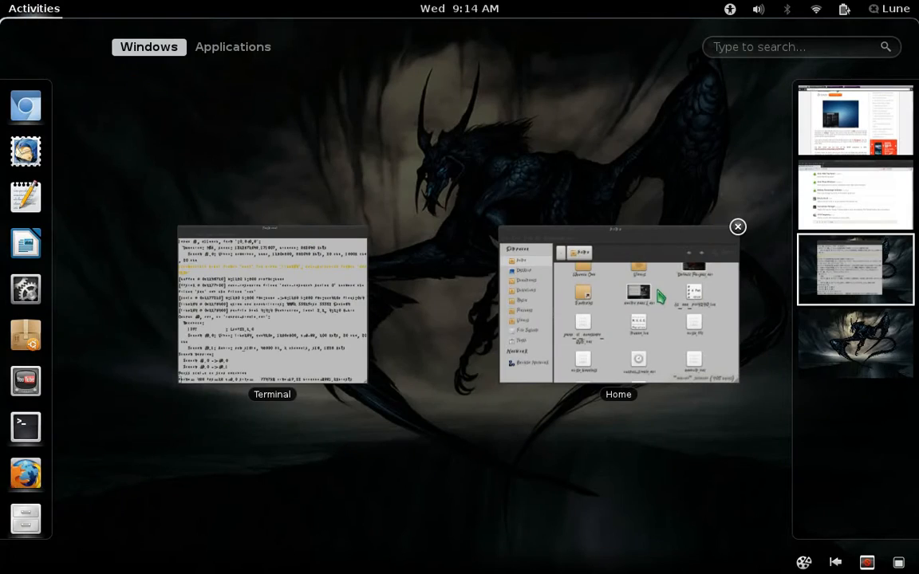
click(659, 297)
drag(519, 127, 916, 112)
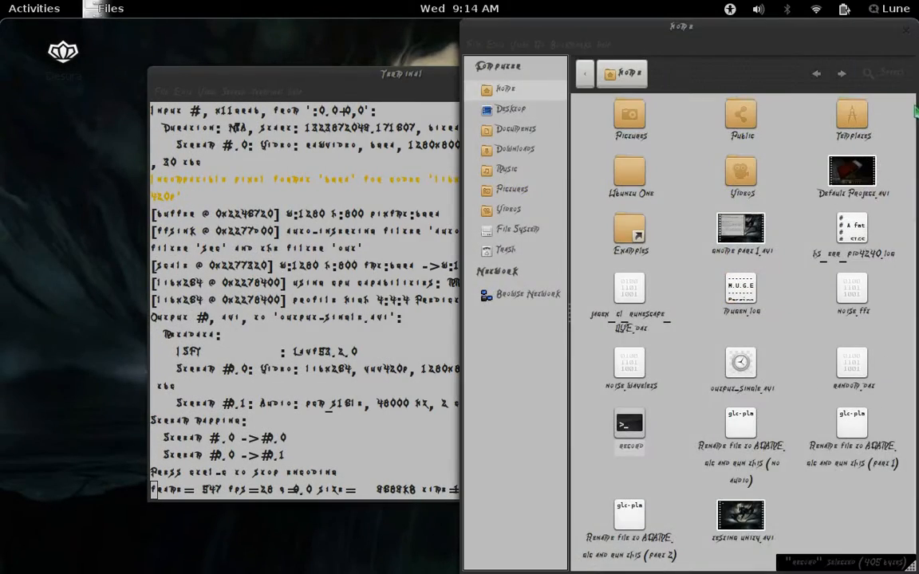
drag(828, 39, 607, 173)
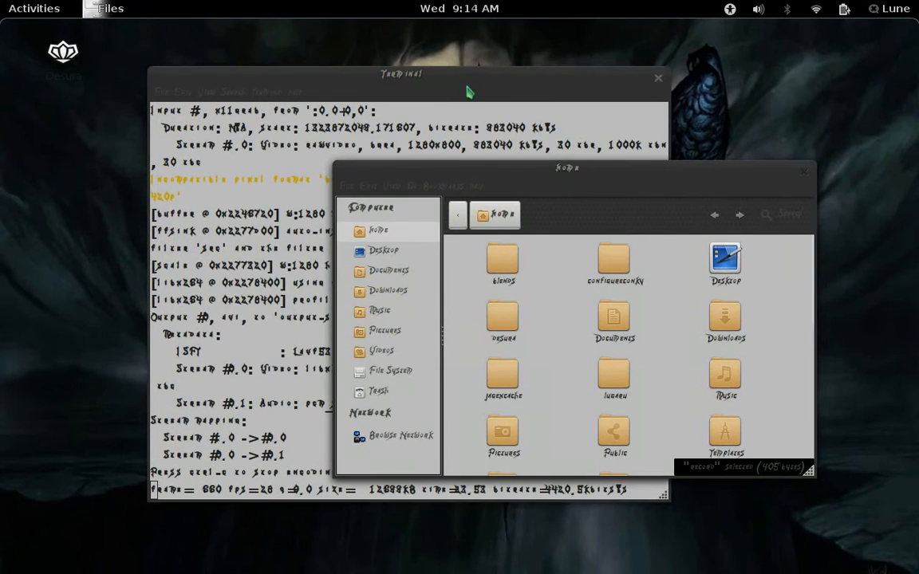
Reposition the Terminal and Home windows so that Home overlaps Terminal in front.
drag(470, 90, 369, 79)
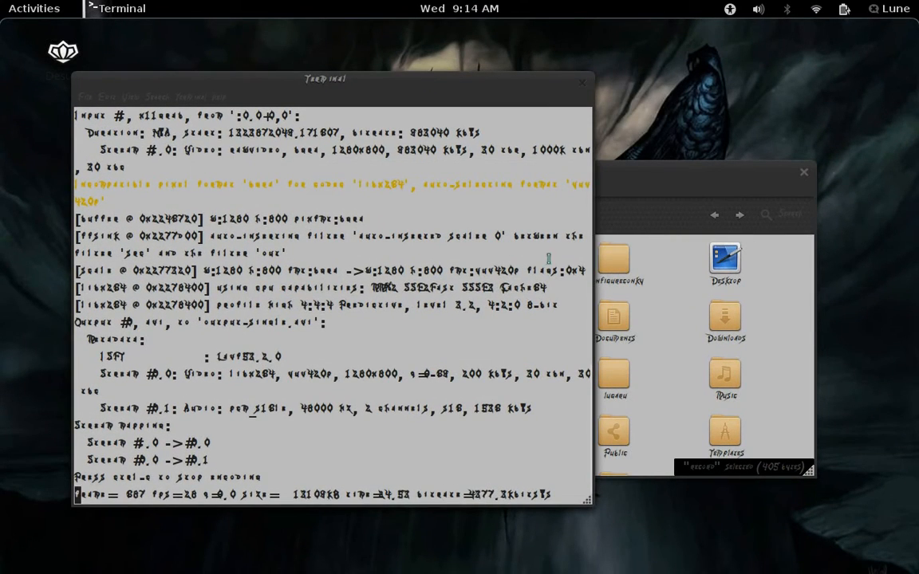
click(726, 184)
drag(714, 159, 698, 139)
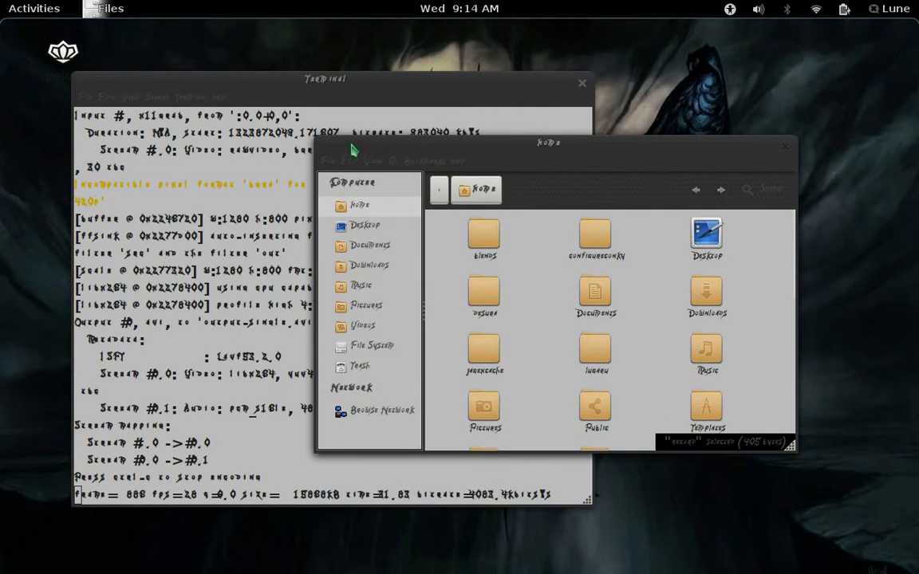
Open Advanced Settings and look through the Windows and Fonts categories, ending on the Shell category.
key(super)
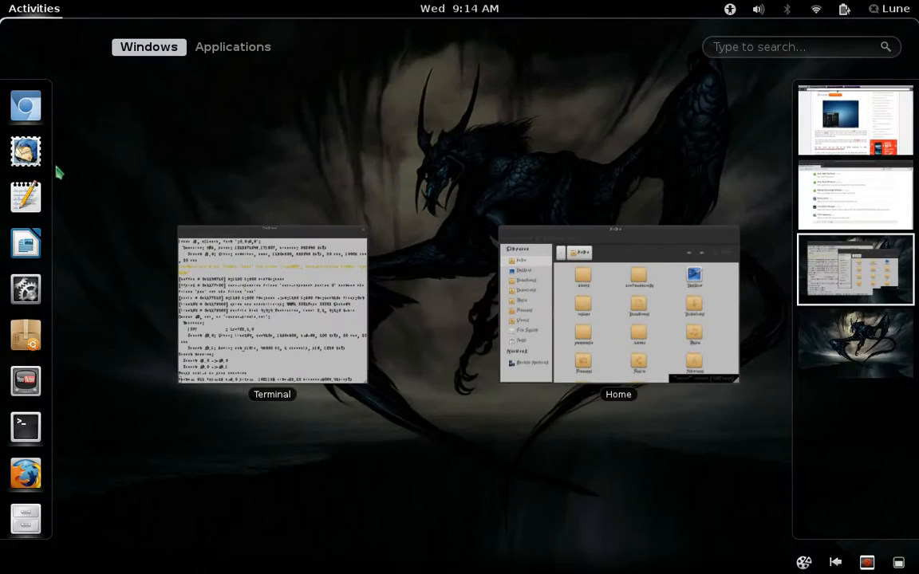
click(25, 288)
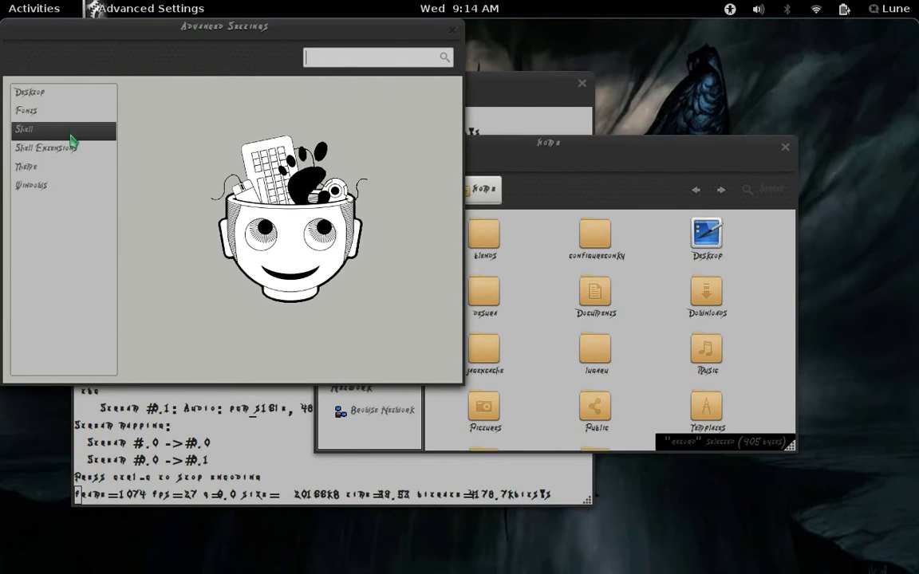
click(46, 190)
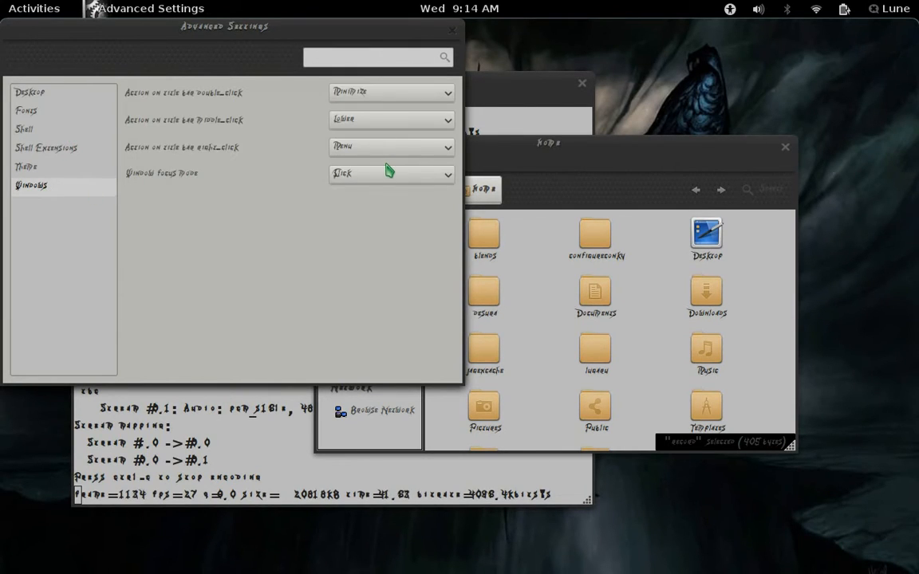
click(79, 129)
click(74, 112)
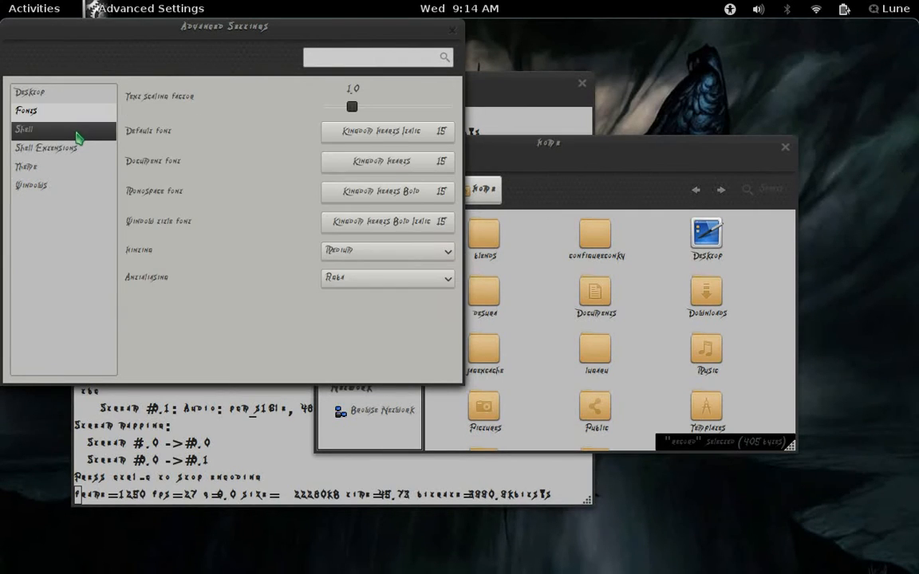
click(75, 131)
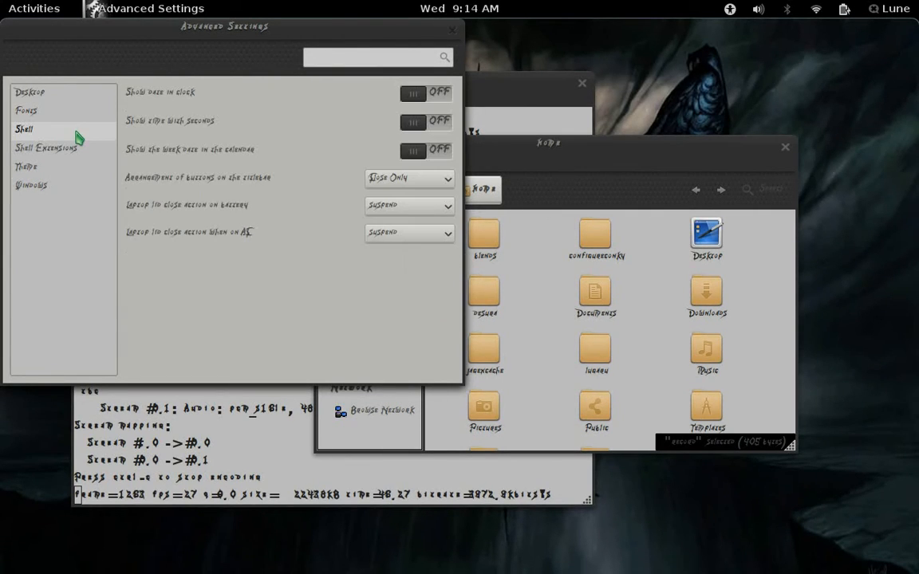
Set the arrangement of buttons on the titlebar to All, and close Advanced Settings.
click(373, 183)
click(401, 237)
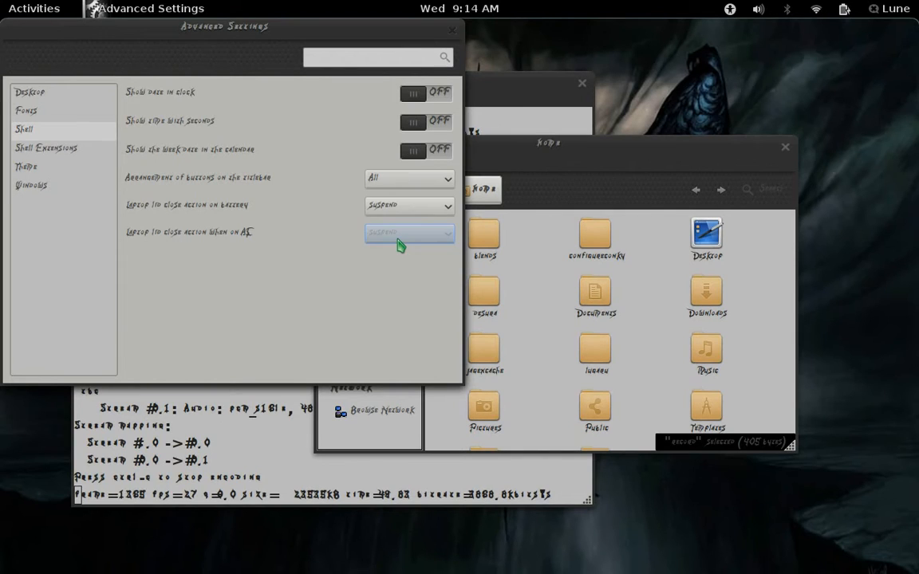
drag(396, 36, 501, 77)
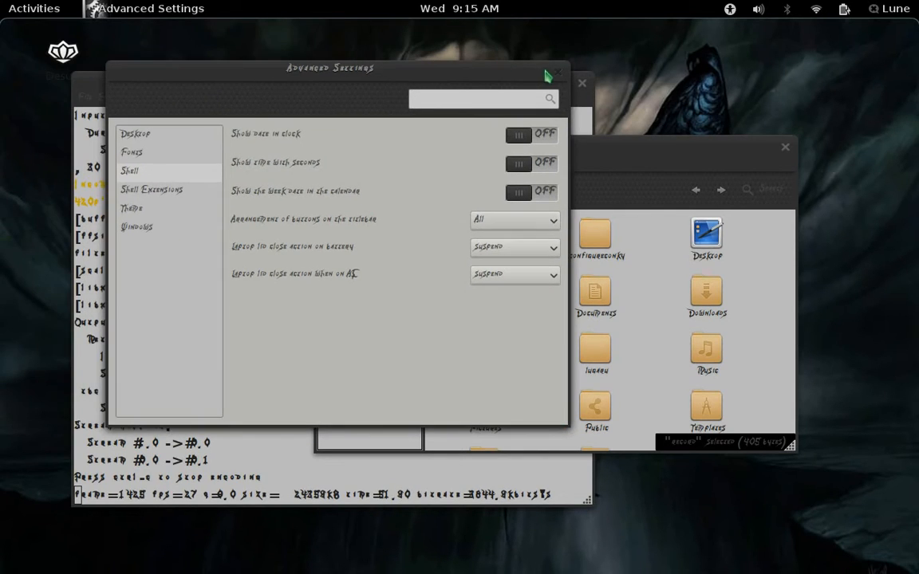
click(557, 75)
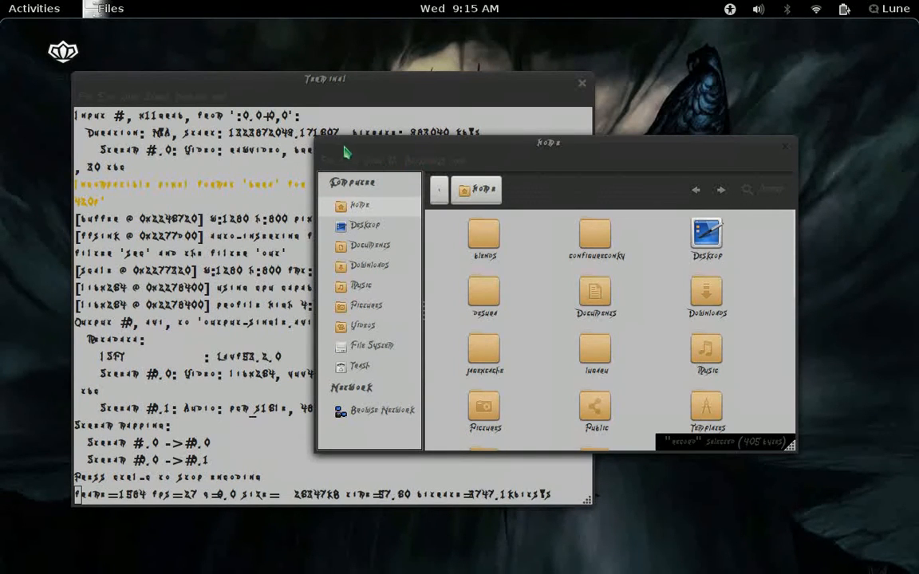
Search for gconf, launch the Configuration Editor, and open the keys of desktop/gnome/shell/windows.
key(super)
text(gconf)
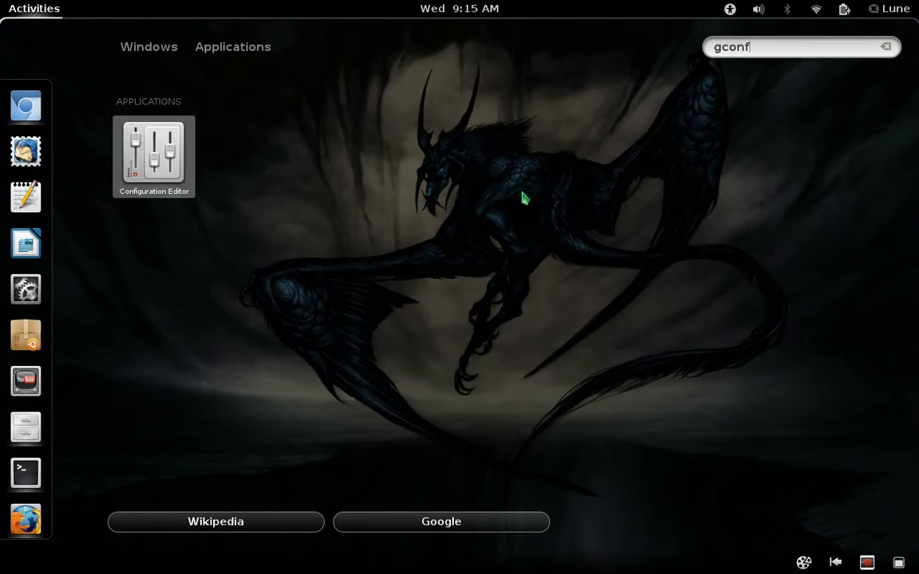
key(Return)
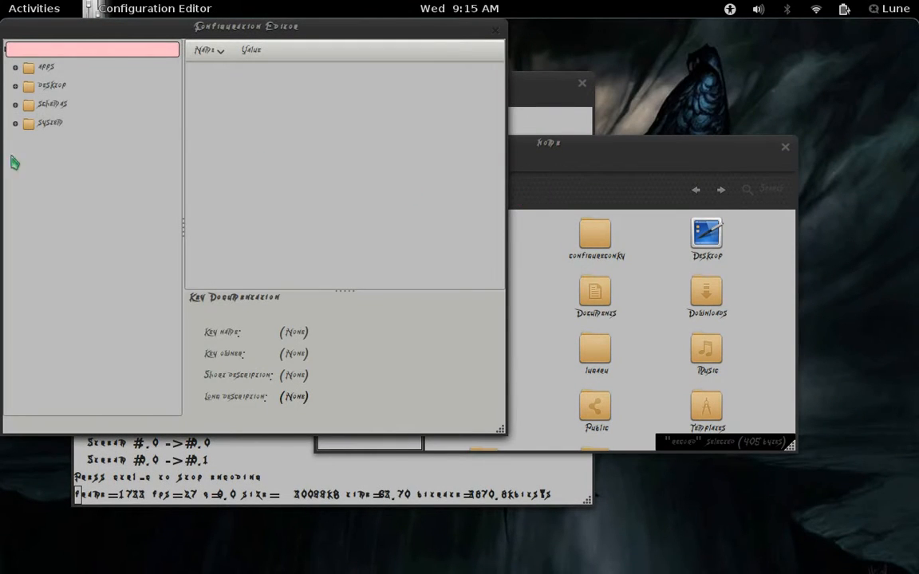
click(18, 101)
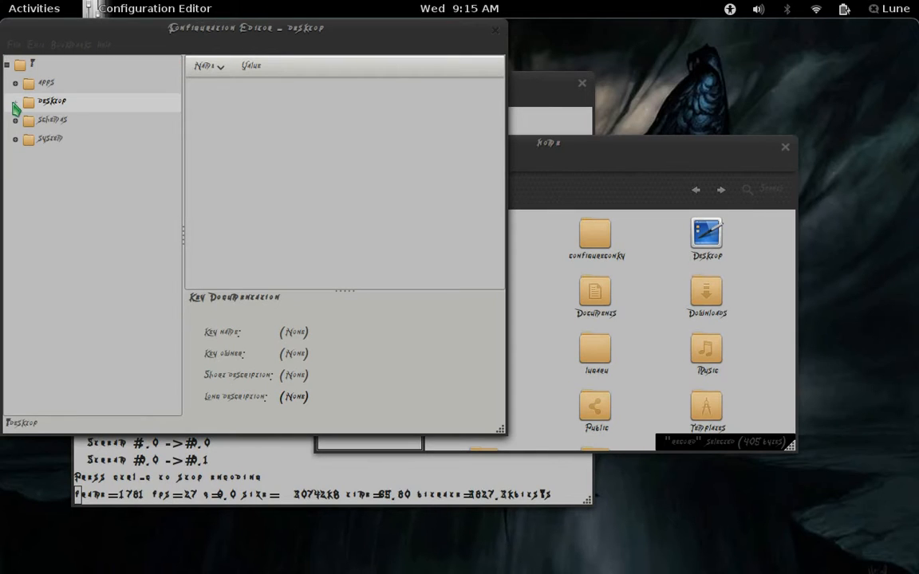
click(14, 102)
click(24, 121)
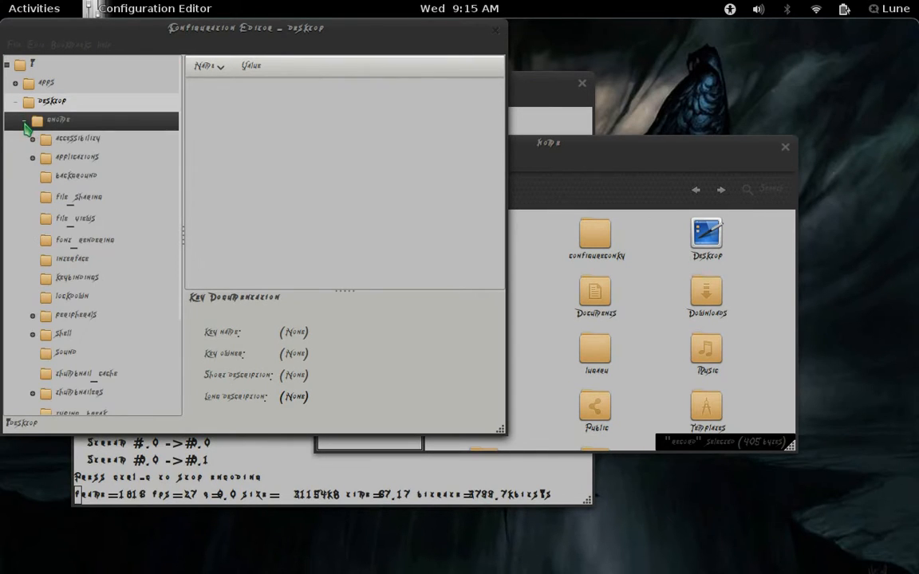
click(32, 335)
click(32, 335)
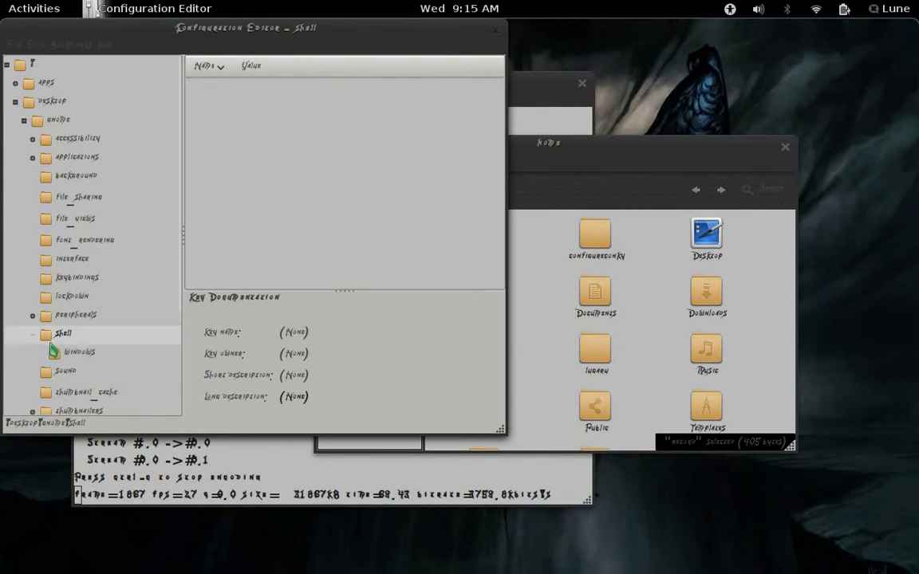
click(64, 352)
Set the button_layout key to close,maximize,minimize.
click(379, 155)
click(395, 136)
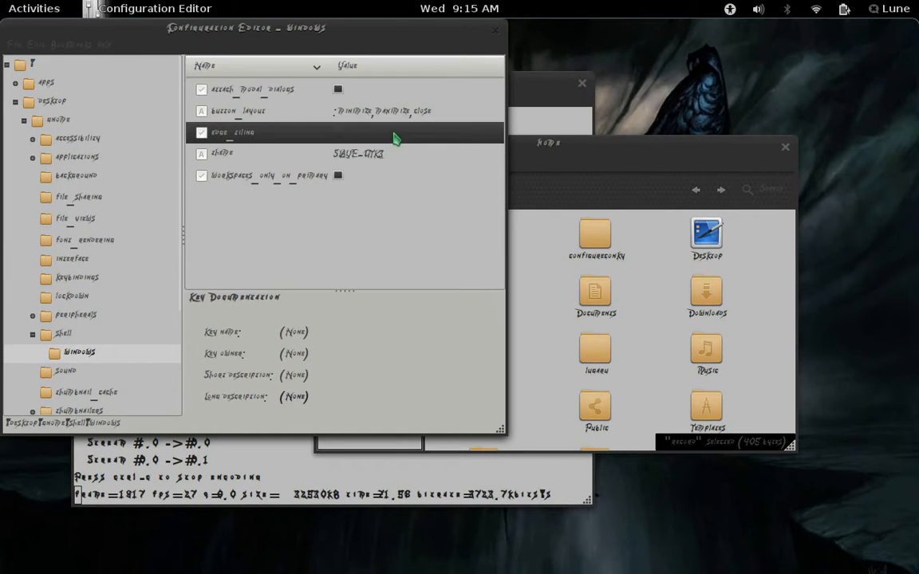
click(437, 113)
click(437, 113)
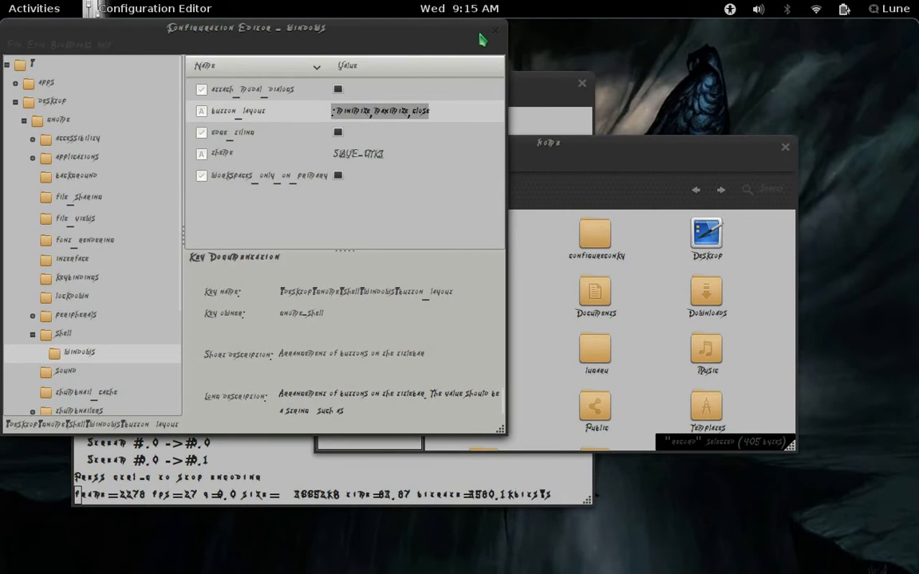
text(close)
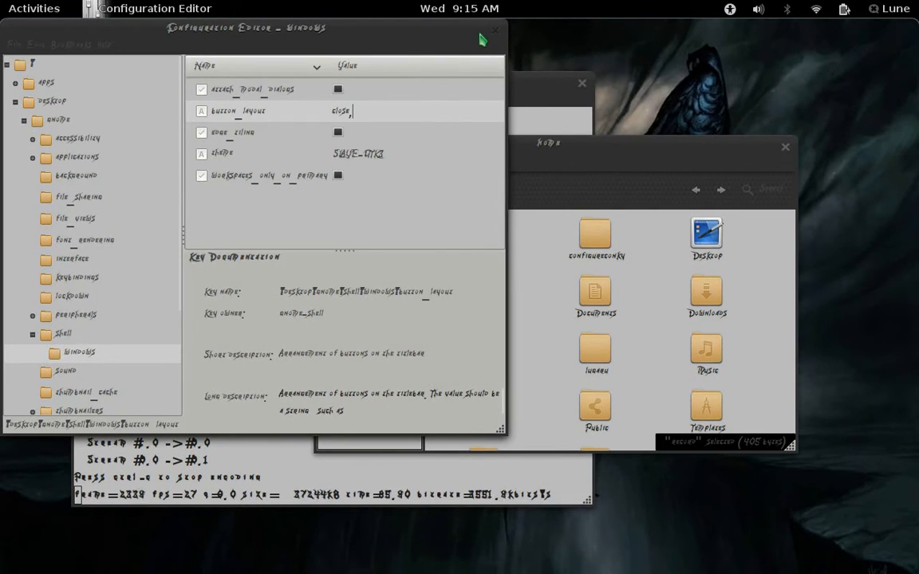
text(,mi)
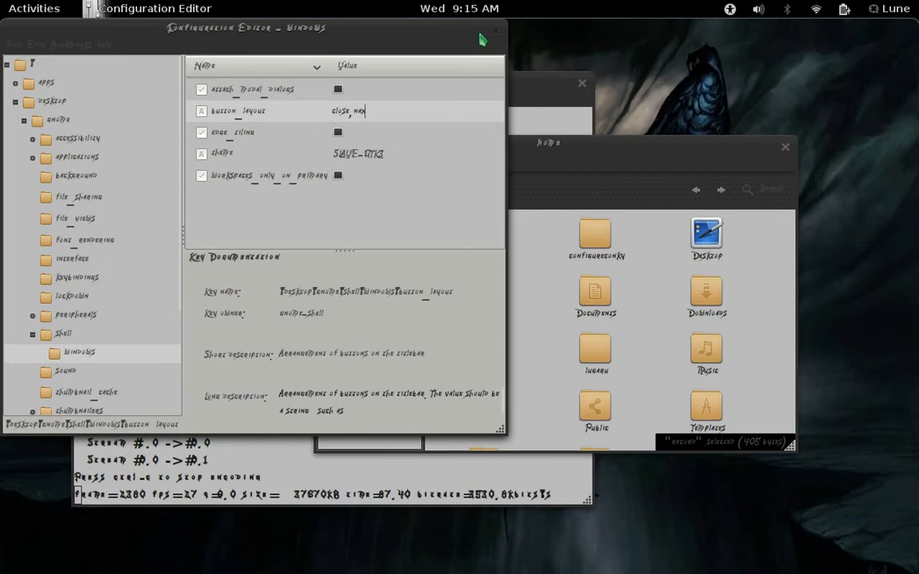
text(x)
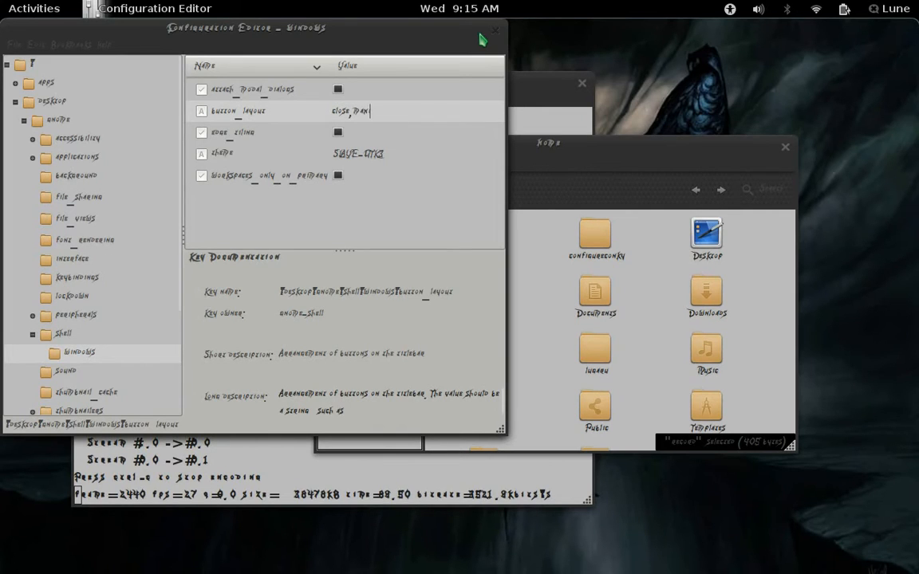
text(imize,minimize)
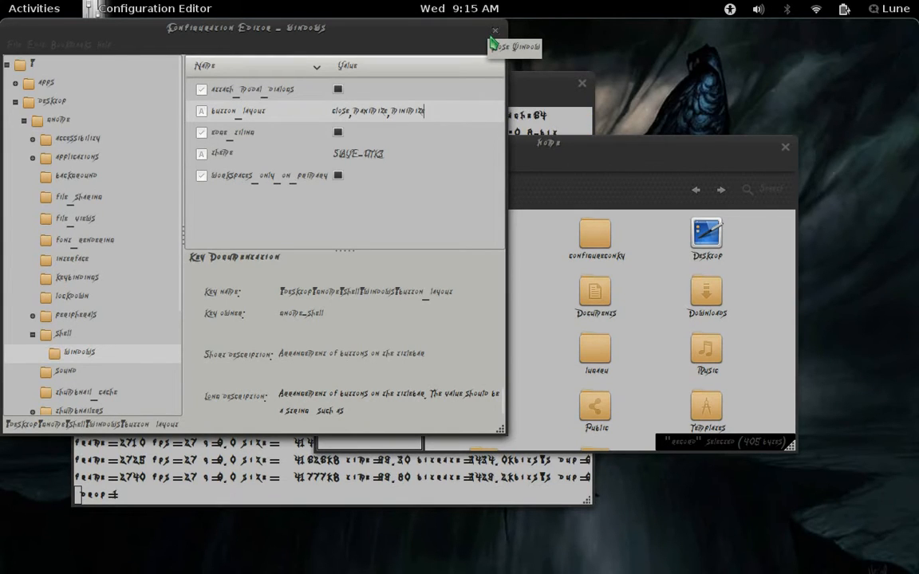
key(Return)
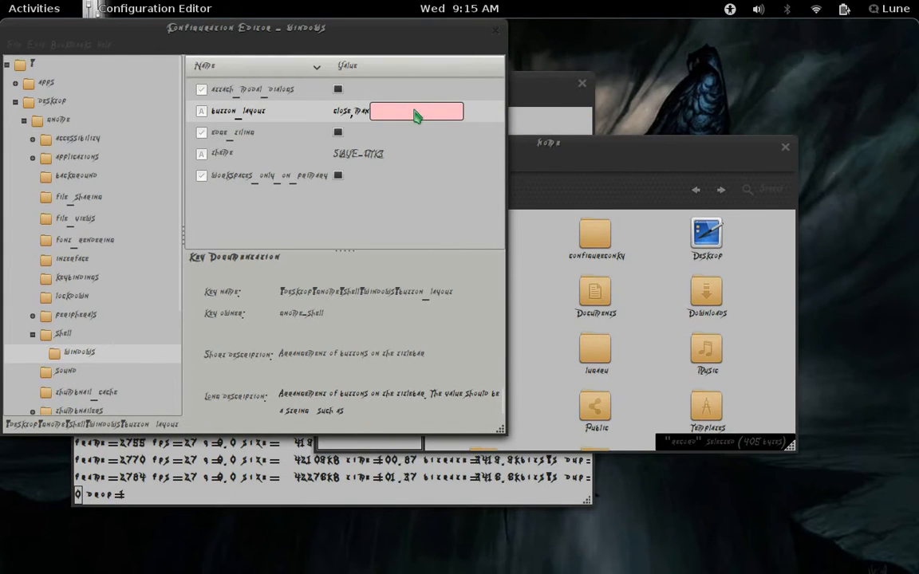
Set the button_layout key to close,minimize,maximize, and close the Configuration Editor.
drag(180, 32, 238, 39)
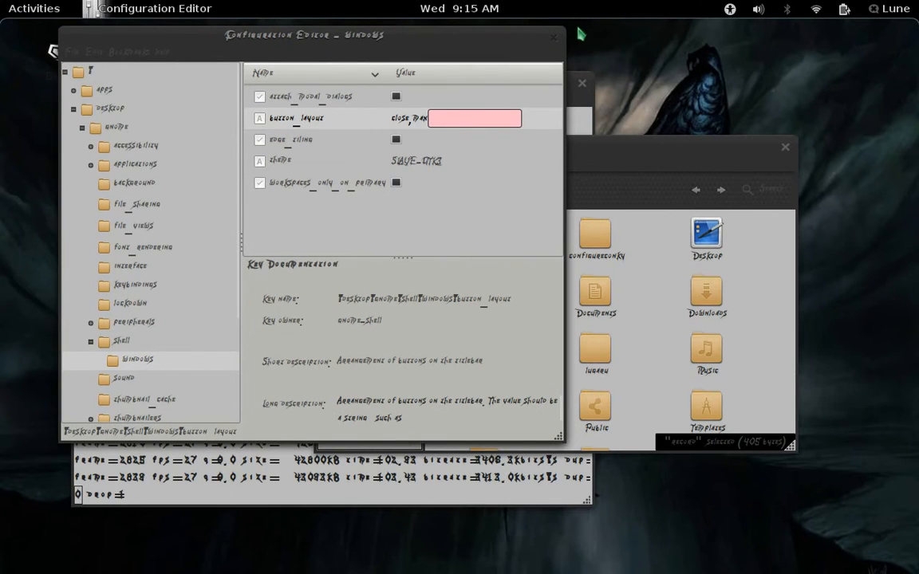
click(471, 138)
click(467, 121)
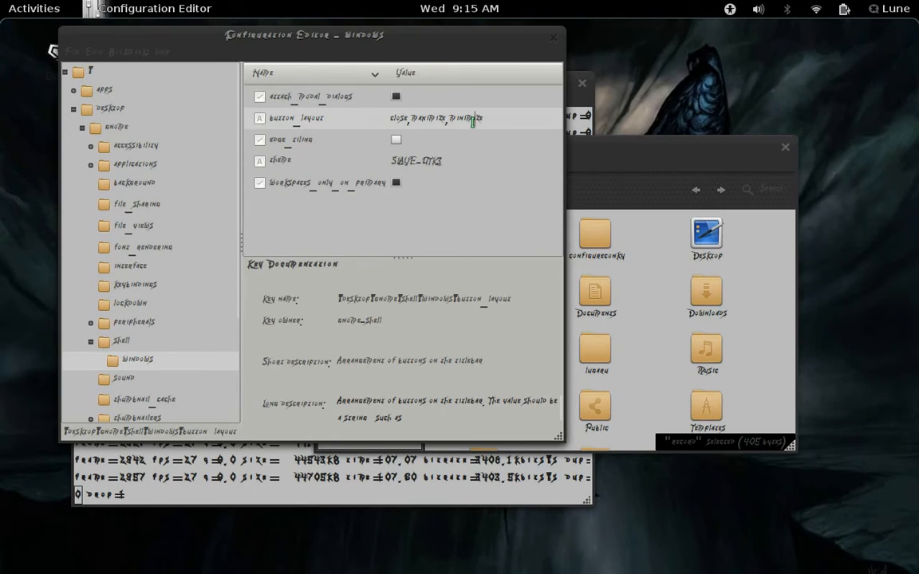
drag(494, 118, 414, 118)
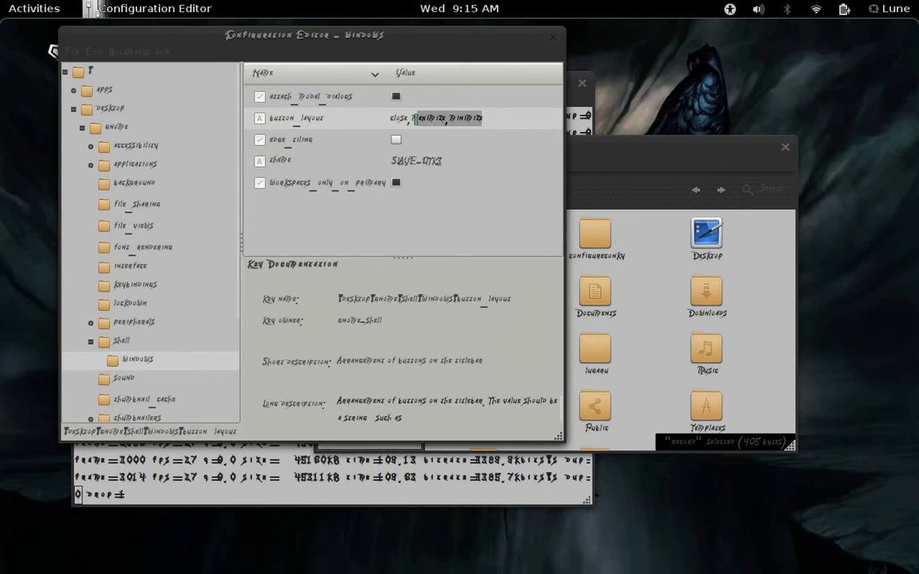
text(minim)
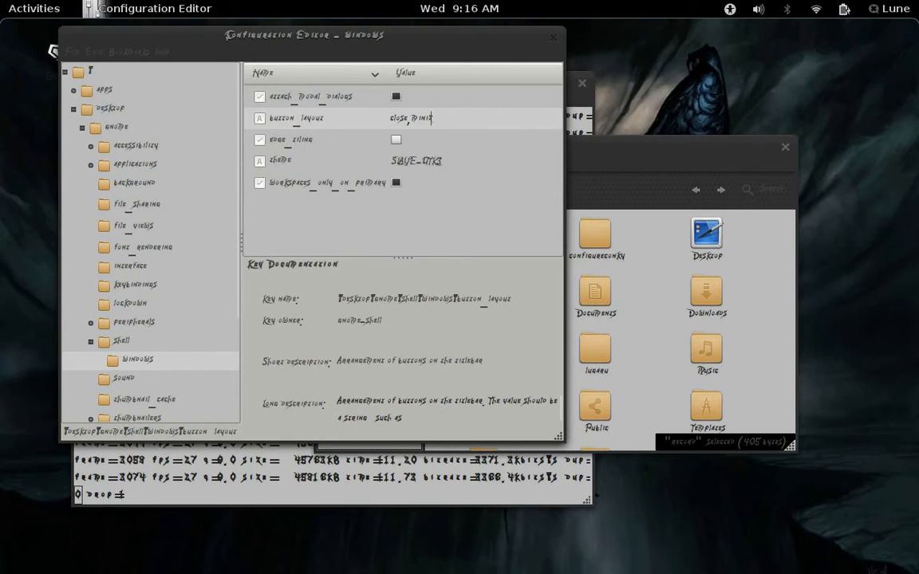
text(ize,ma)
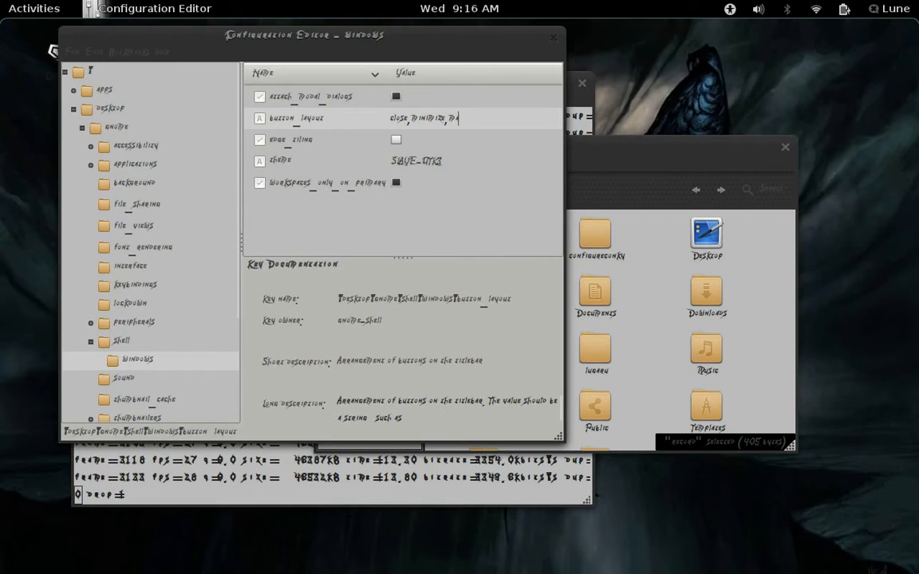
text(ximize)
drag(518, 118, 429, 118)
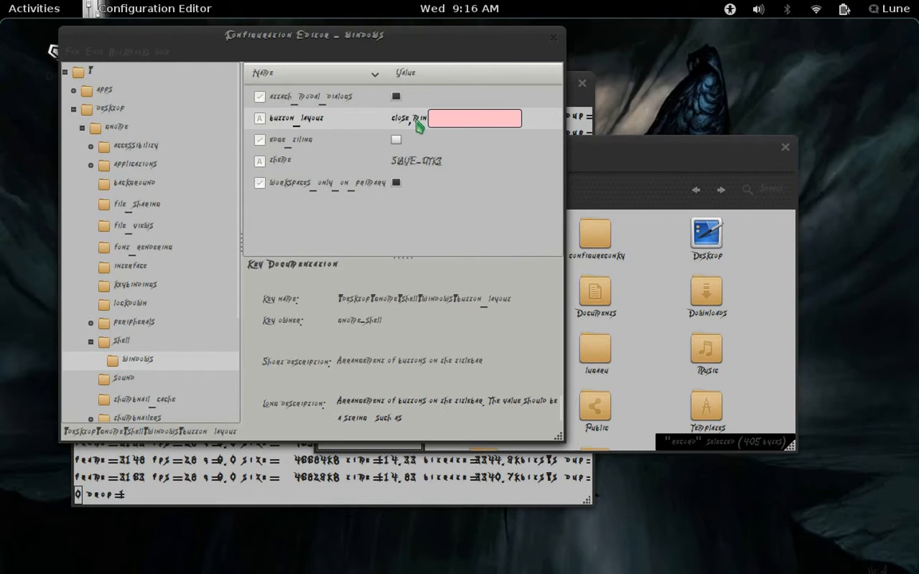
click(552, 36)
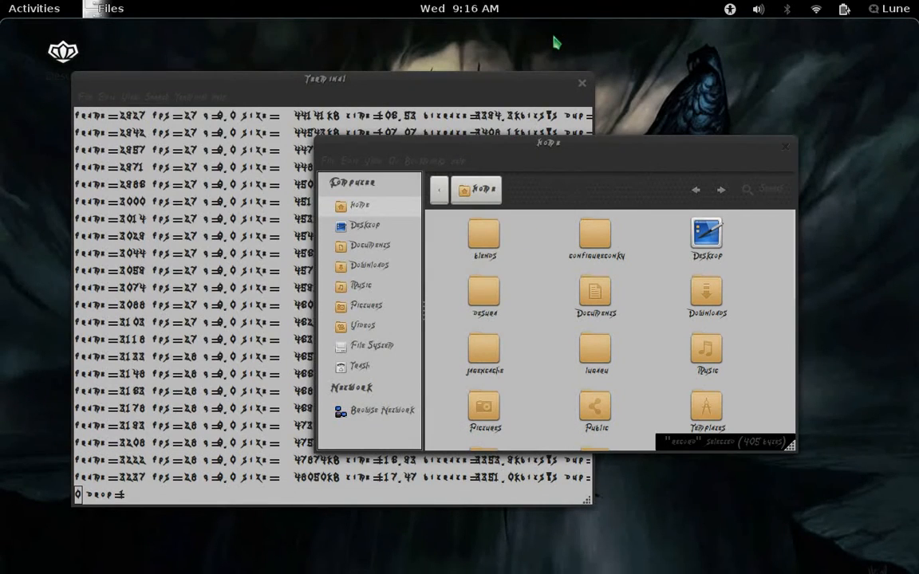
Open the ClassicMenu Indicator from the Activities overview to view its application categories, and dismiss it.
scroll(691, 296, down, 1)
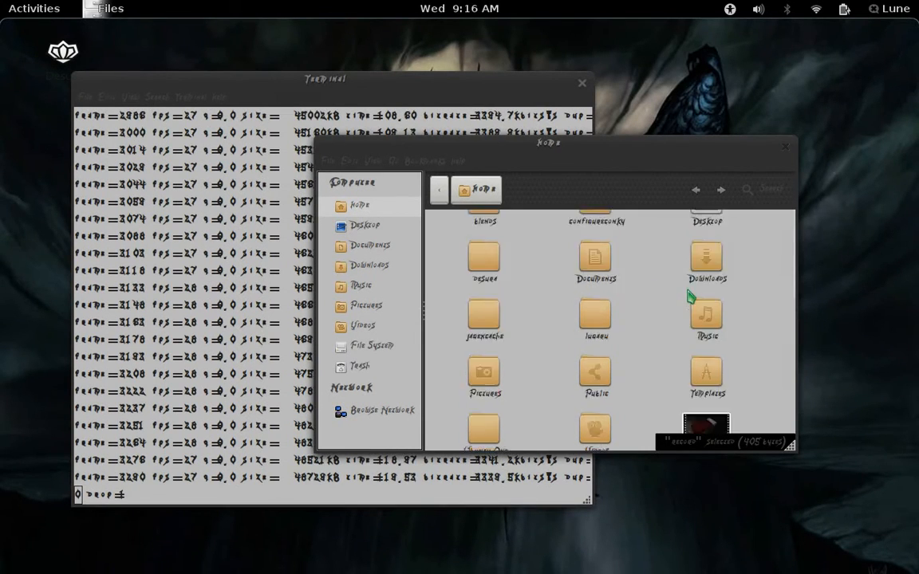
scroll(691, 296, down, 3)
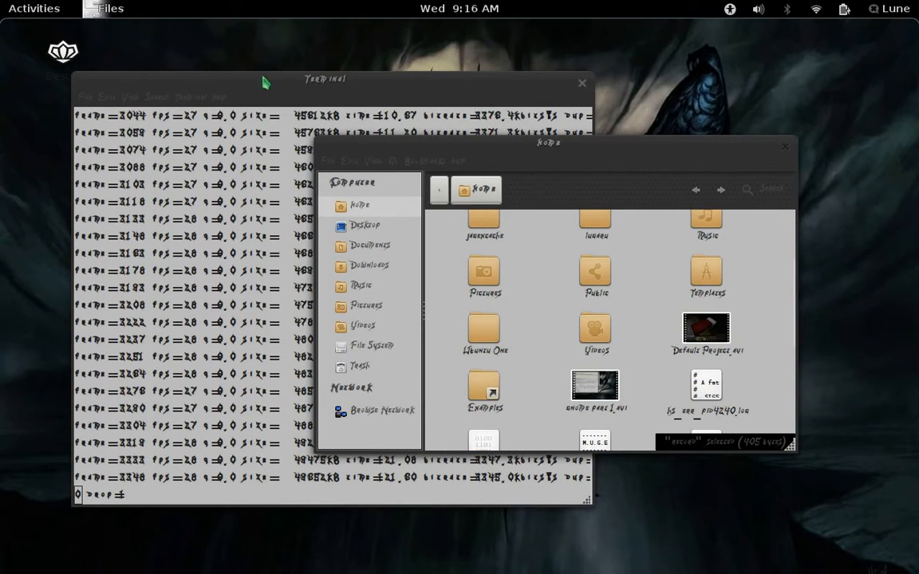
click(24, 14)
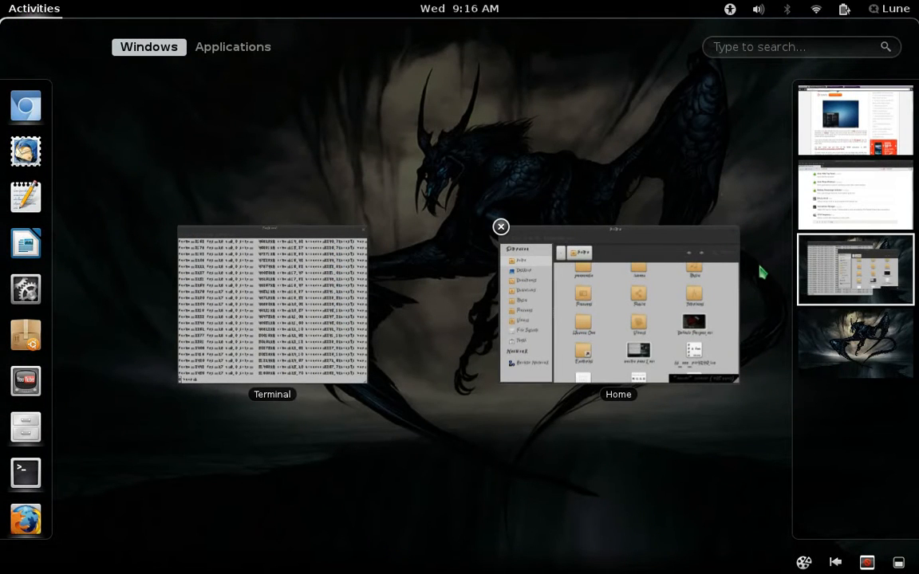
scroll(762, 273, down, 1)
scroll(762, 273, up, 1)
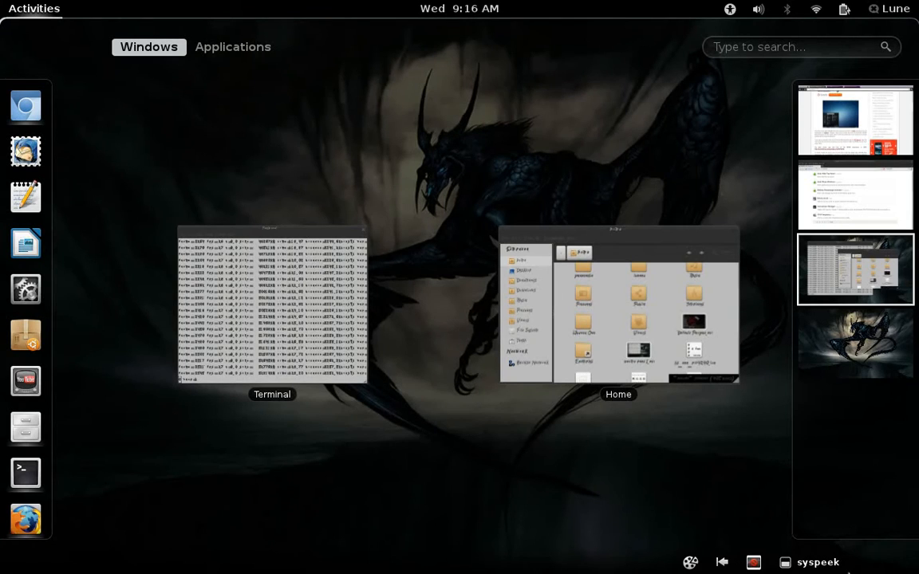
click(725, 563)
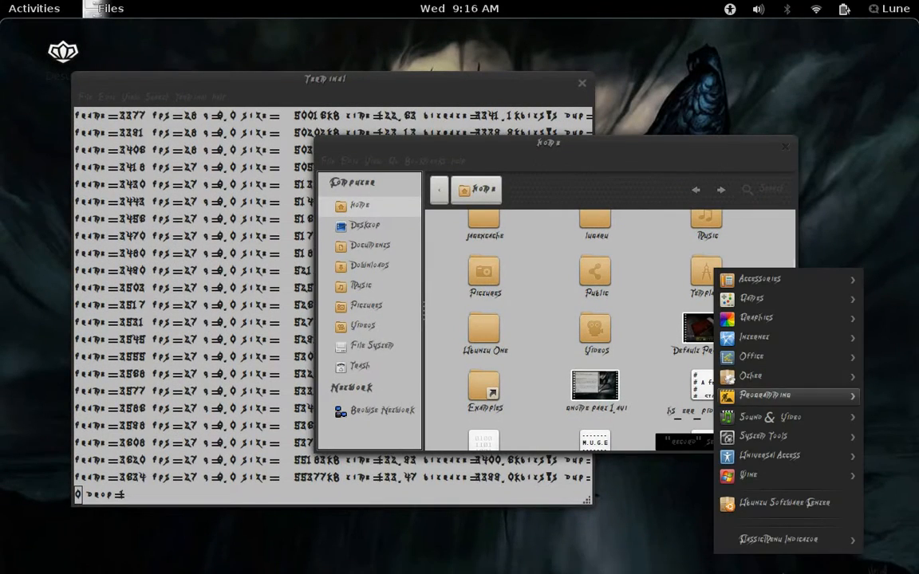
click(608, 485)
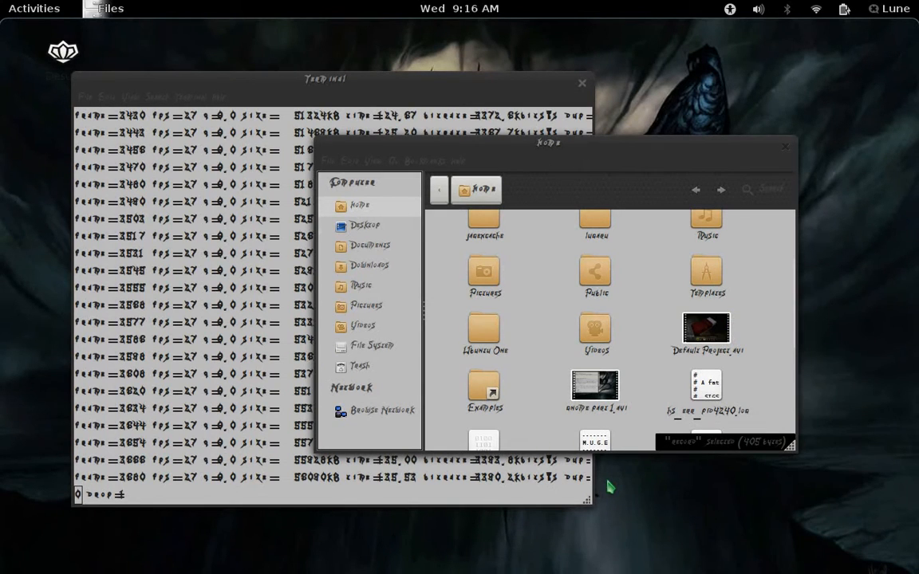
Switch to the Firefox workspace and install the CPU Frequency extension from the GNOME Shell Extensions list.
key(ctrl+alt+Up)
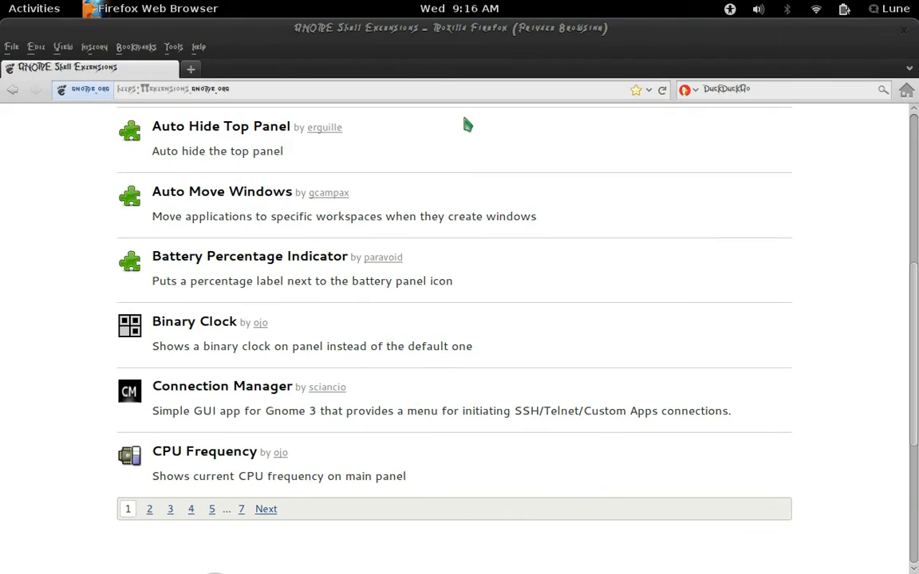
click(194, 453)
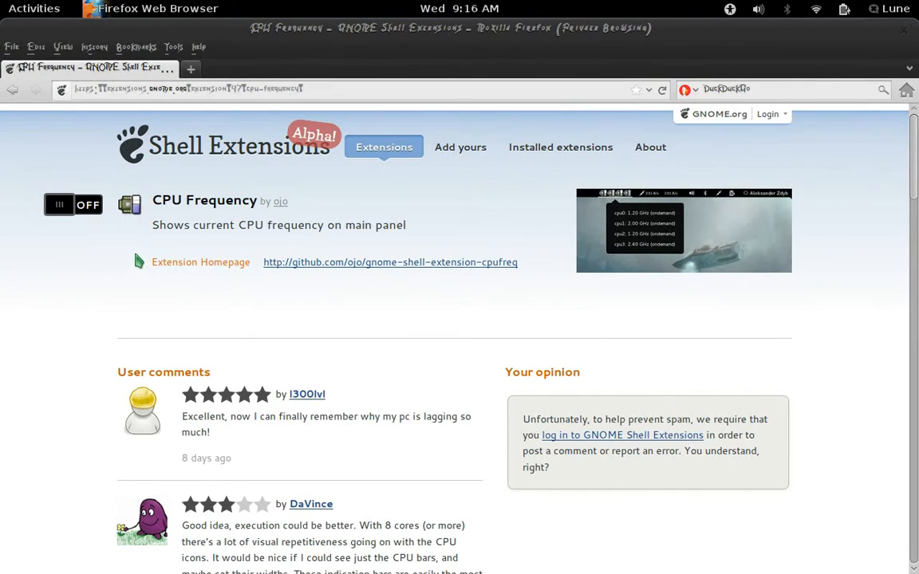
click(94, 209)
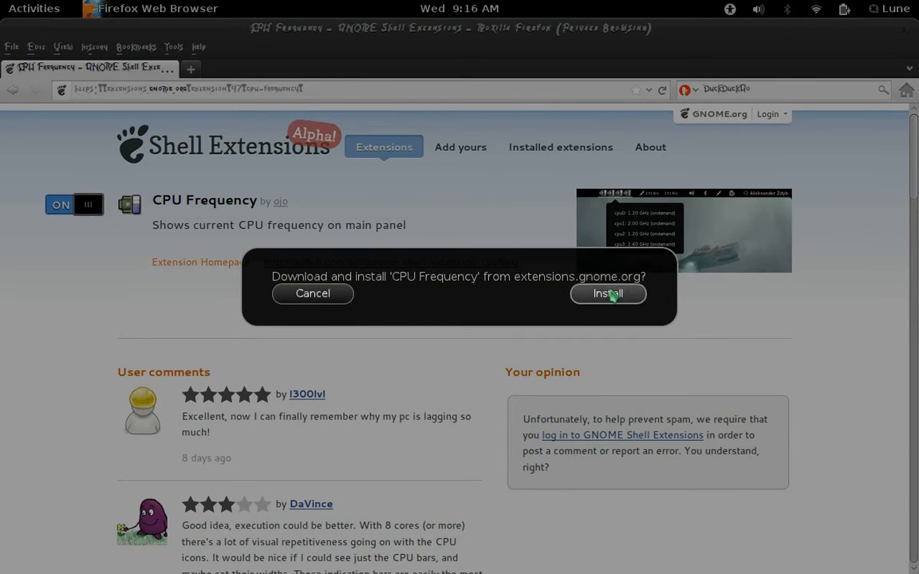
click(609, 293)
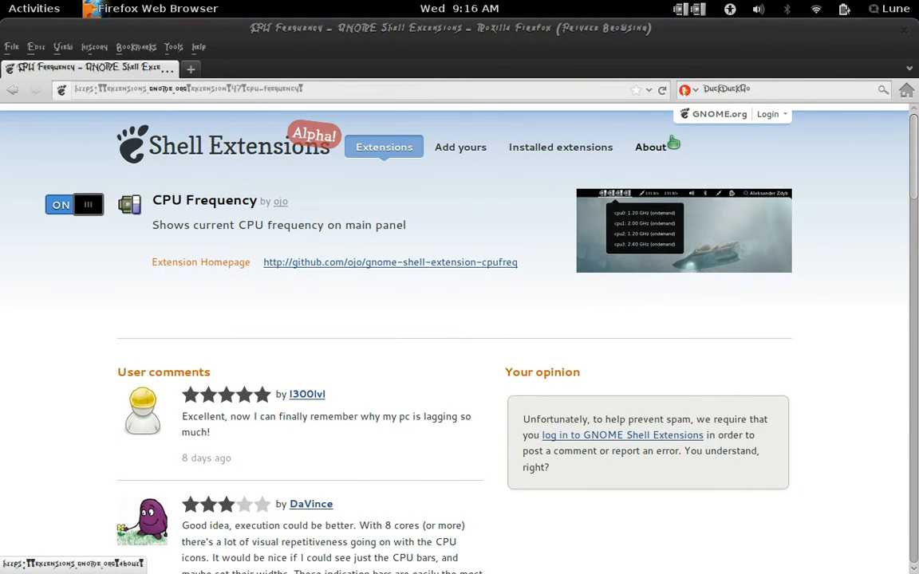
View the per-core frequencies in the new CPU Frequency indicator, and return to the extensions list.
click(694, 14)
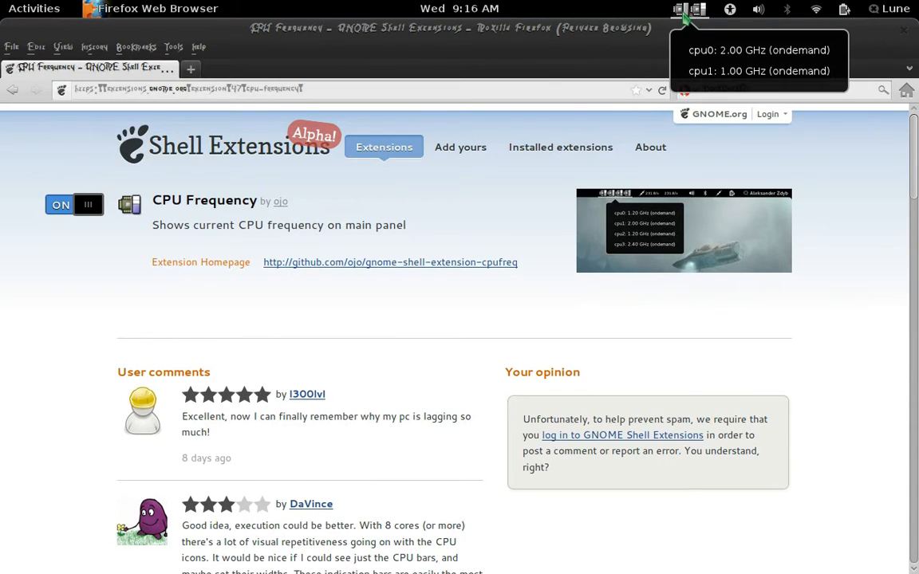
click(641, 28)
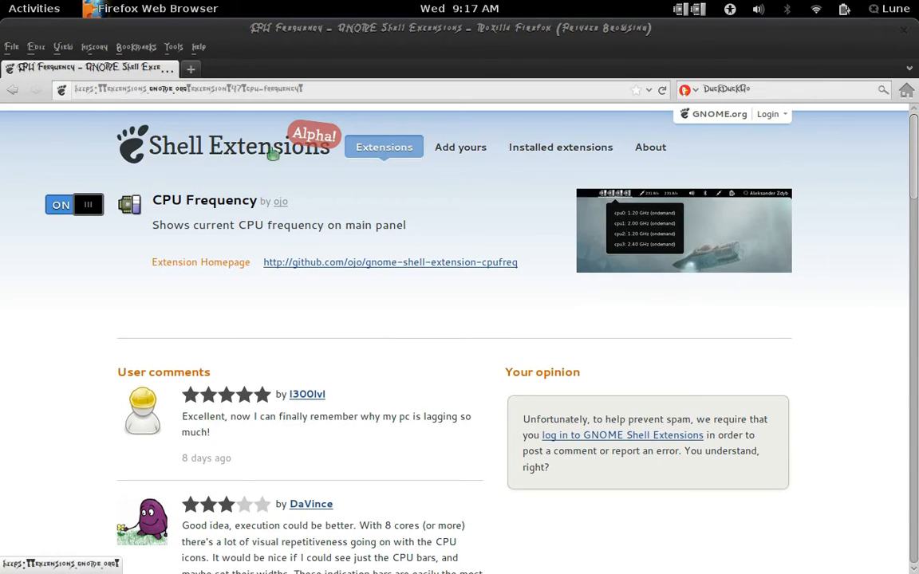
click(27, 92)
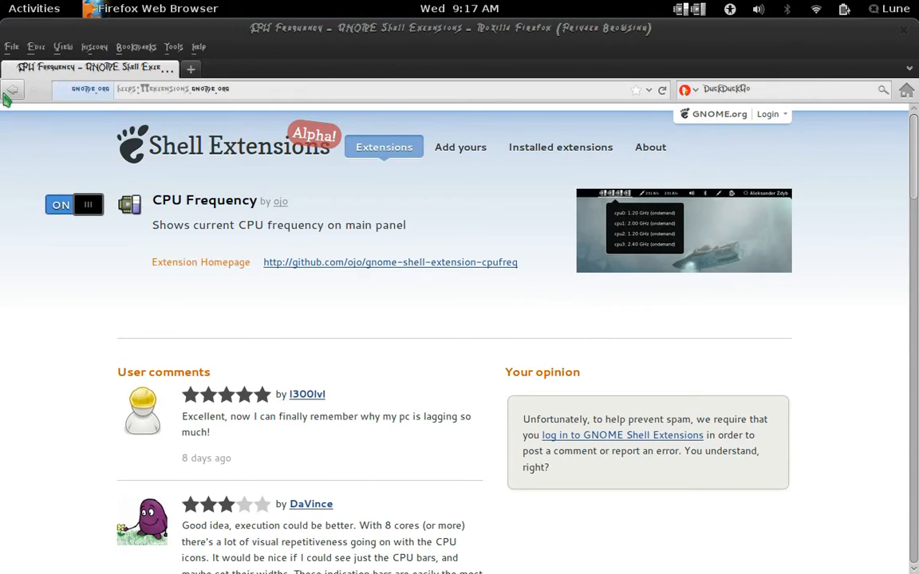
Open the user menu, reveal the Power Off entry in place of Suspend, and dismiss the menu.
click(891, 8)
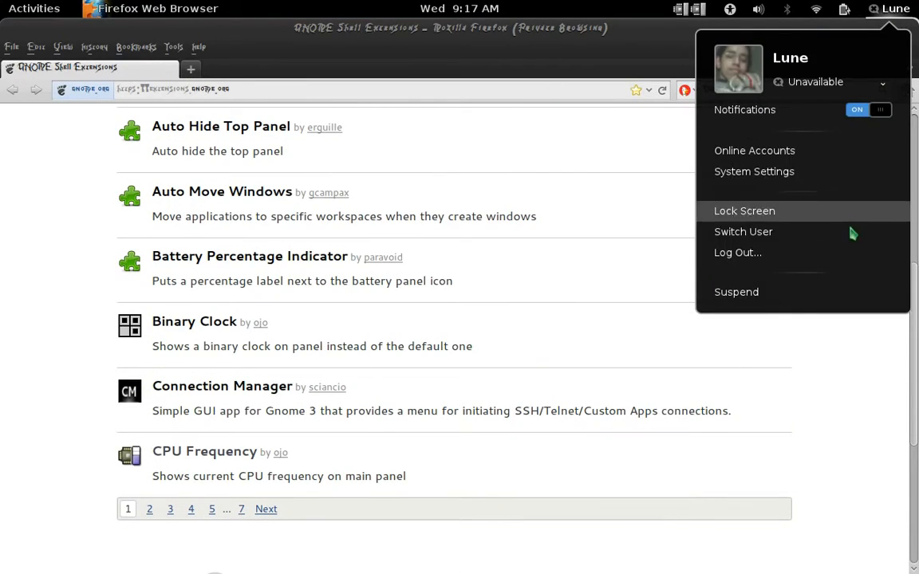
key(alt)
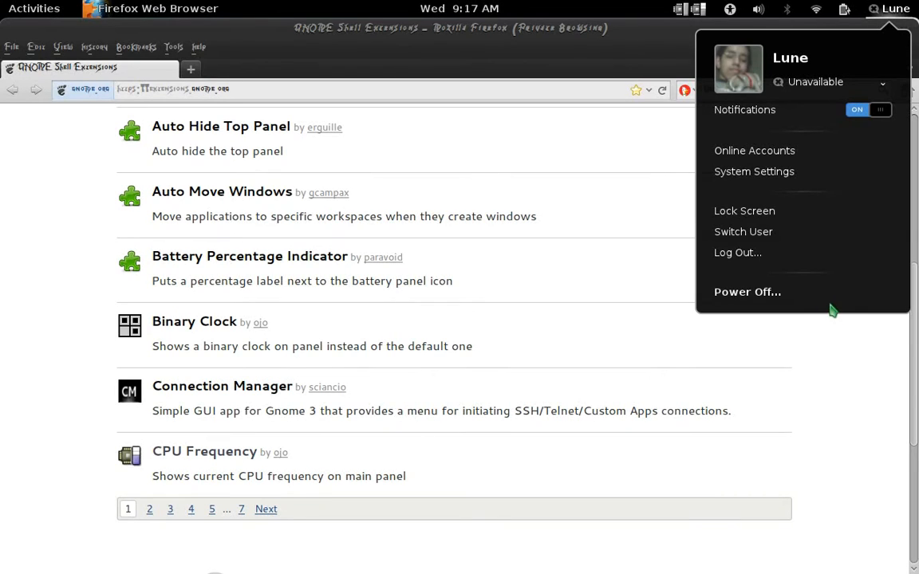
click(553, 348)
scroll(556, 349, up, 4)
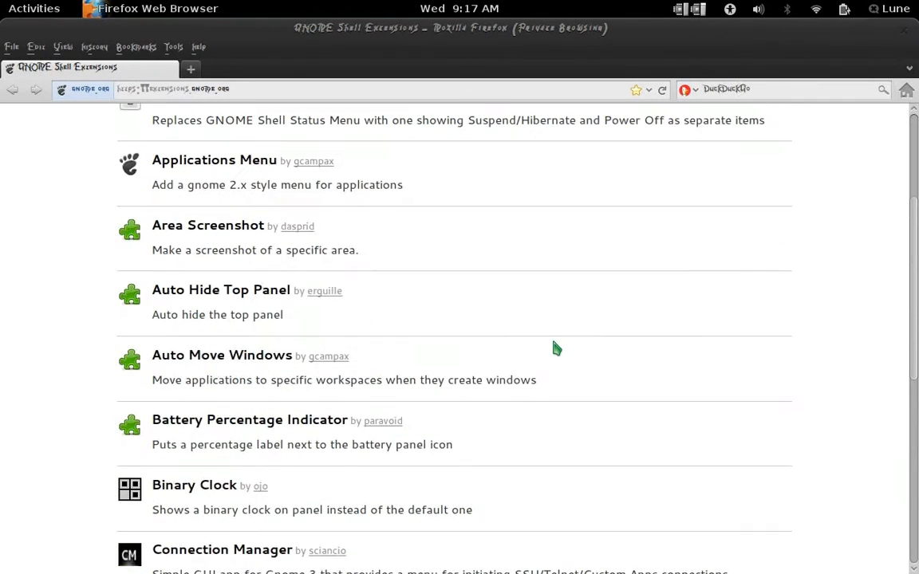
scroll(556, 349, up, 5)
scroll(556, 349, down, 3)
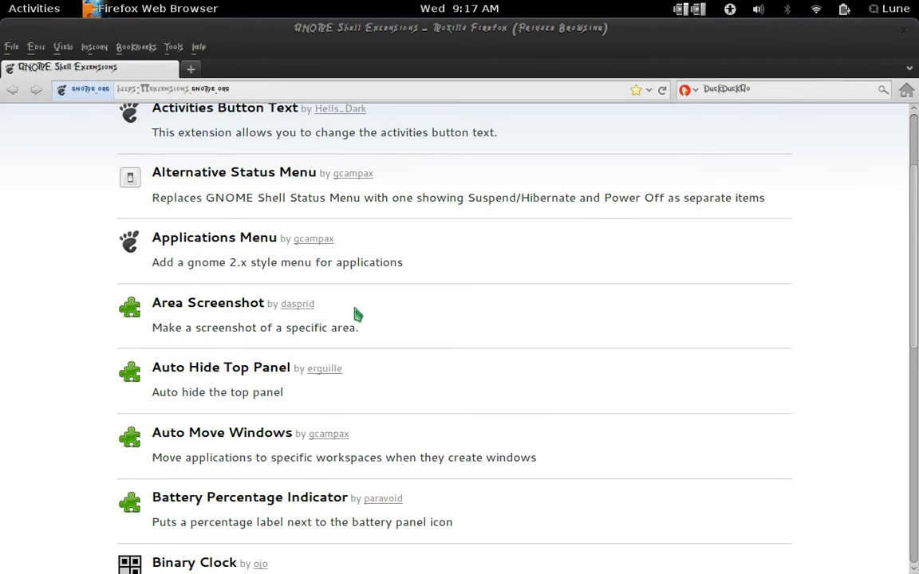
click(256, 243)
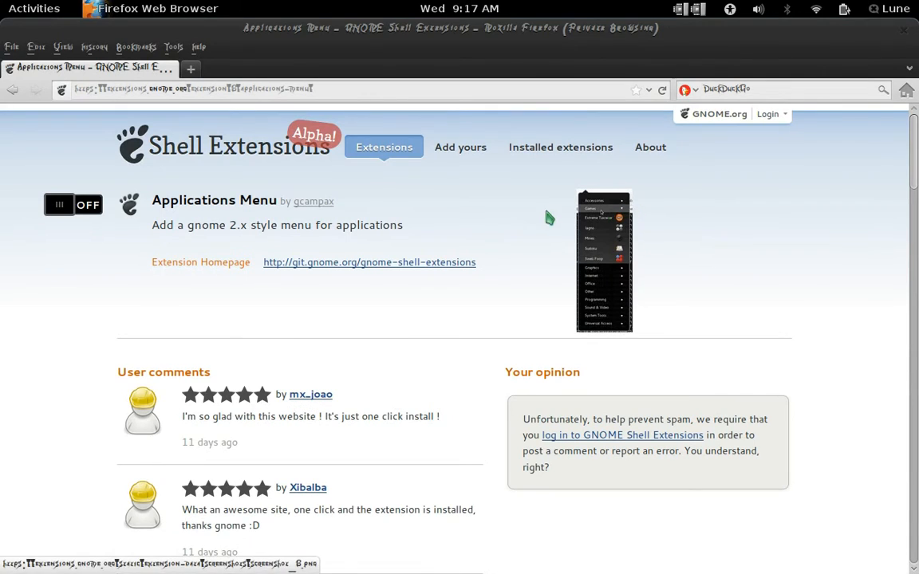
click(85, 210)
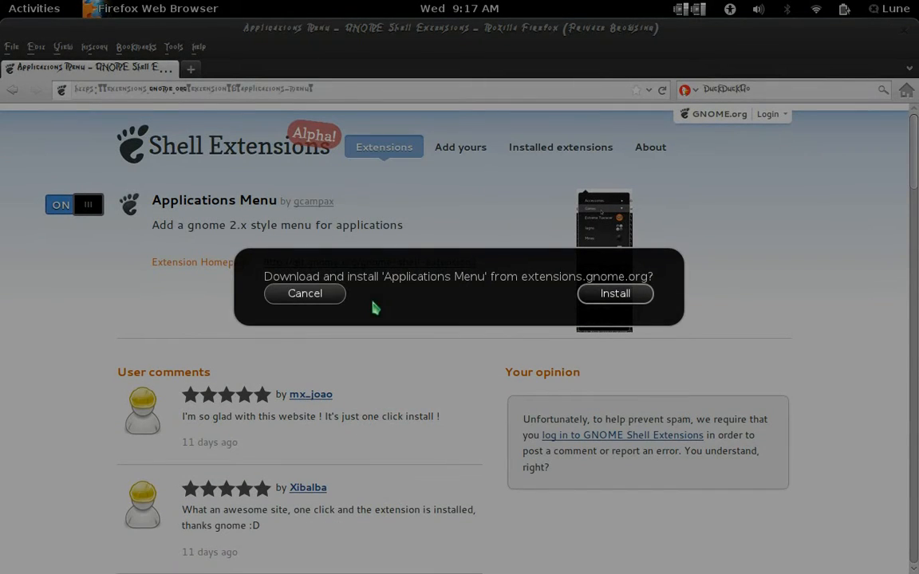
click(326, 294)
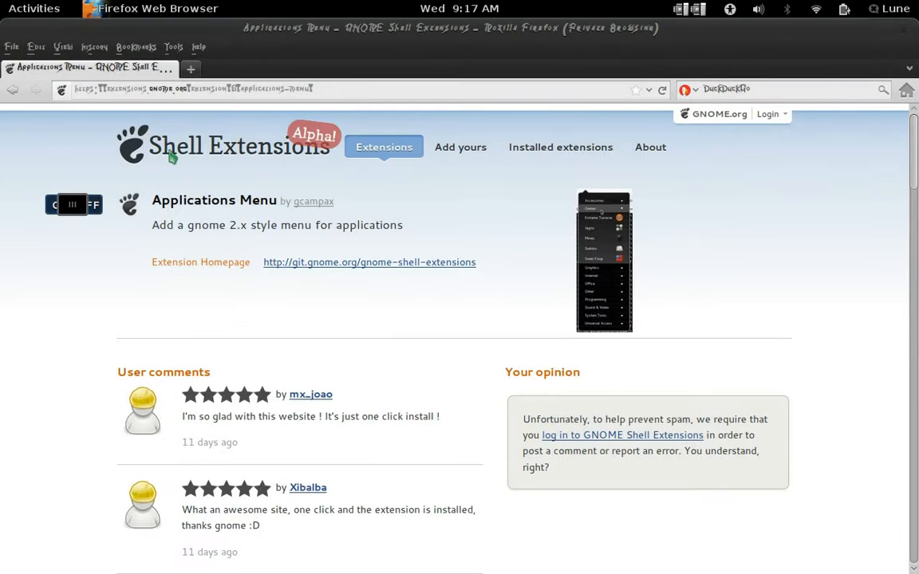
click(13, 89)
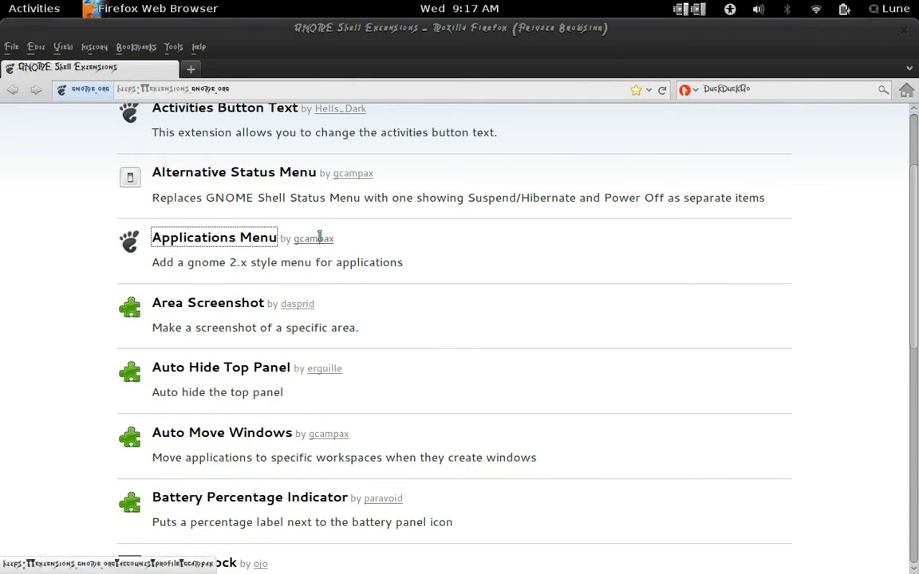
Install the Activities Button Text extension, and test the relabelled Activities button by opening and closing the overview.
scroll(308, 237, up, 2)
click(271, 195)
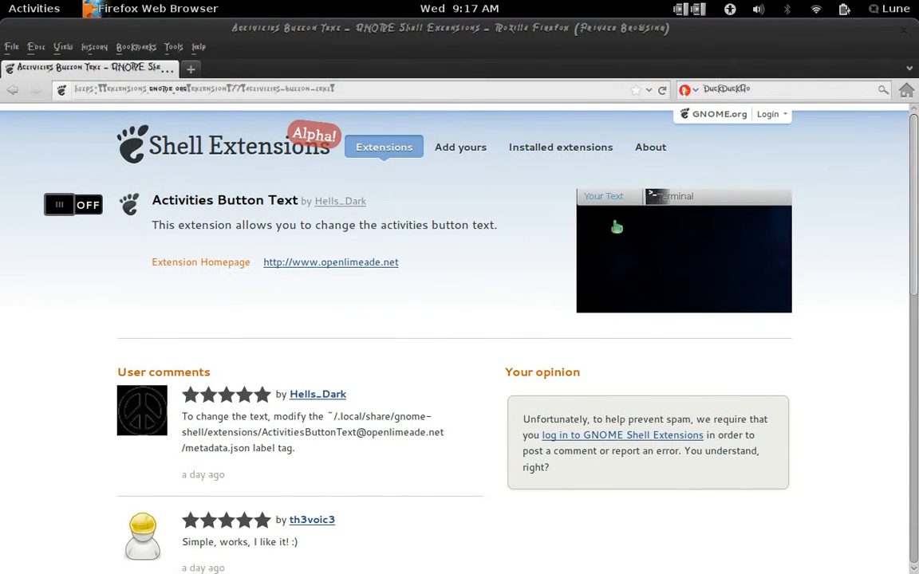
click(91, 209)
click(594, 301)
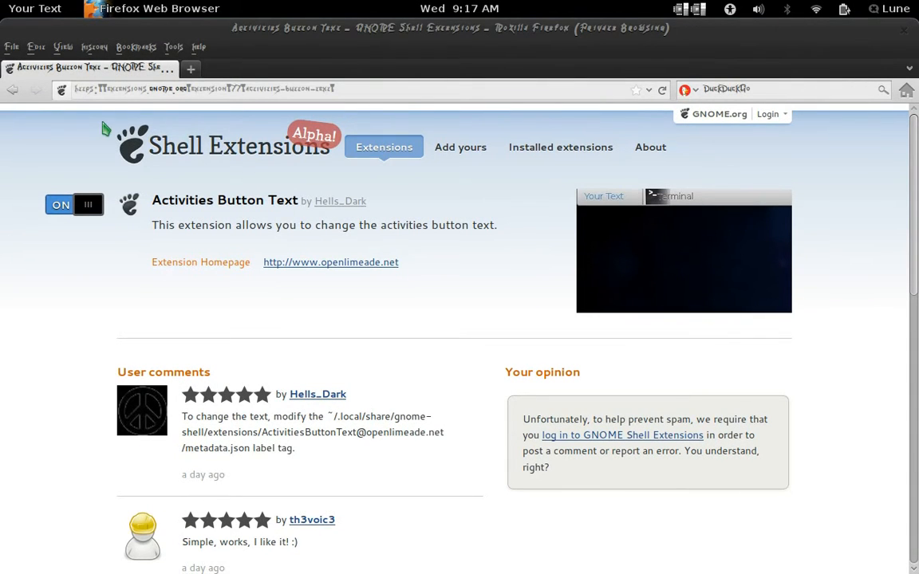
click(29, 9)
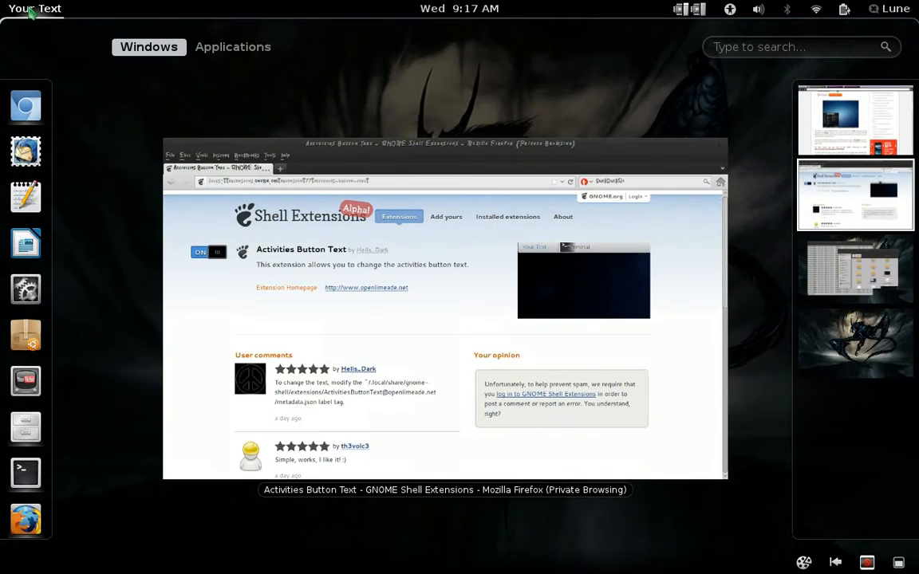
click(29, 11)
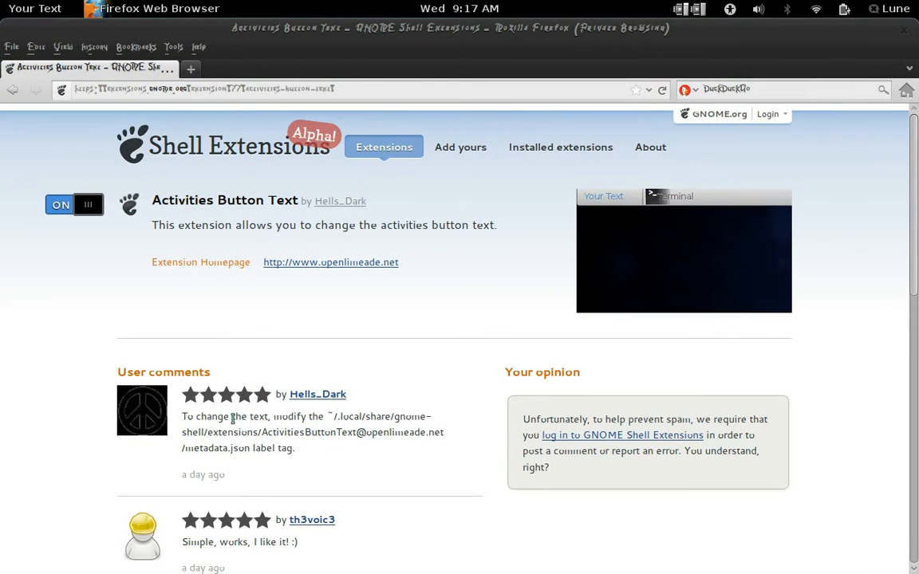
Highlight the metadata.json path in the first user comment on changing the button text, and return to the extensions list.
drag(334, 416, 430, 496)
click(334, 418)
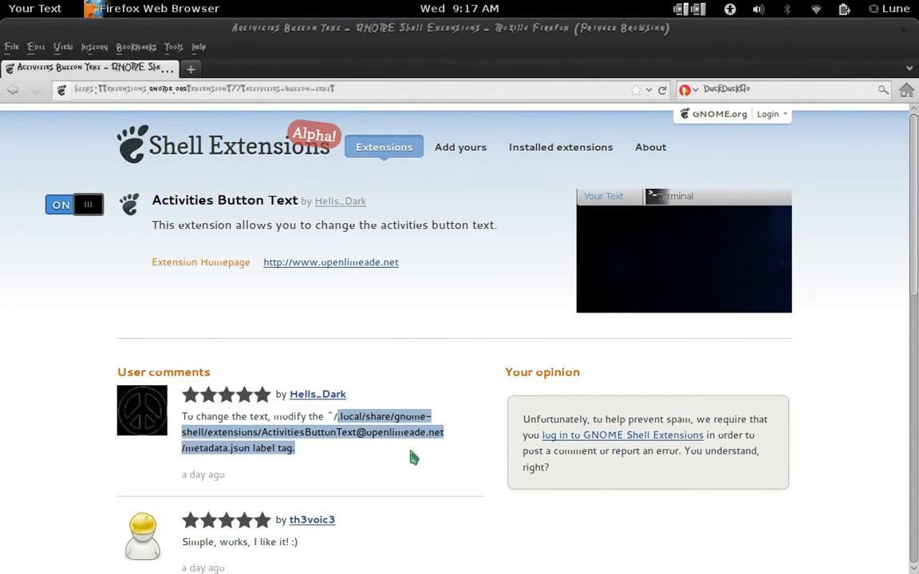
click(371, 452)
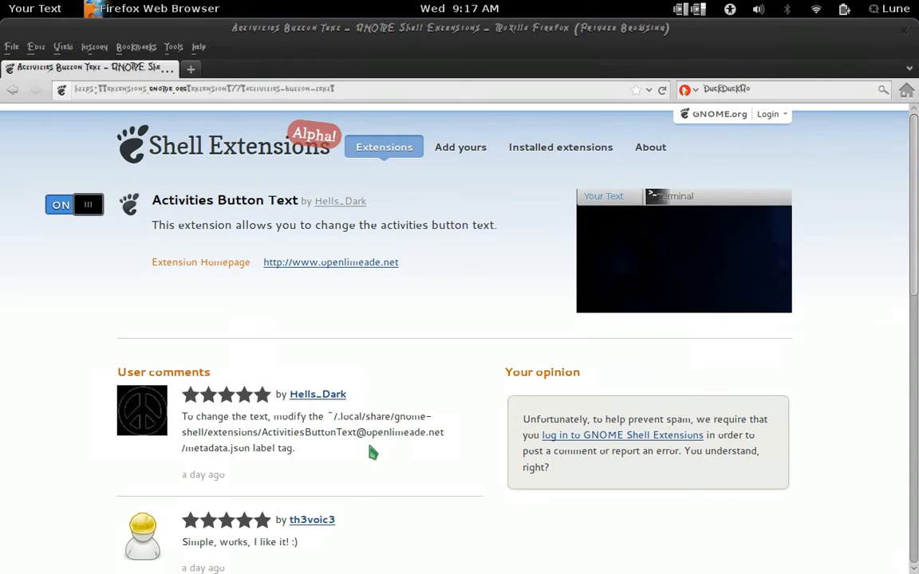
click(9, 93)
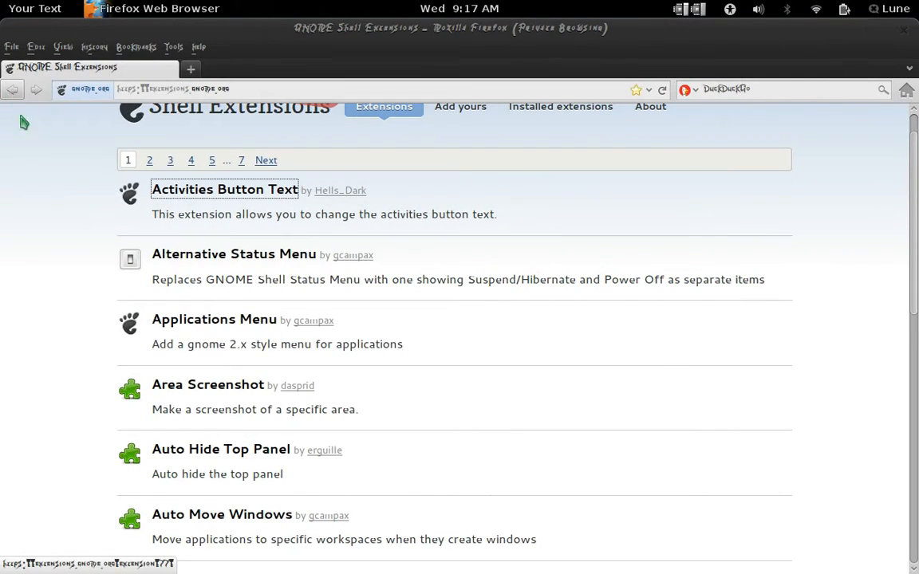
Test the relabelled Activities button, launch Advanced Settings from the overview, and turn off the Activities Button Text extension.
click(48, 13)
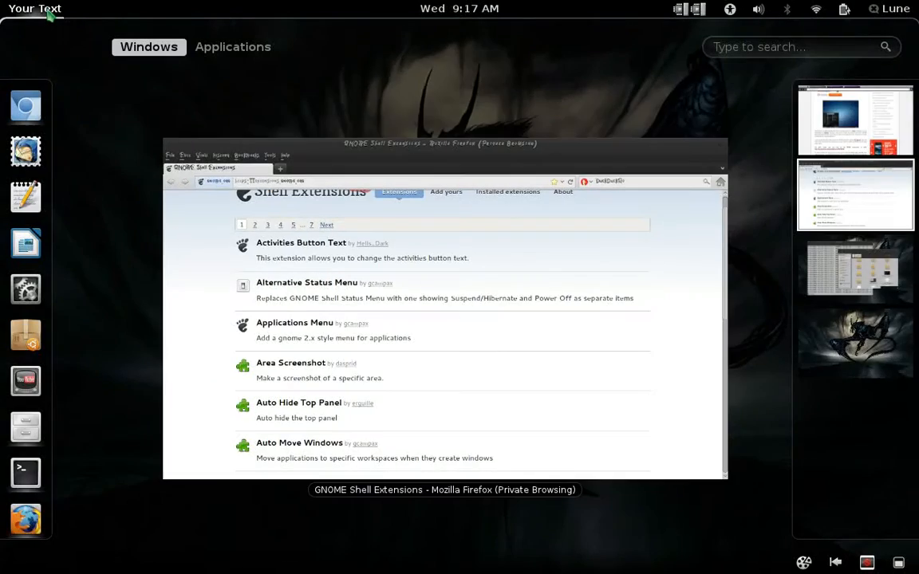
click(48, 12)
mouse_move(3, 4)
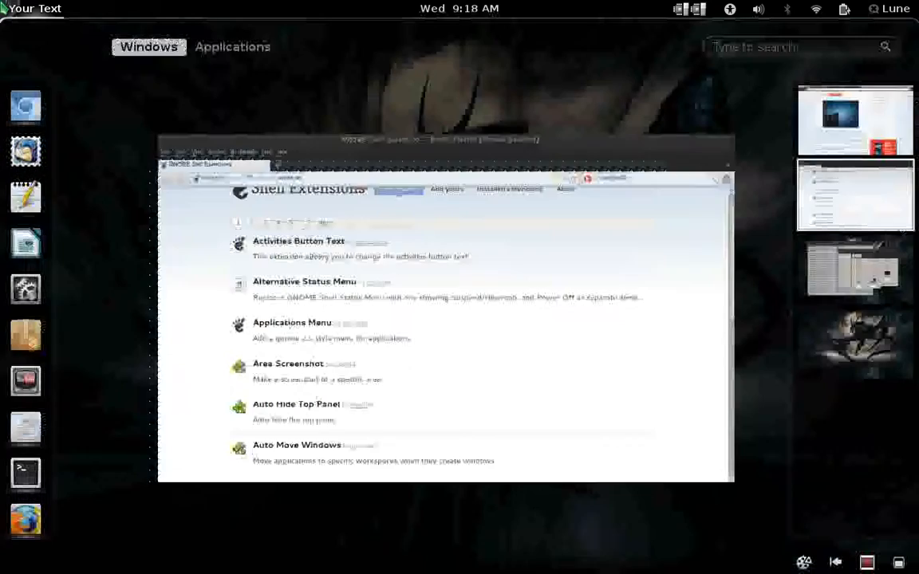
click(27, 283)
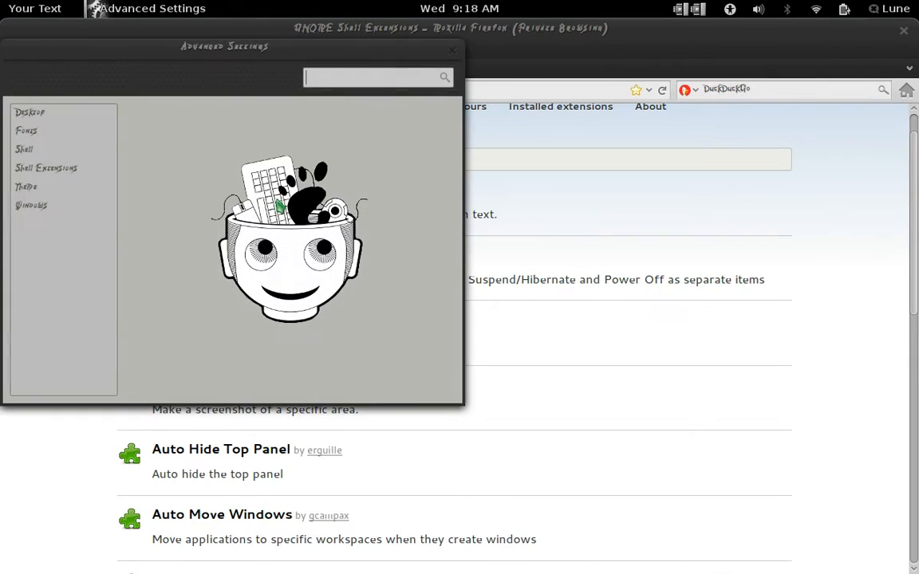
click(90, 168)
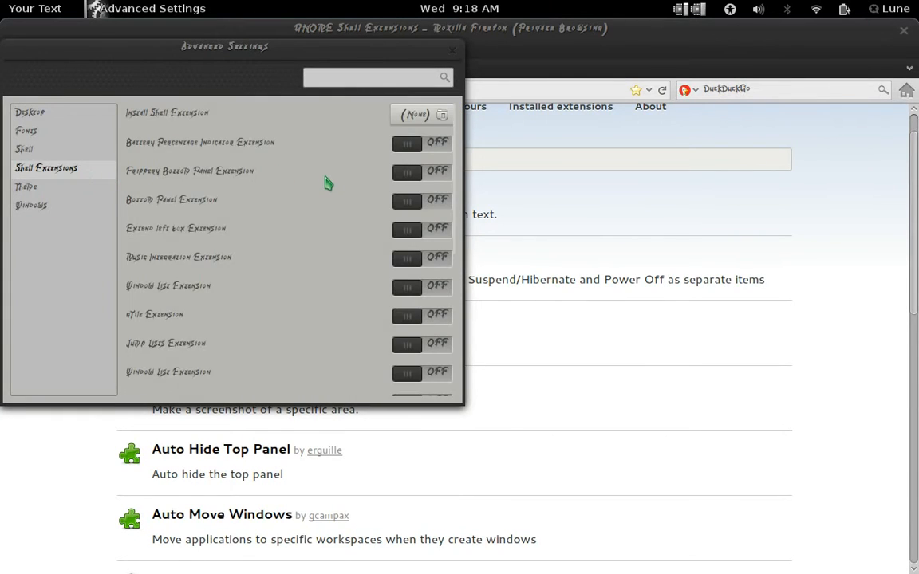
scroll(328, 185, down, 5)
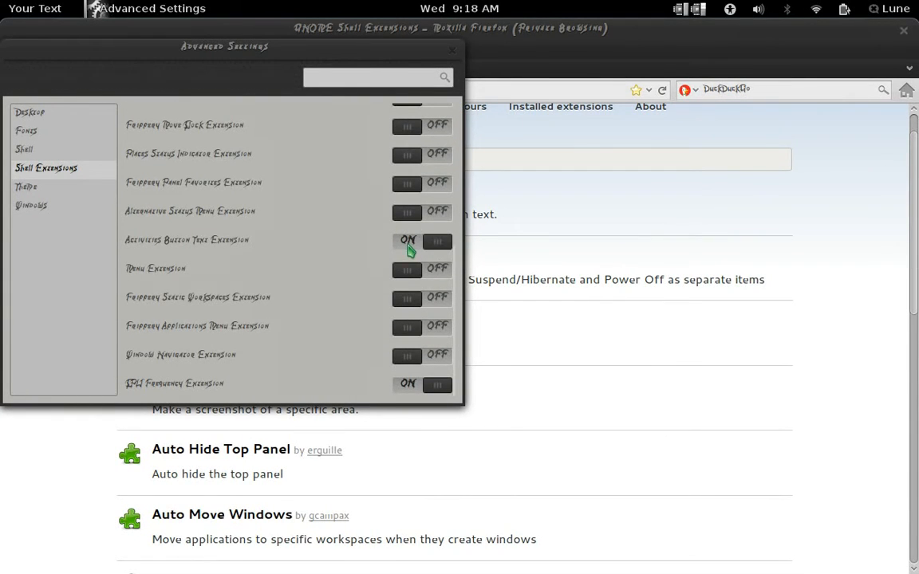
click(408, 249)
scroll(291, 311, up, 10)
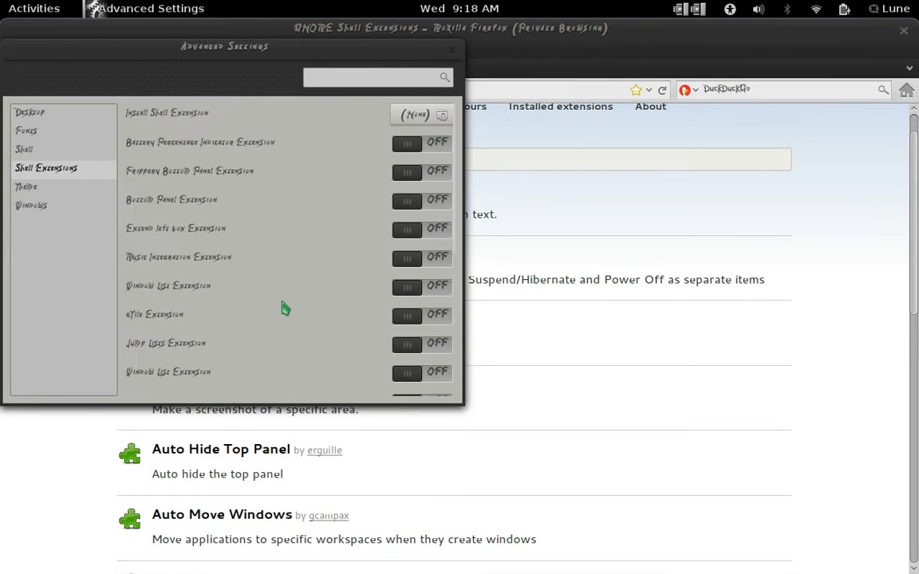
Turn on the Battery Percentage Indicator and Frippery Bottom Panel extensions.
scroll(283, 307, down, 5)
scroll(283, 308, up, 5)
click(444, 146)
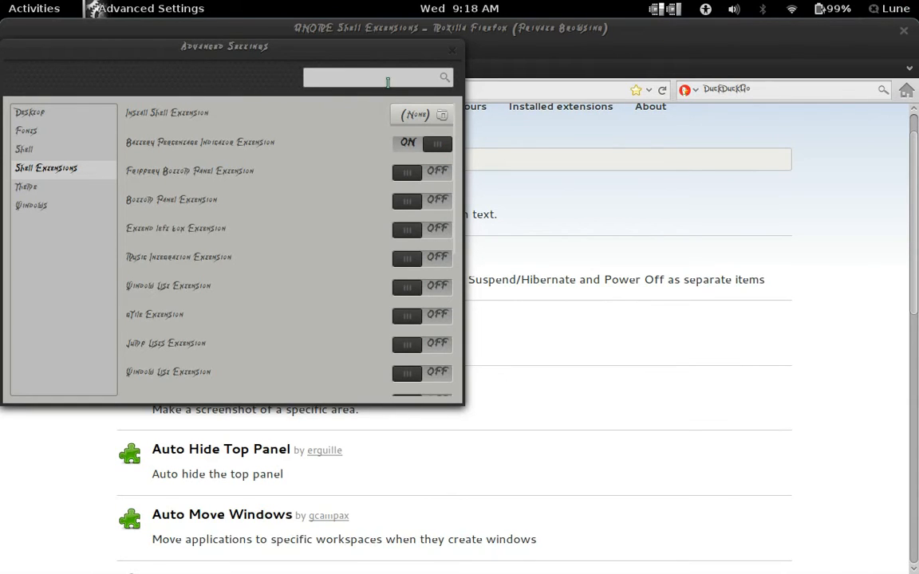
click(438, 177)
Switch back and forth between workspaces to examine the bottom panel's window list and workspace indicator, ending on workspace 2.
key(ctrl+alt+Right)
key(ctrl+alt+Right)
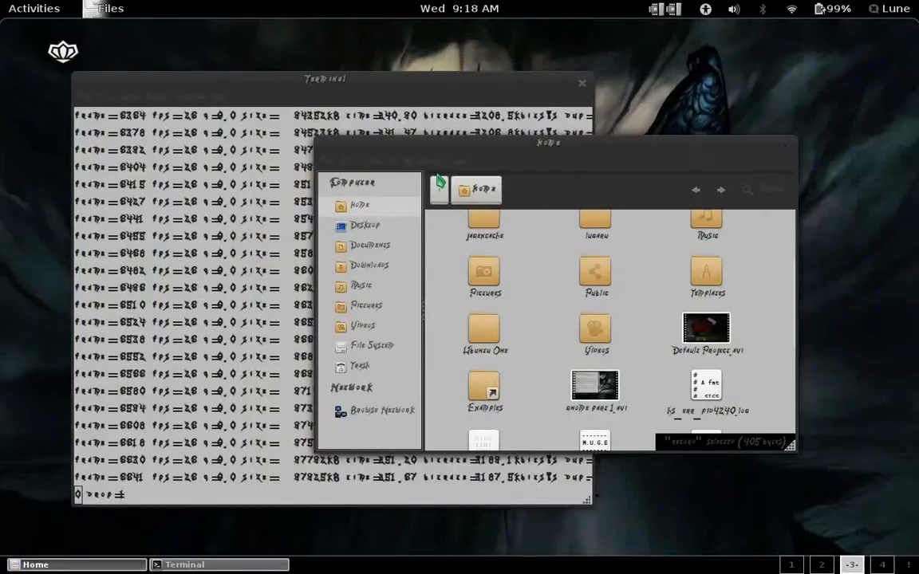
key(ctrl+alt+Left)
key(ctrl+alt+Left)
key(ctrl+alt+Left)
key(ctrl+alt+Right)
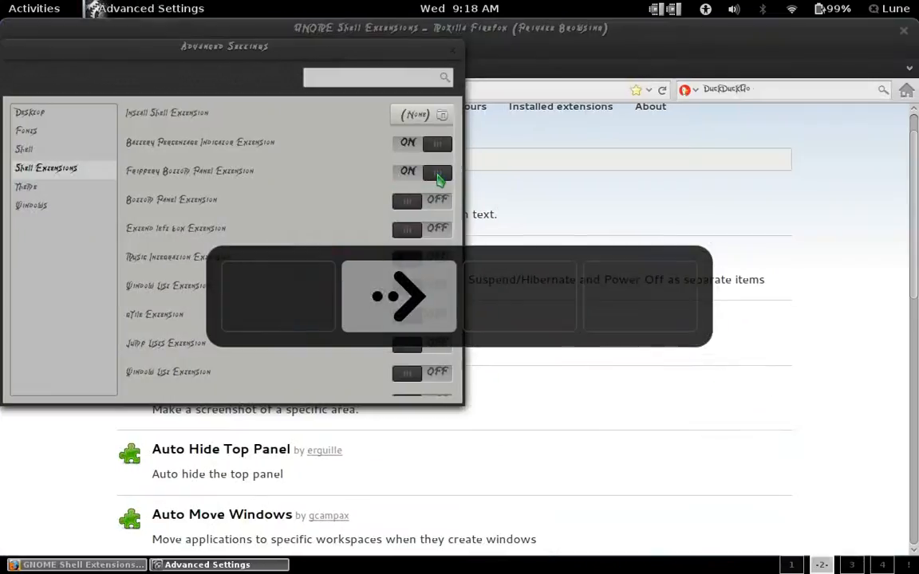
key(ctrl+alt+Right)
key(ctrl+alt+Left)
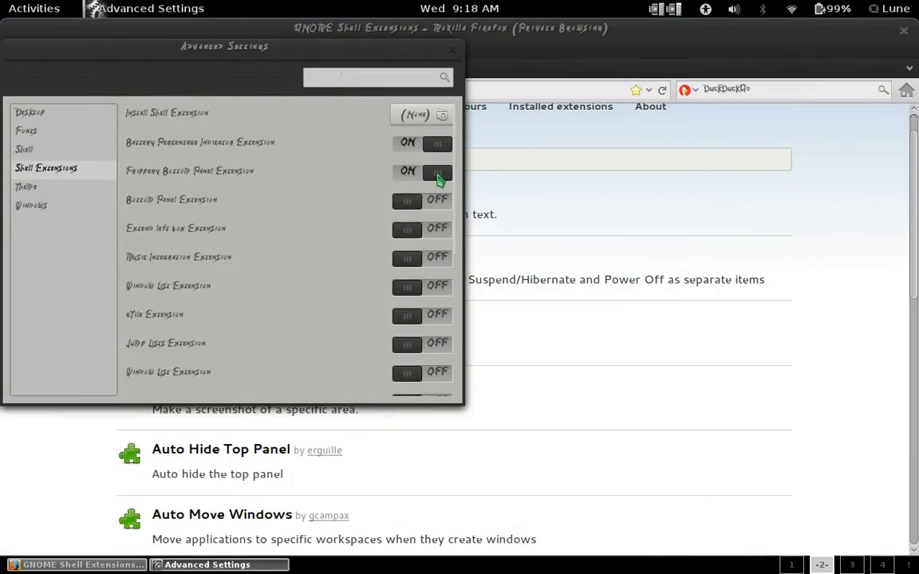
key(ctrl+alt+Left)
key(ctrl+alt+Right)
Turn on the Music Integration extension, and check the sound menu by opening and closing it.
click(423, 259)
click(733, 10)
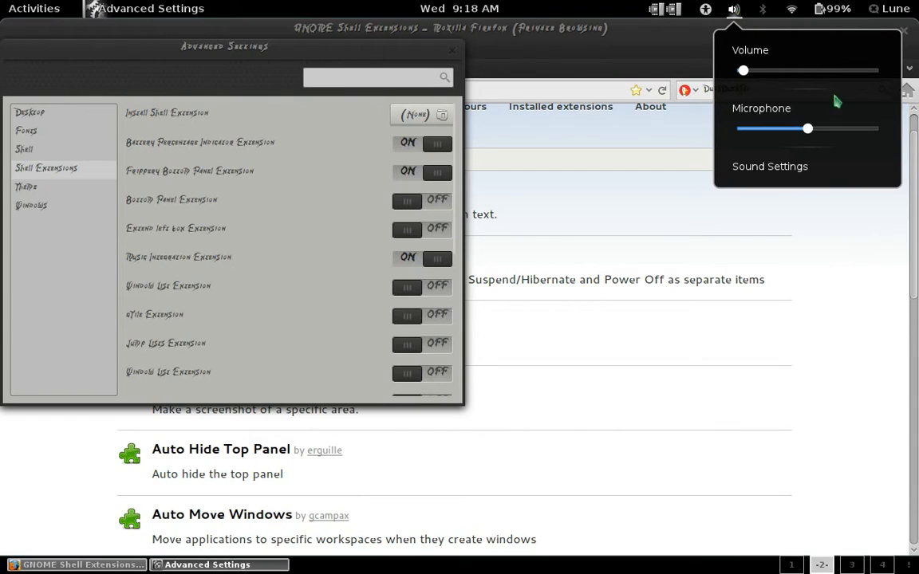
click(733, 11)
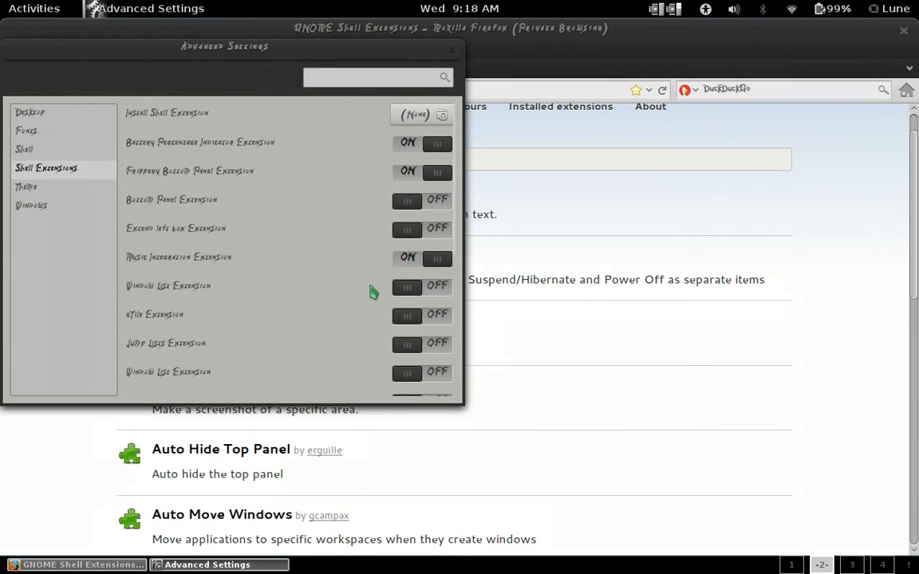
Try the Window List extension listed just above gTile by turning it on and off again.
scroll(360, 319, down, 1)
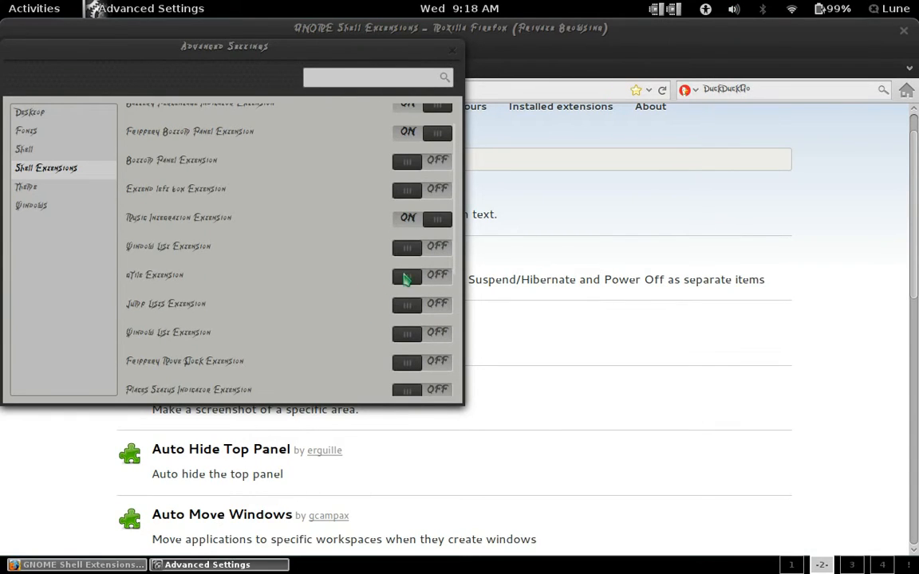
click(430, 249)
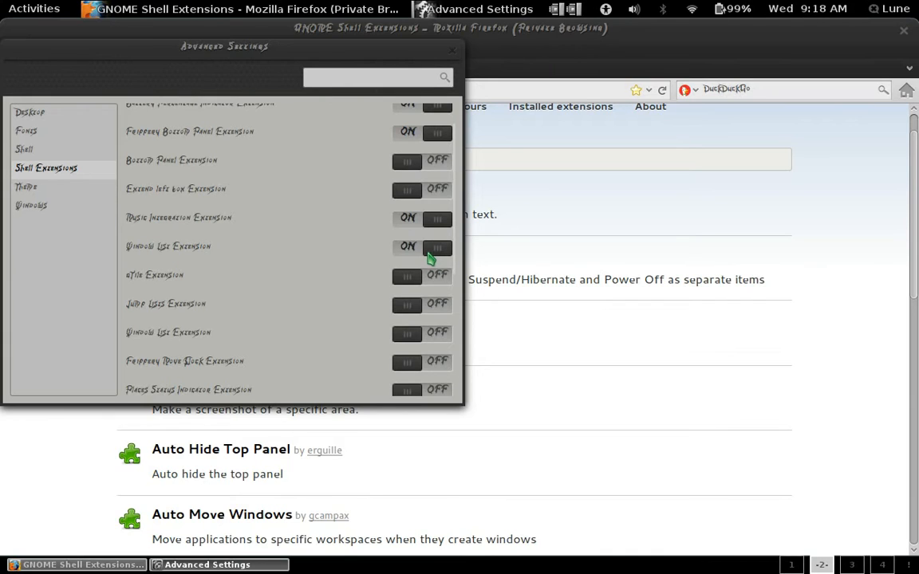
click(403, 256)
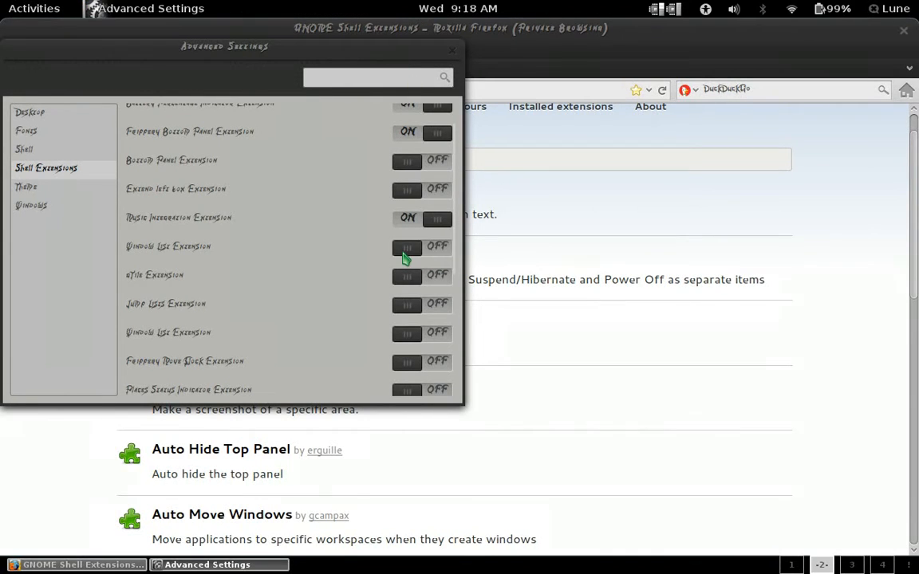
scroll(362, 293, up, 2)
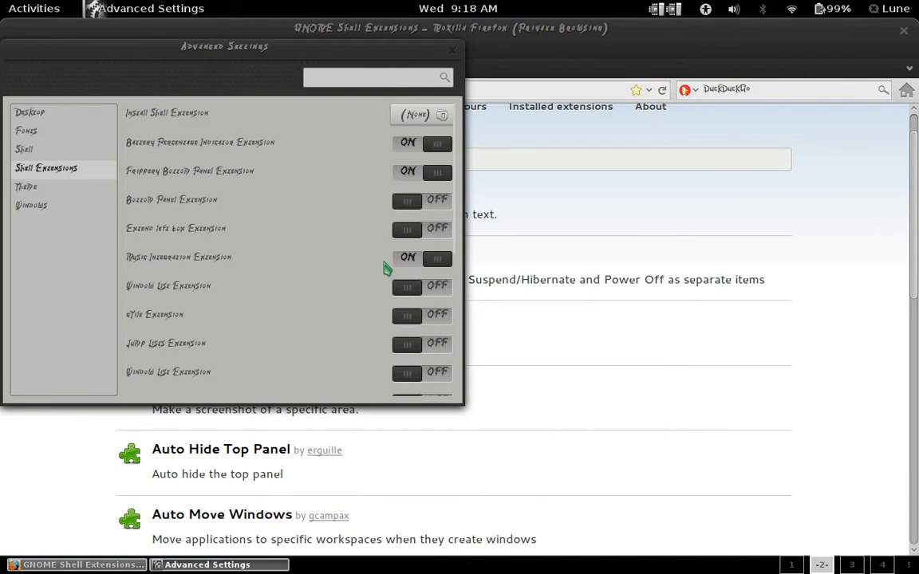
Turn on the gTile extension, and use its grid to tile the Advanced Settings window to the lower-right and then the upper-left of the desktop.
click(435, 315)
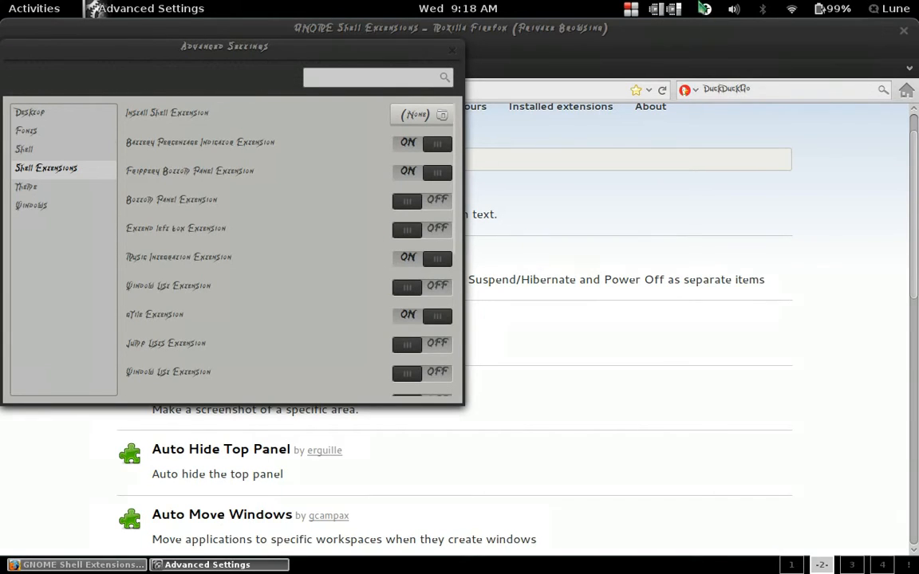
click(629, 14)
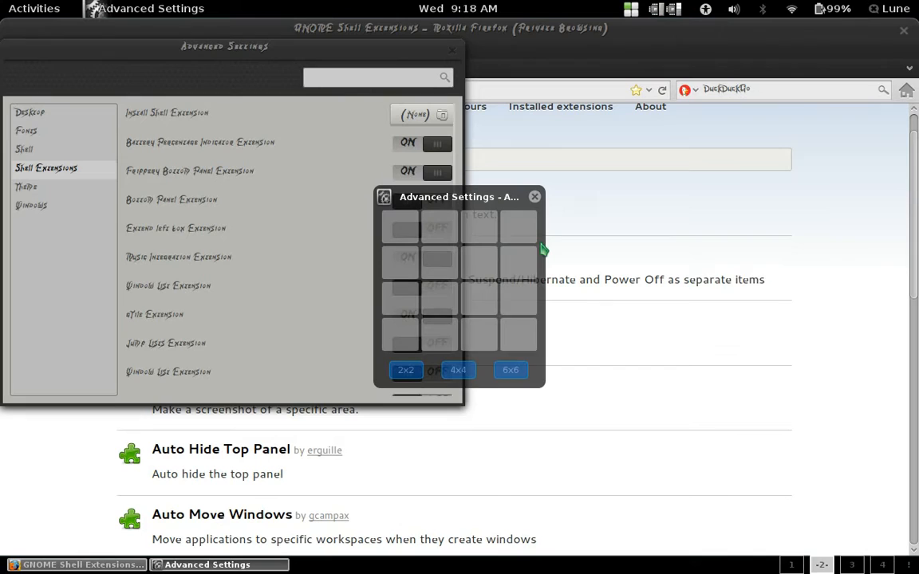
click(492, 290)
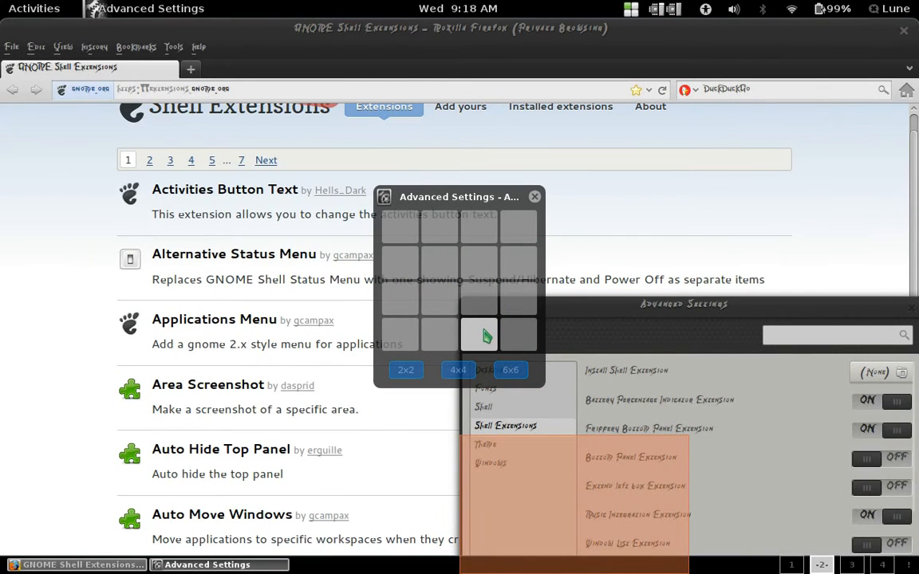
click(488, 332)
click(418, 252)
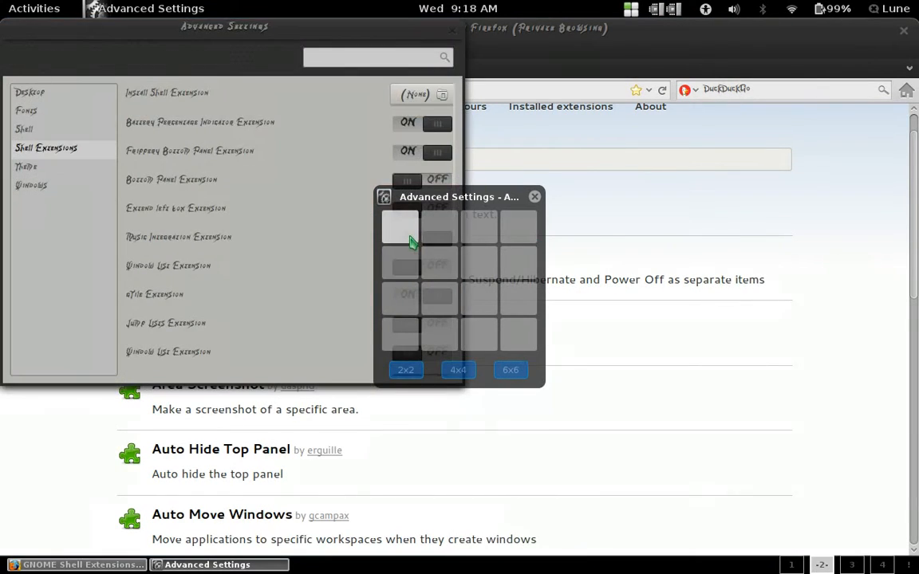
Tile the Firefox window into single cells of the gTile grid, and then expand it across the full 4x4 grid.
click(576, 230)
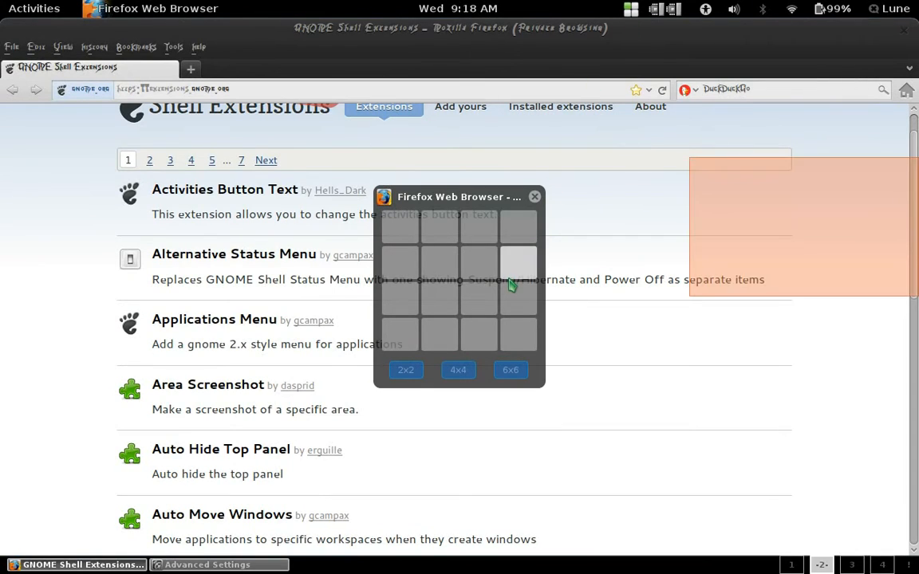
click(439, 270)
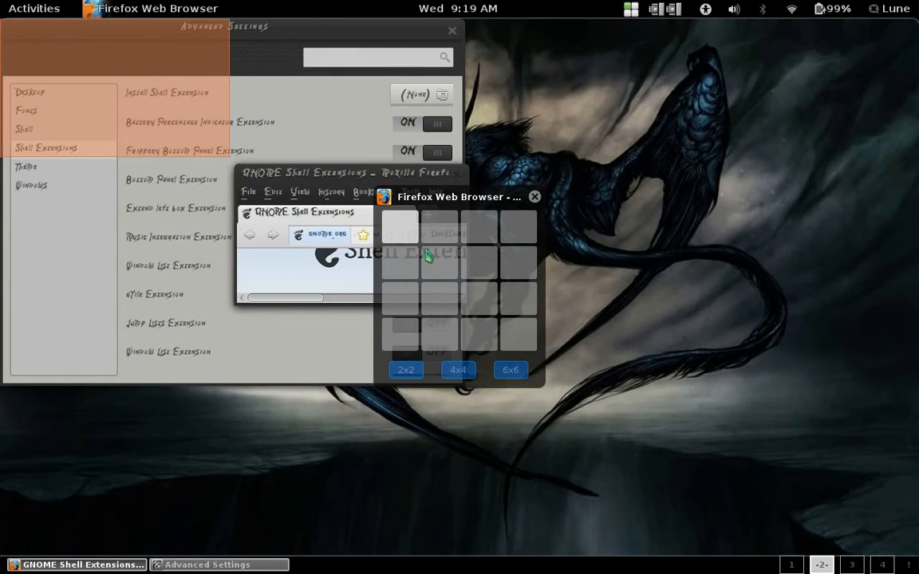
click(429, 256)
click(403, 253)
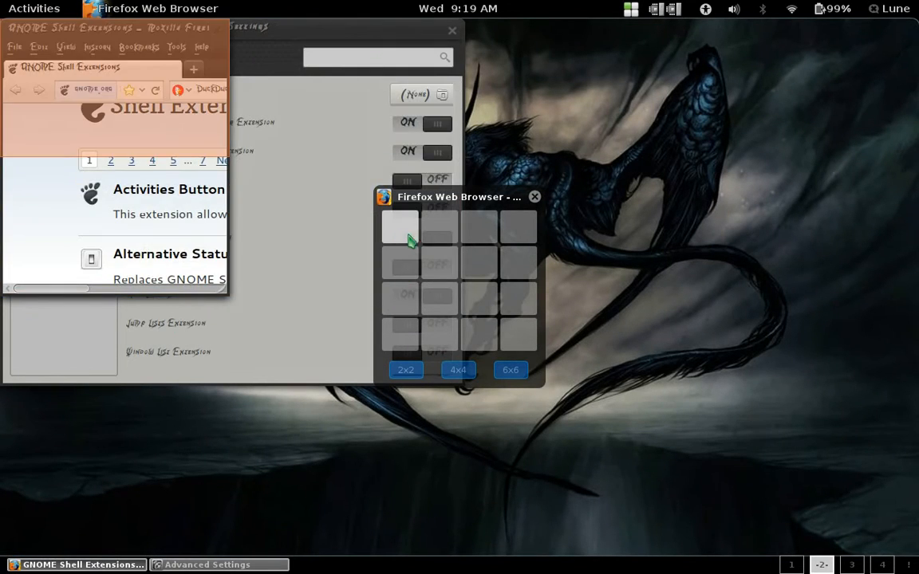
drag(408, 241, 528, 345)
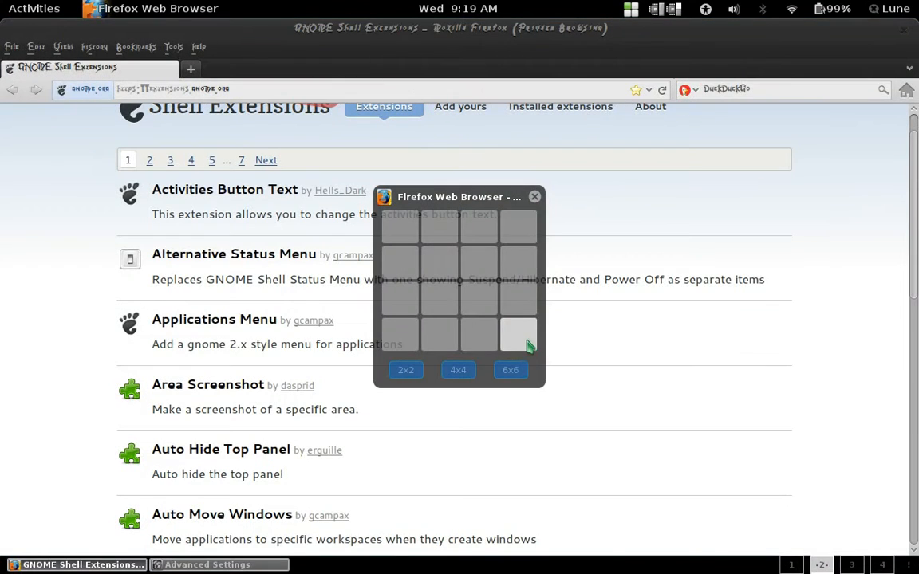
Try the 2x2, 4x4 and 6x6 grid sizes in gTile, and dismiss the grid.
click(409, 369)
click(462, 375)
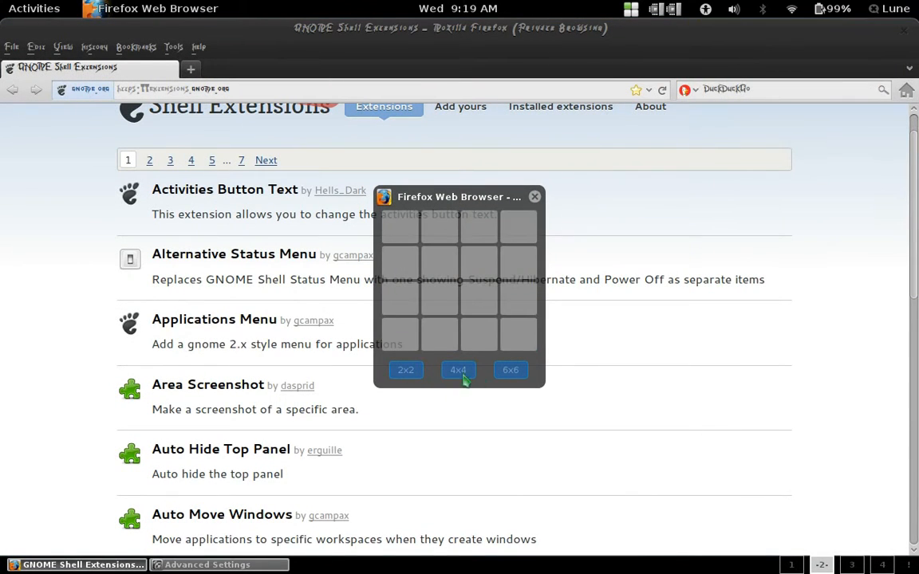
click(511, 371)
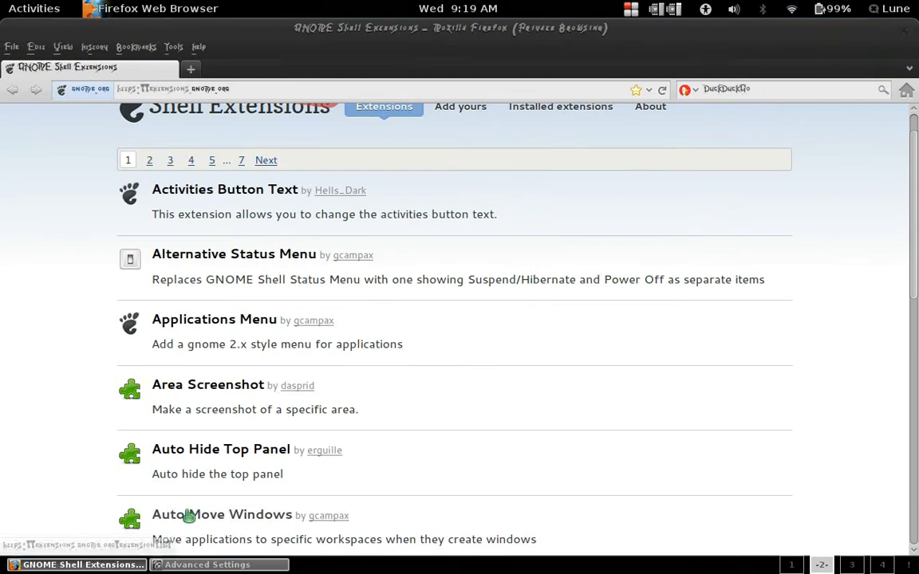
Return to Advanced Settings, turn on the Alternative Status Menu extension, and check the user menu.
click(204, 566)
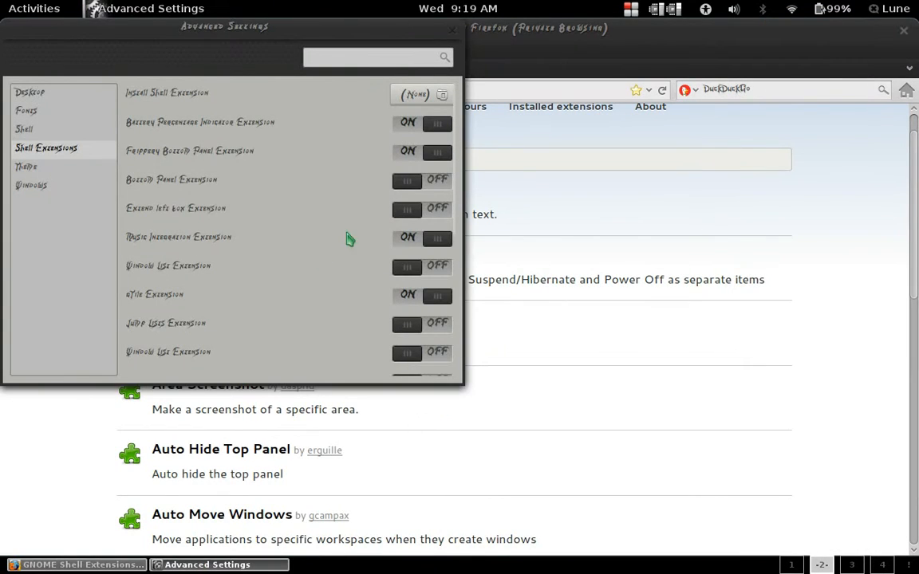
scroll(357, 234, down, 6)
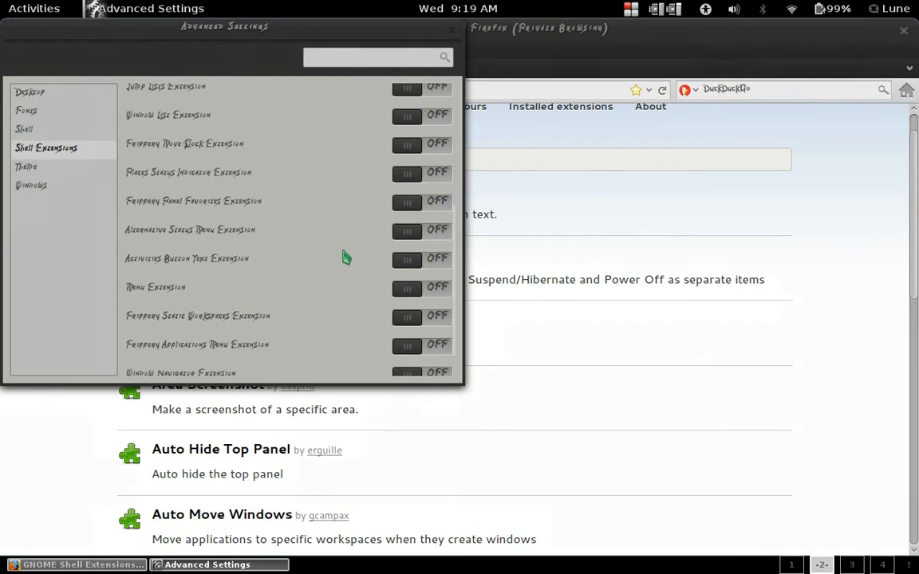
click(436, 234)
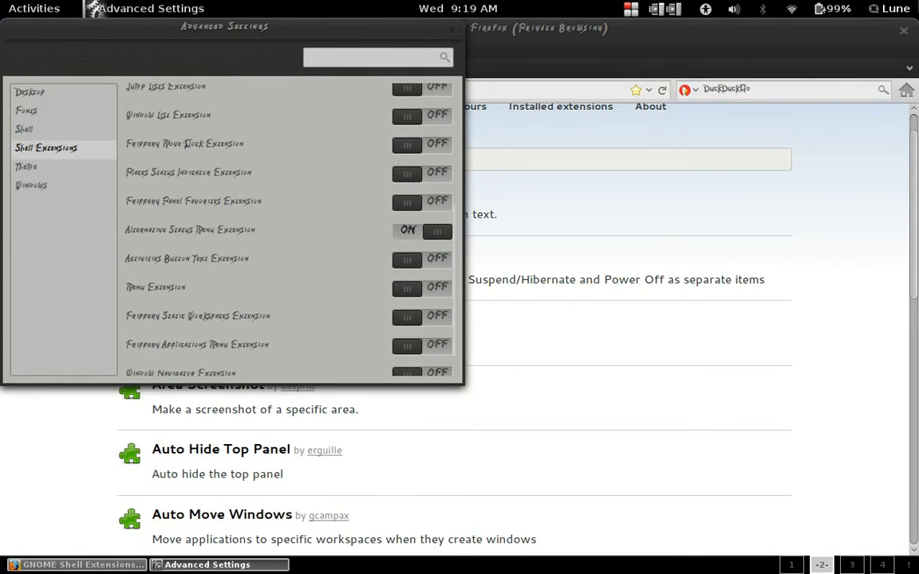
click(892, 8)
click(281, 271)
Try the Menu extension by turning it on, viewing its applications menu, and turning it off again.
scroll(287, 297, down, 1)
click(424, 253)
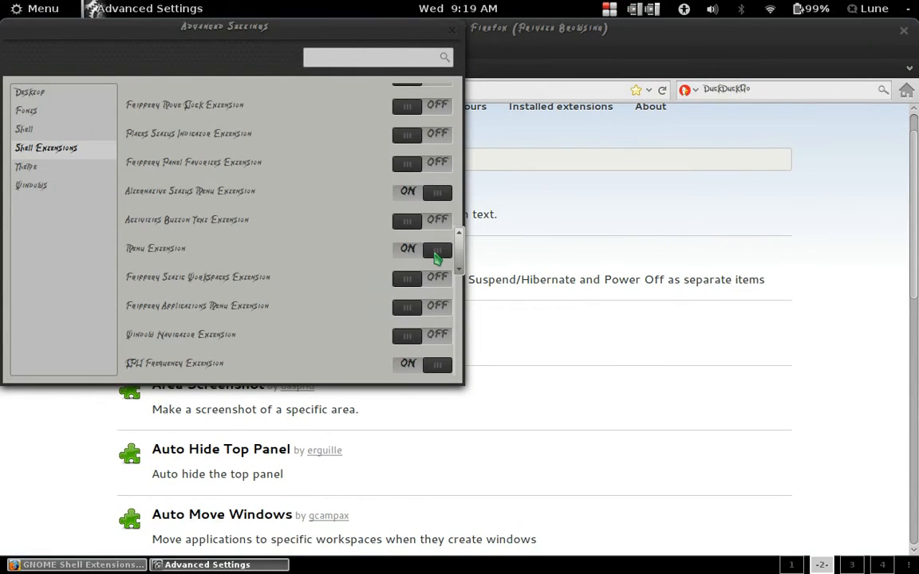
click(35, 8)
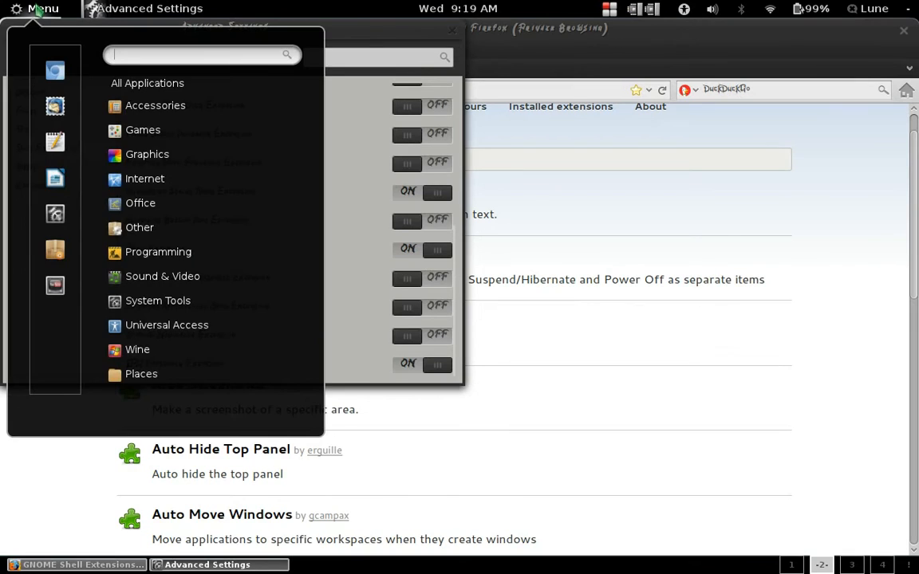
click(50, 22)
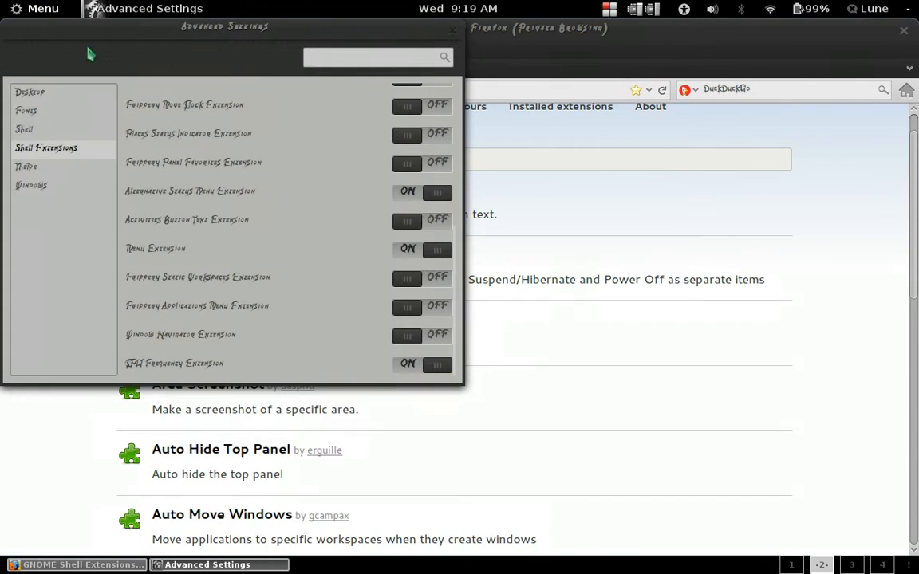
click(395, 252)
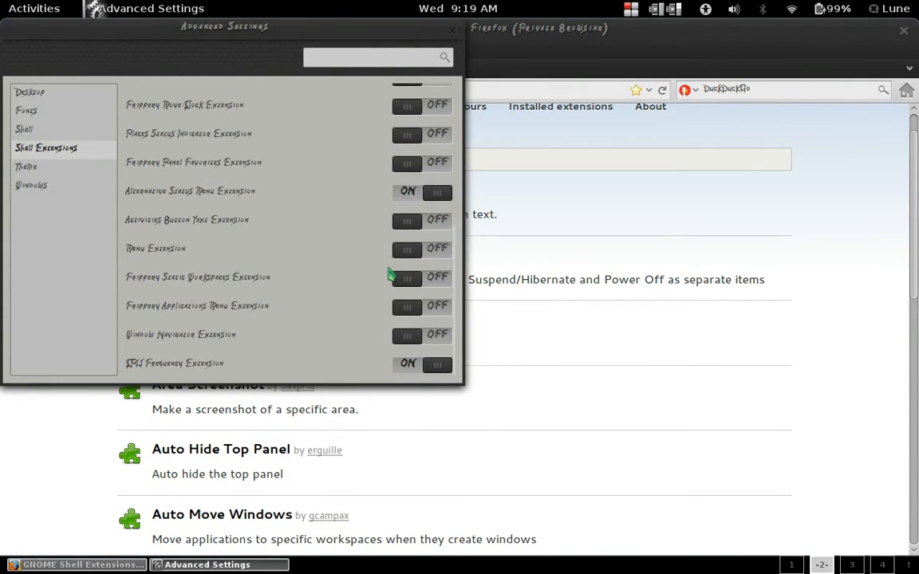
Switch to Chromium on the first workspace and look through the article on installing the Linux Mint GNOME Shell extensions.
key(ctrl+alt+Left)
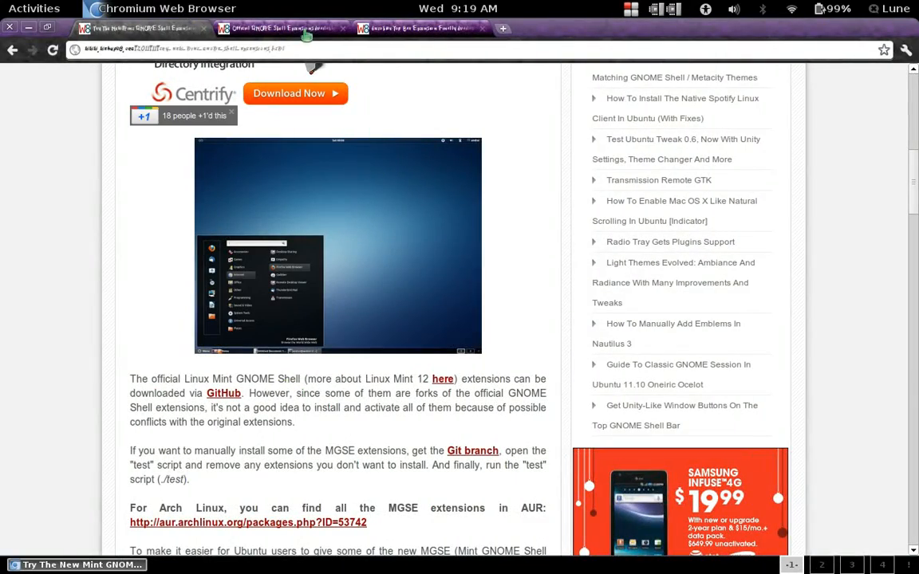
scroll(507, 278, down, 5)
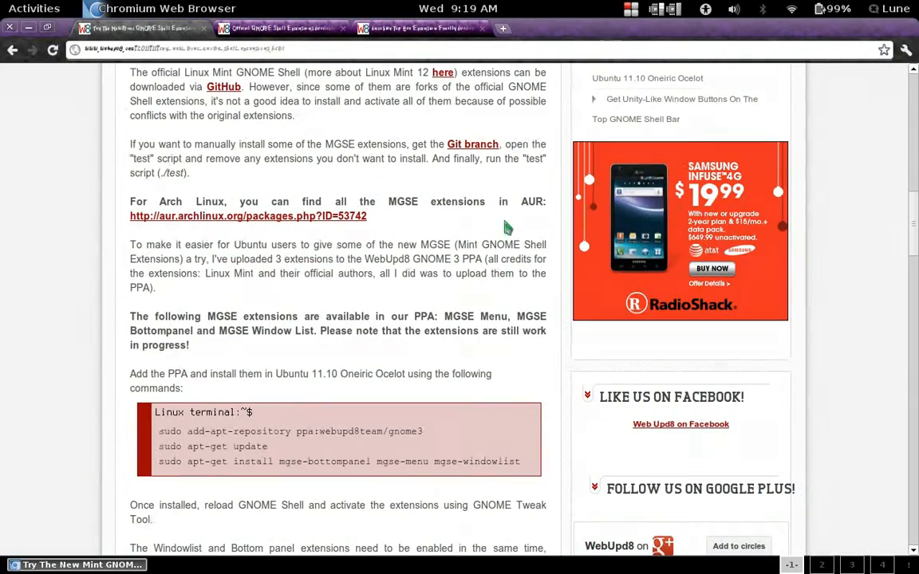
scroll(499, 180, up, 5)
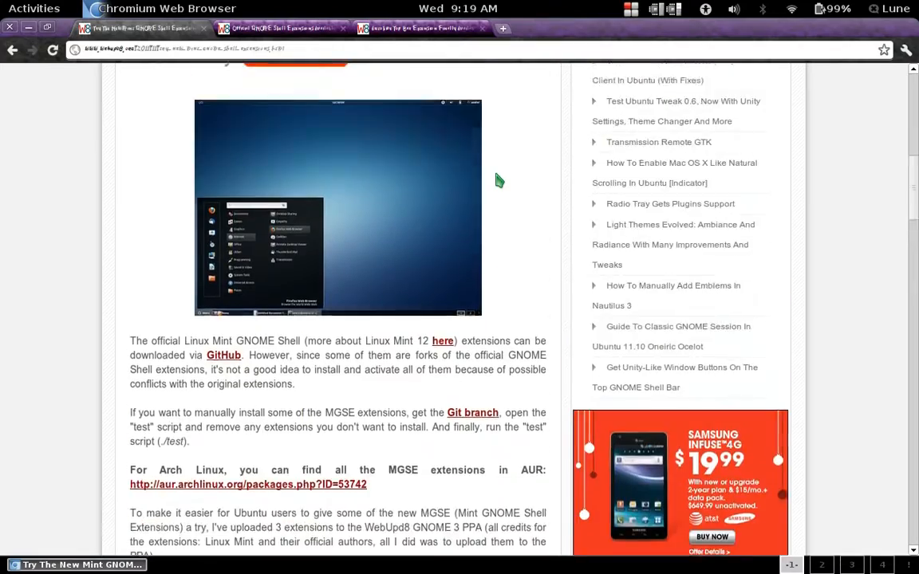
scroll(498, 180, down, 3)
Look at the official GNOME Shell extensions article and examine the Autohide Top Bar article's PPA install instructions.
click(306, 30)
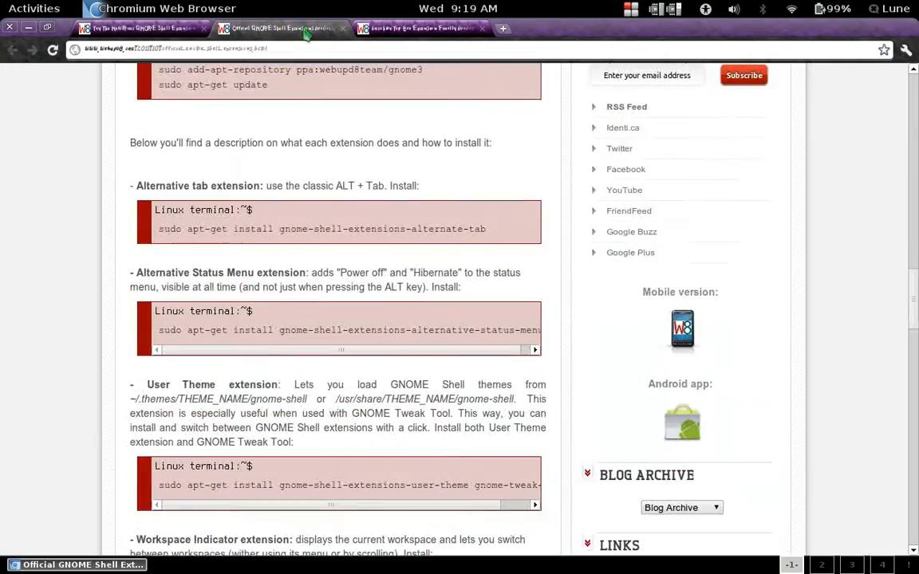
click(475, 29)
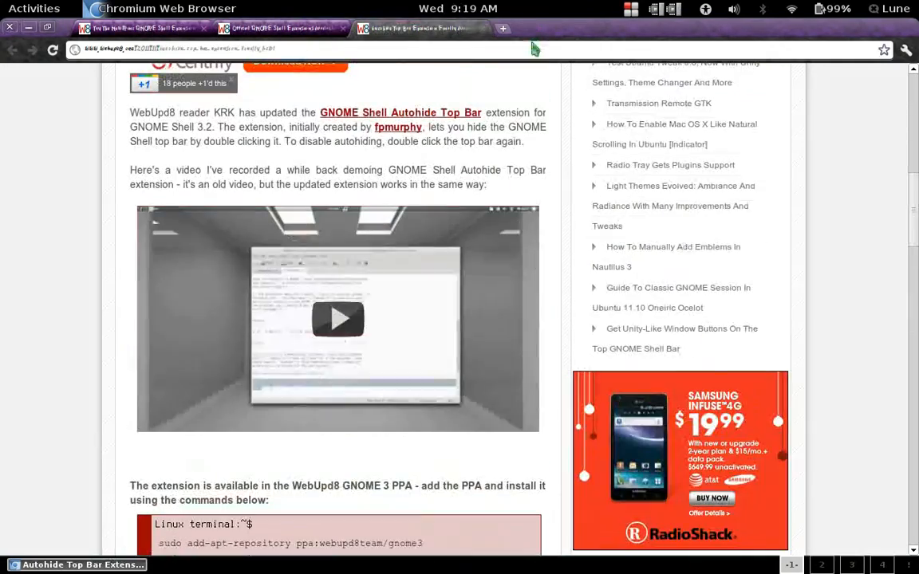
scroll(570, 160, up, 8)
scroll(570, 159, down, 12)
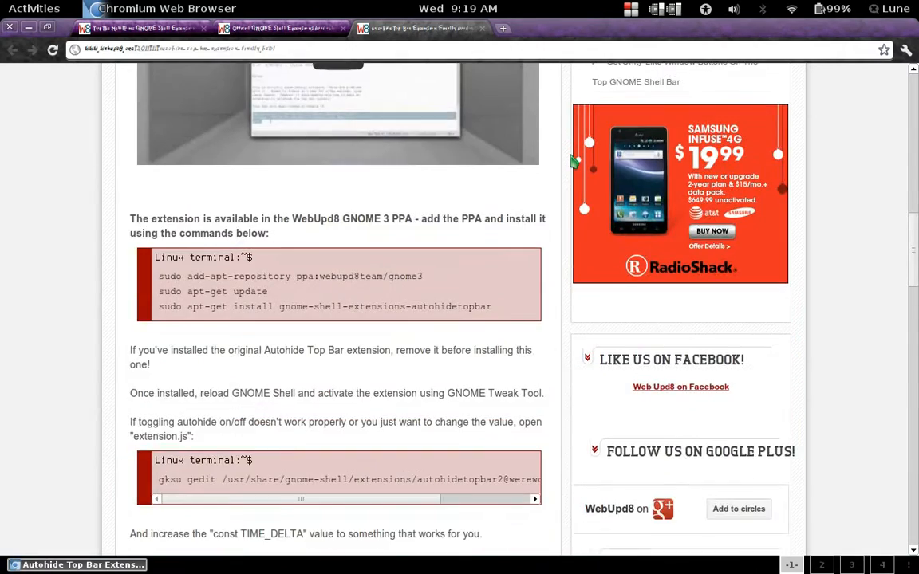
scroll(571, 162, down, 5)
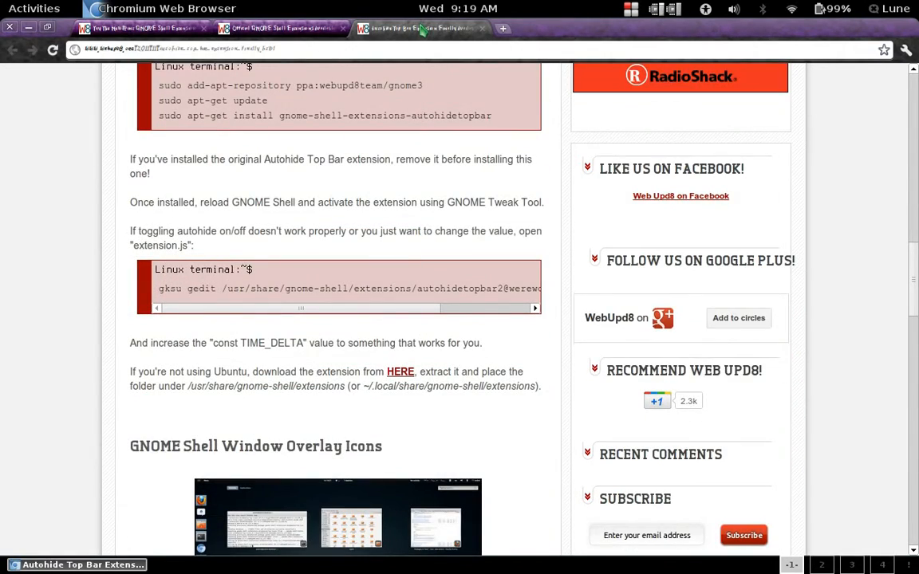
scroll(523, 281, up, 10)
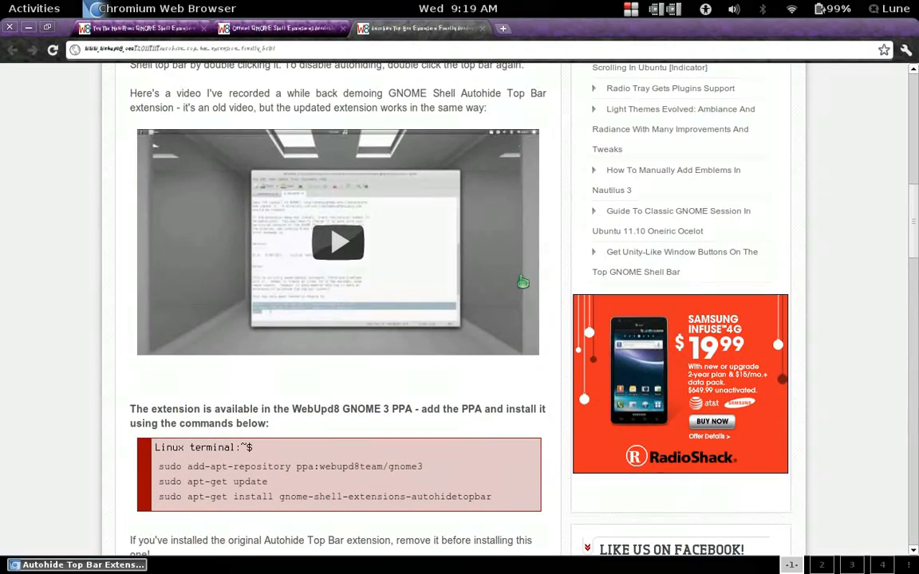
scroll(574, 176, up, 5)
scroll(574, 177, down, 7)
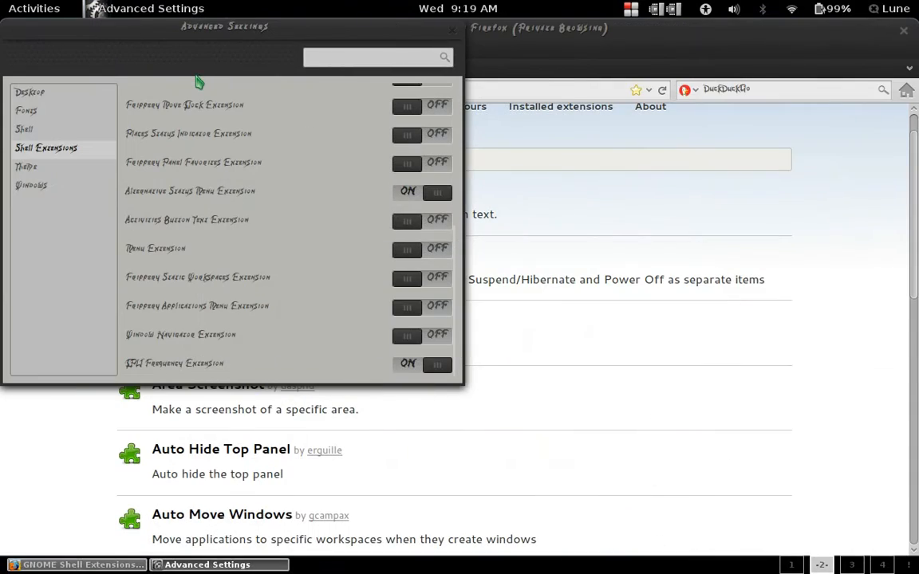
Turn off the Alternative Status Menu, gTile, Music Integration and Frippery Bottom Panel extensions in Advanced Settings.
click(404, 194)
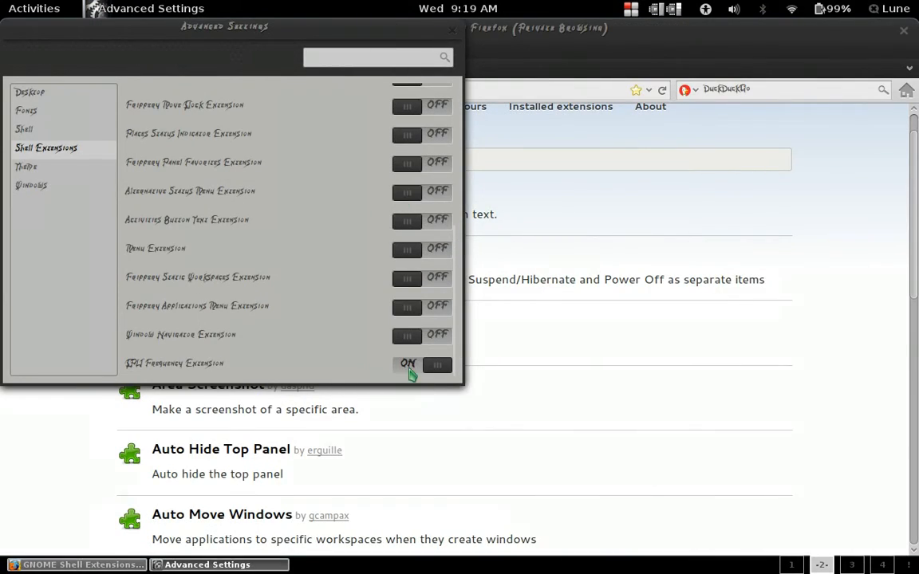
scroll(341, 308, up, 10)
click(408, 295)
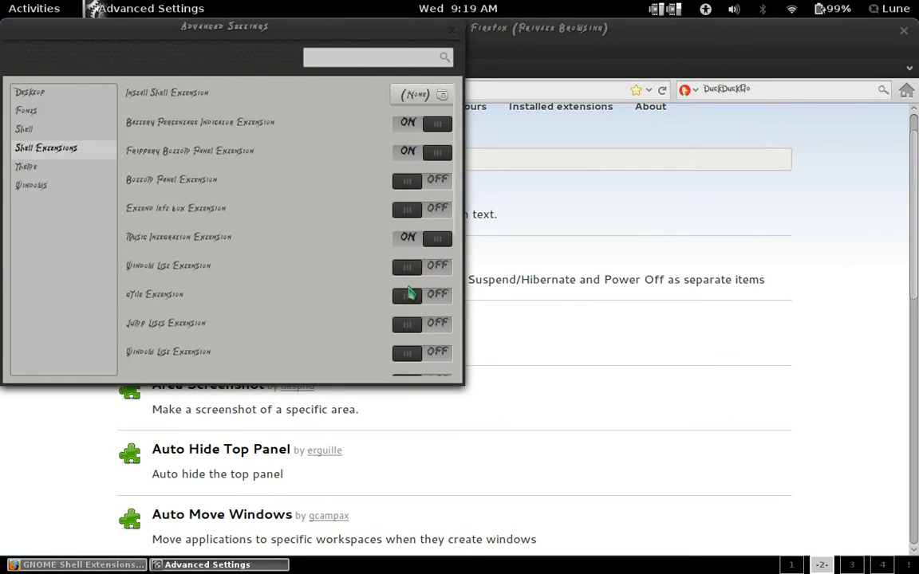
click(409, 239)
click(407, 153)
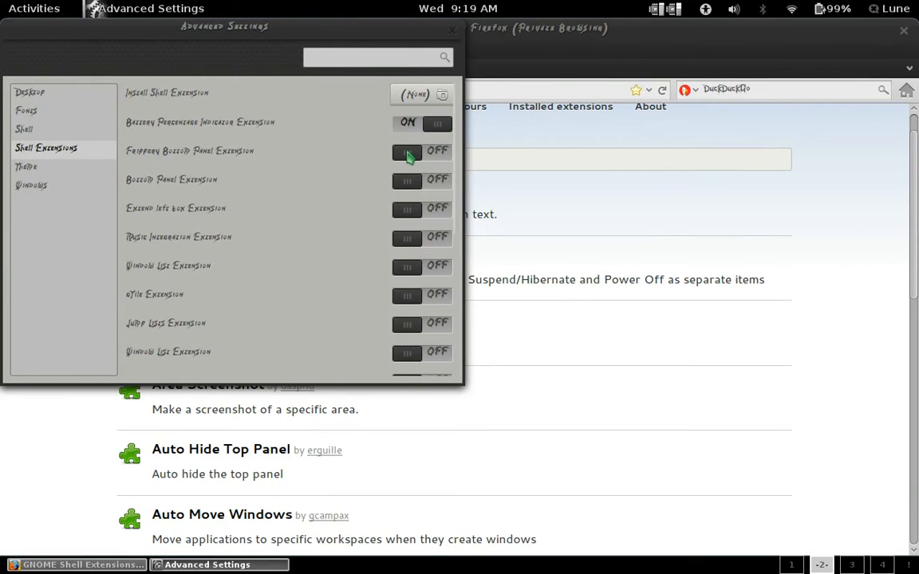
Turn on the Bottom Panel, Music Integration, Menu and Window Navigator extensions.
click(427, 185)
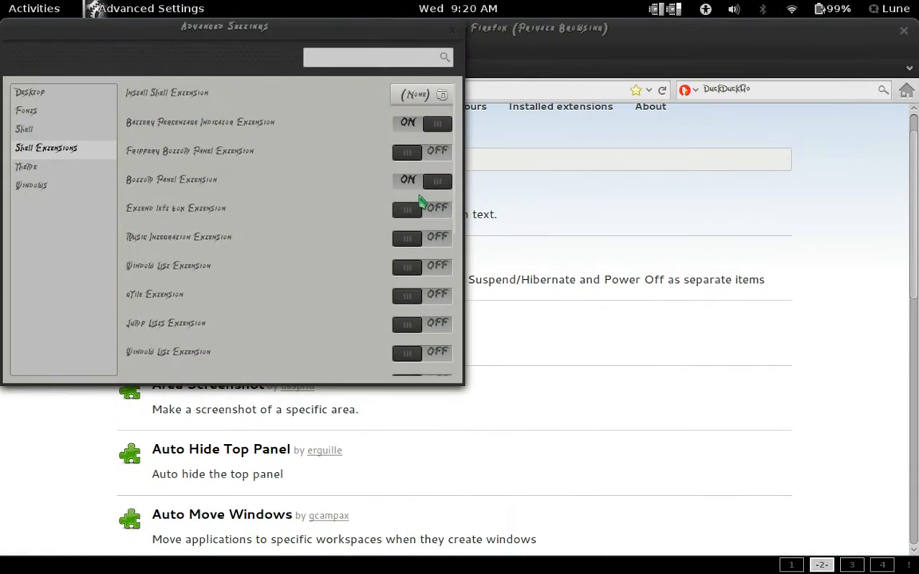
click(445, 239)
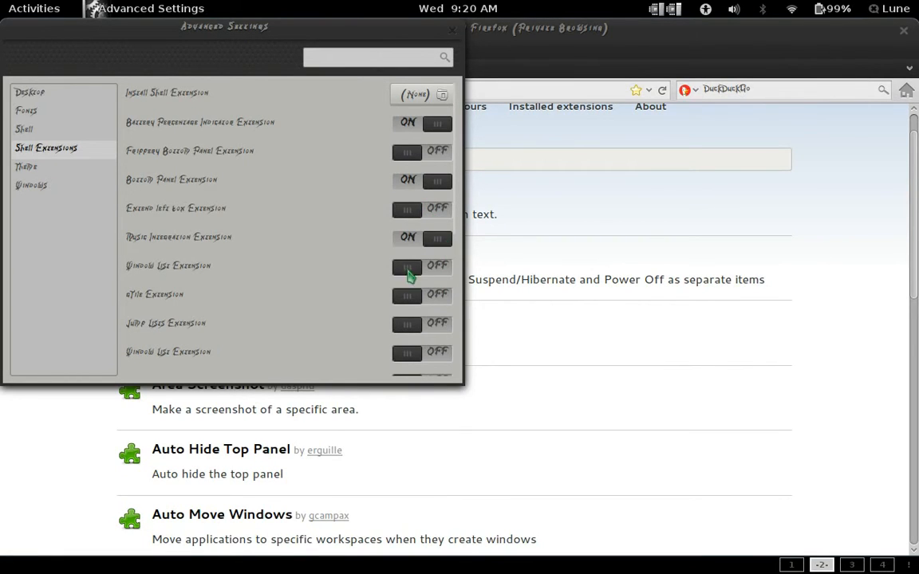
scroll(385, 277, down, 2)
scroll(387, 277, down, 5)
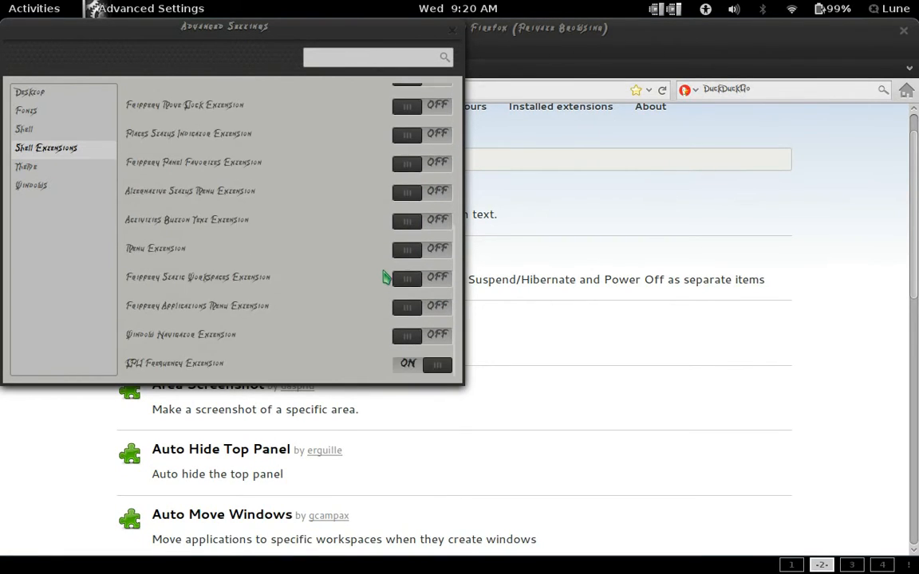
click(438, 252)
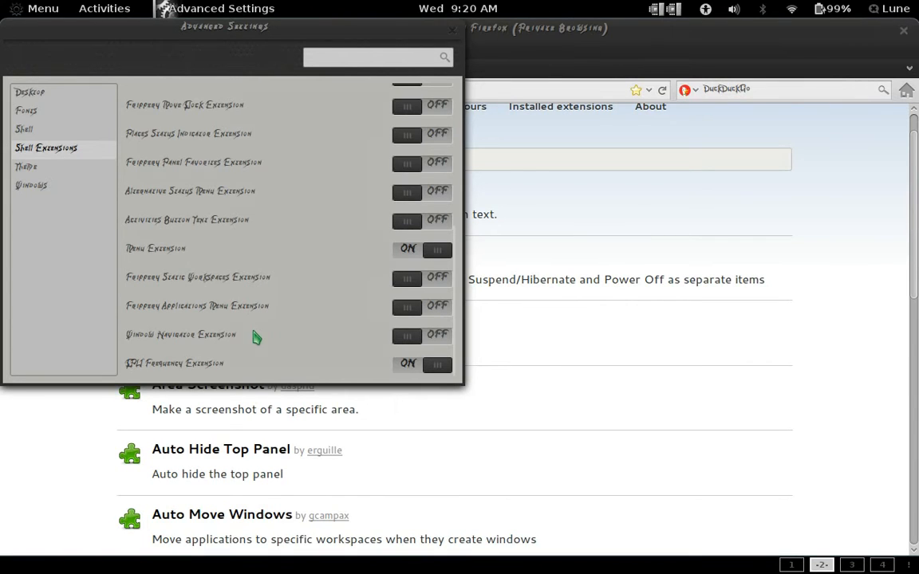
scroll(324, 381, up, 2)
scroll(327, 380, down, 2)
click(437, 344)
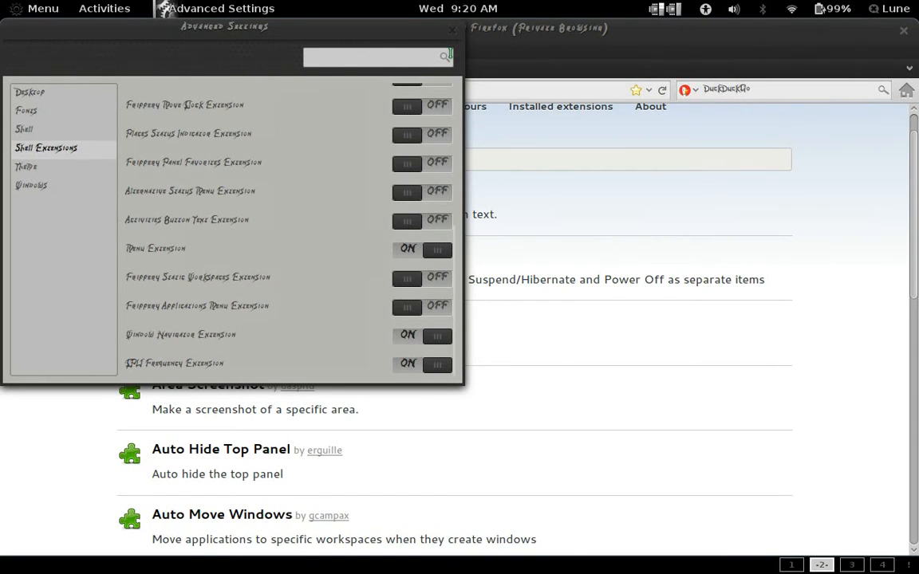
On the Terminal workspace, minimize the Home file window and move the Terminal window toward the middle of the desktop.
key(ctrl+alt+Right)
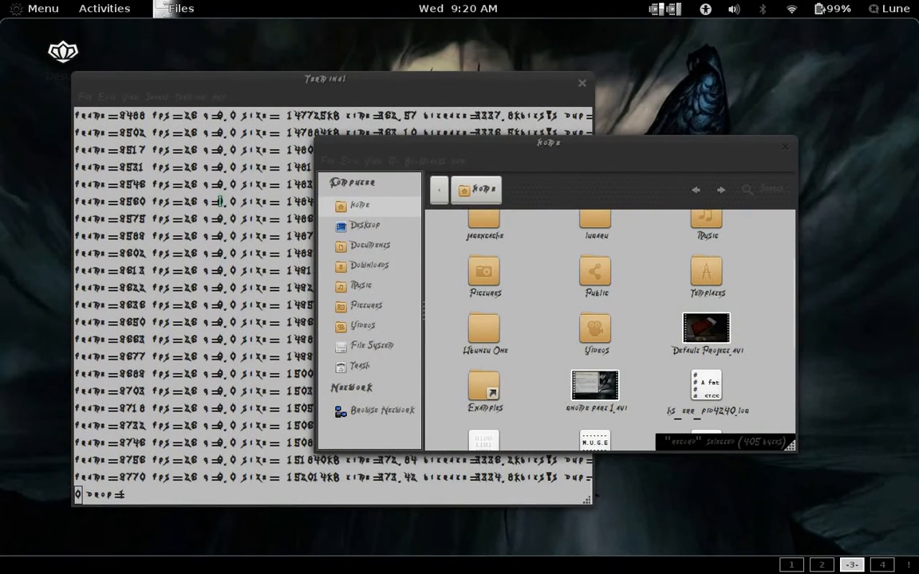
click(219, 201)
key(ctrl+alt+Left)
click(648, 107)
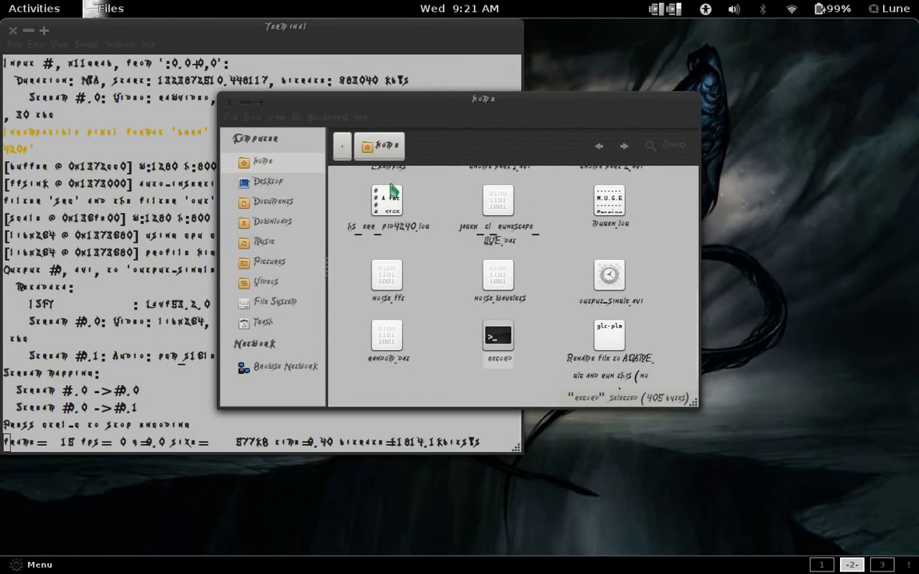
click(229, 102)
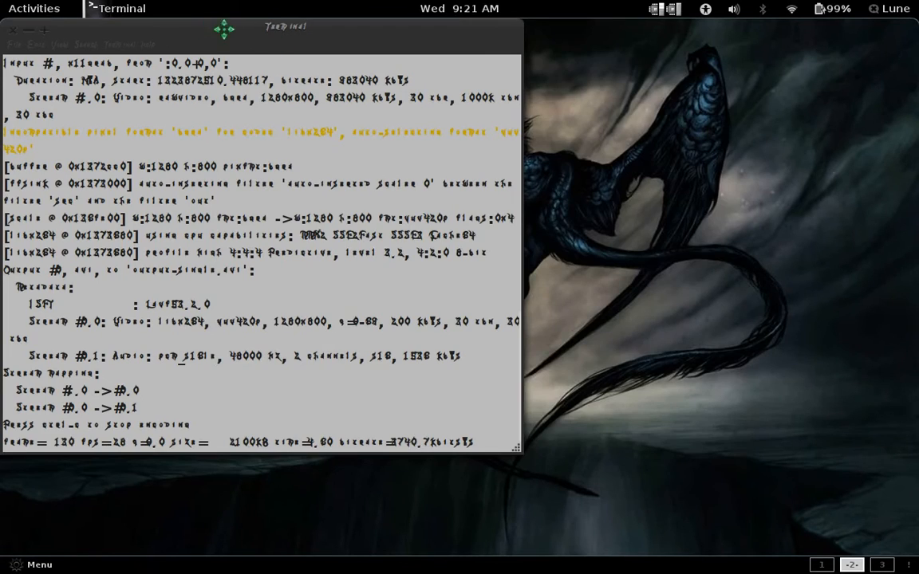
drag(221, 25, 421, 78)
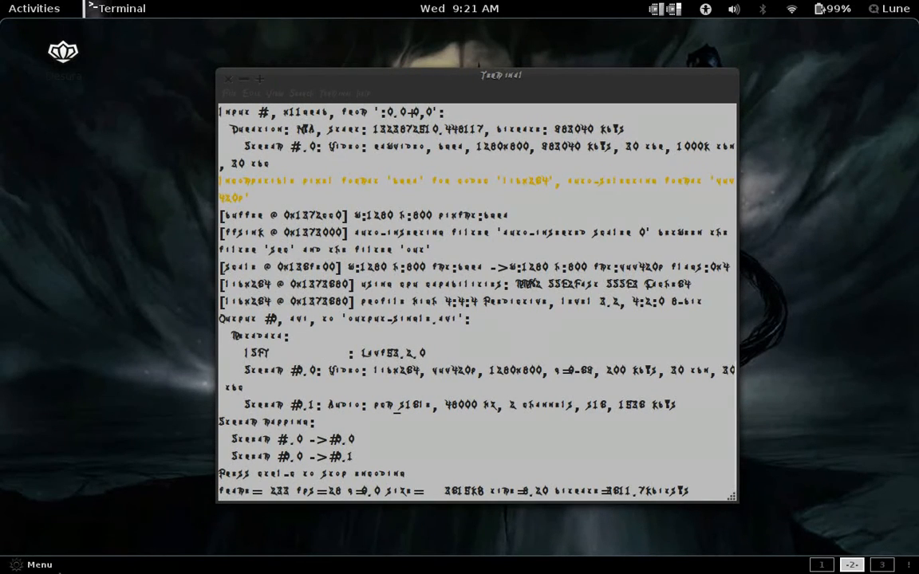
Browse the application categories in the bottom panel's Menu, including Programming, and check the Activities overview.
click(30, 567)
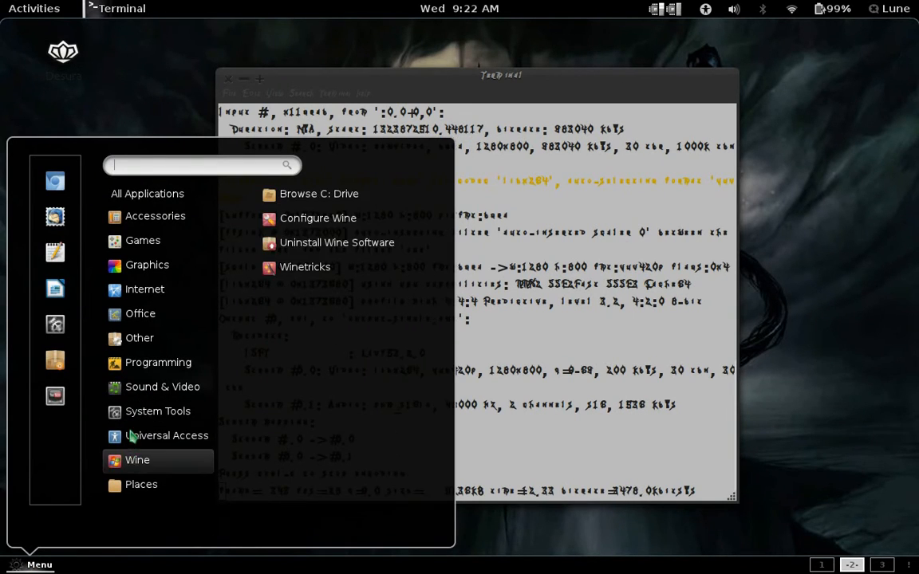
click(812, 299)
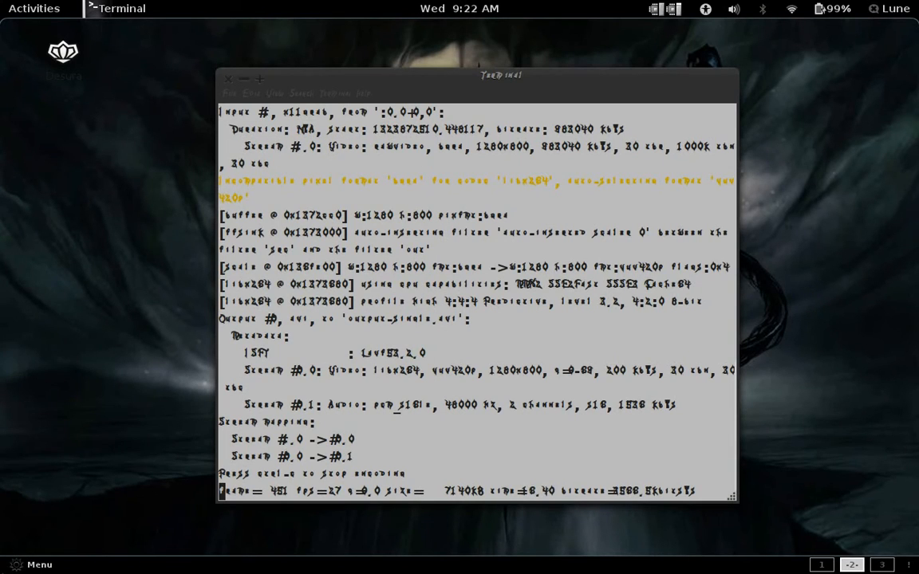
click(28, 564)
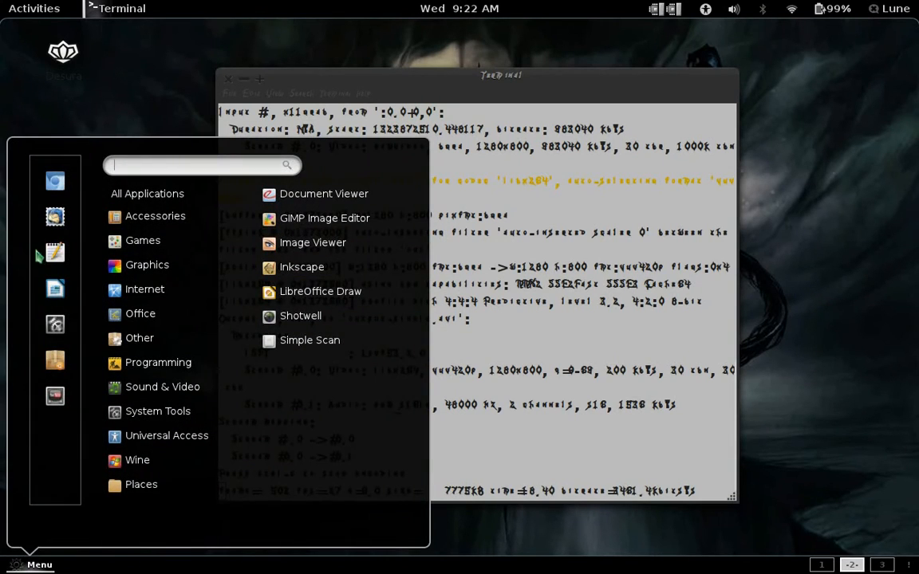
key(super)
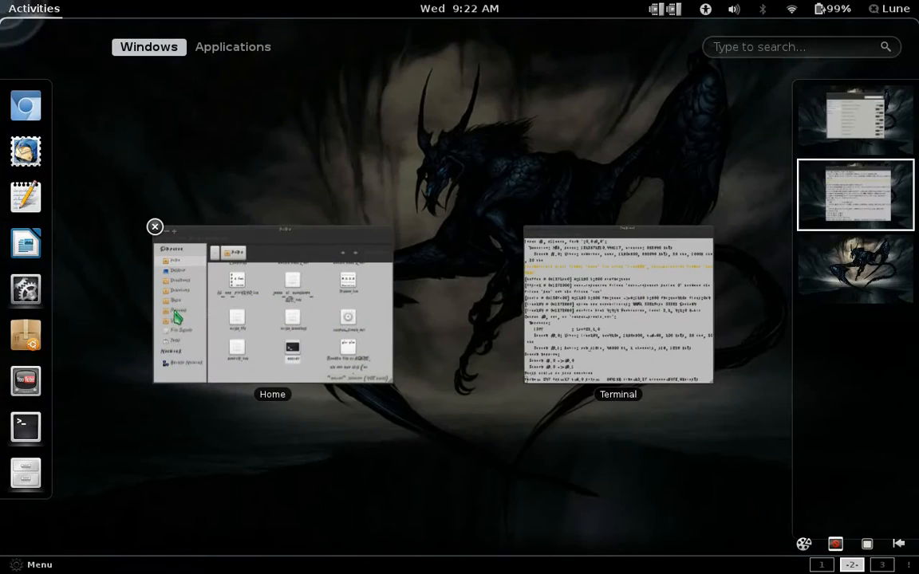
mouse_move(3, 5)
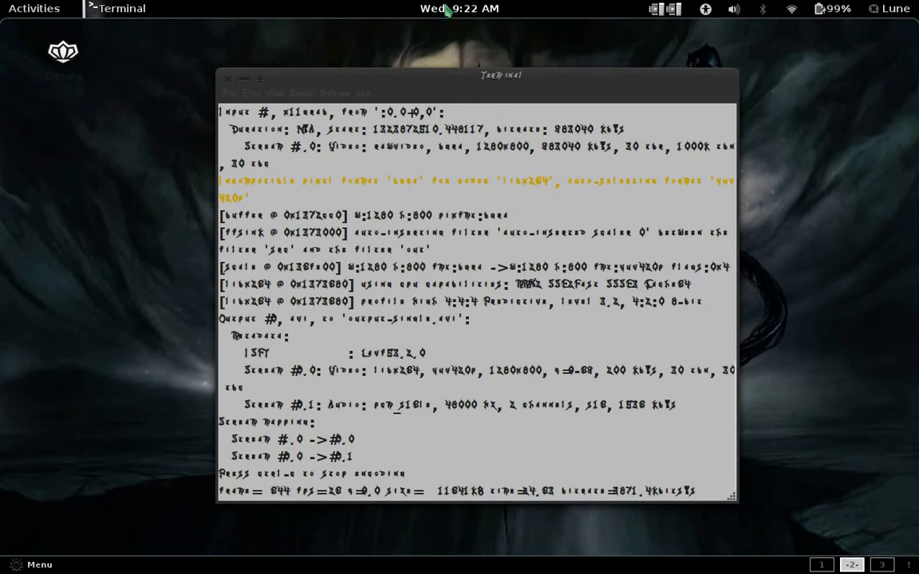
click(10, 567)
click(199, 364)
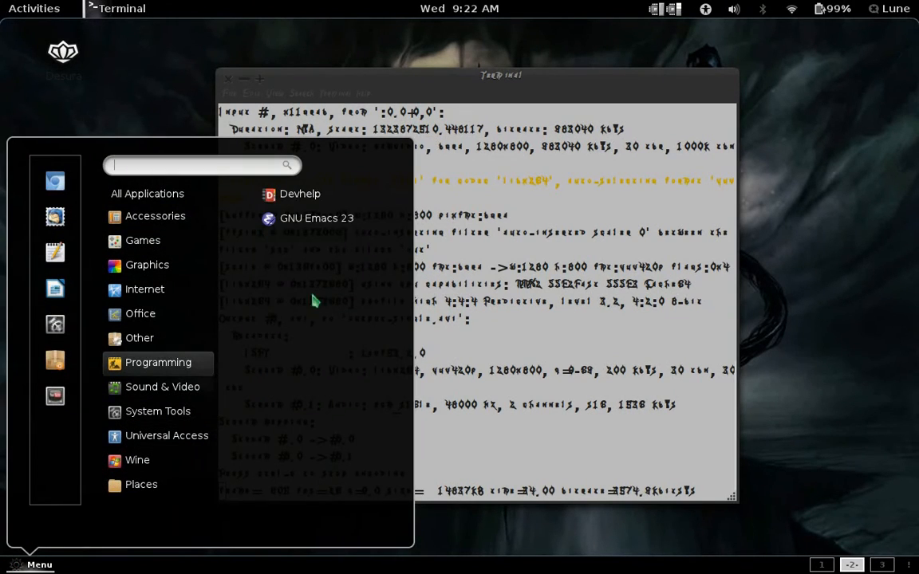
Return to Advanced Settings from the Activities overview and turn off the Menu and Window Navigator extensions.
click(112, 8)
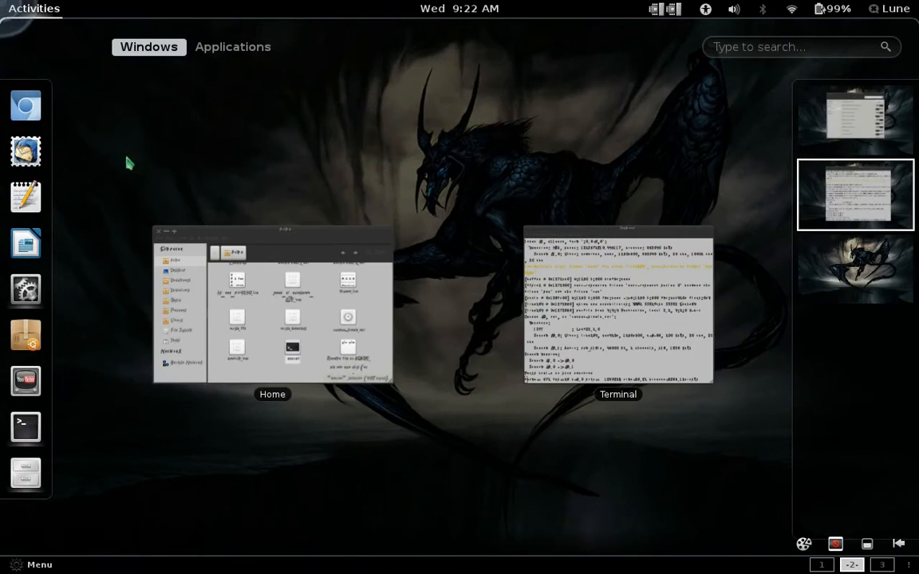
click(18, 287)
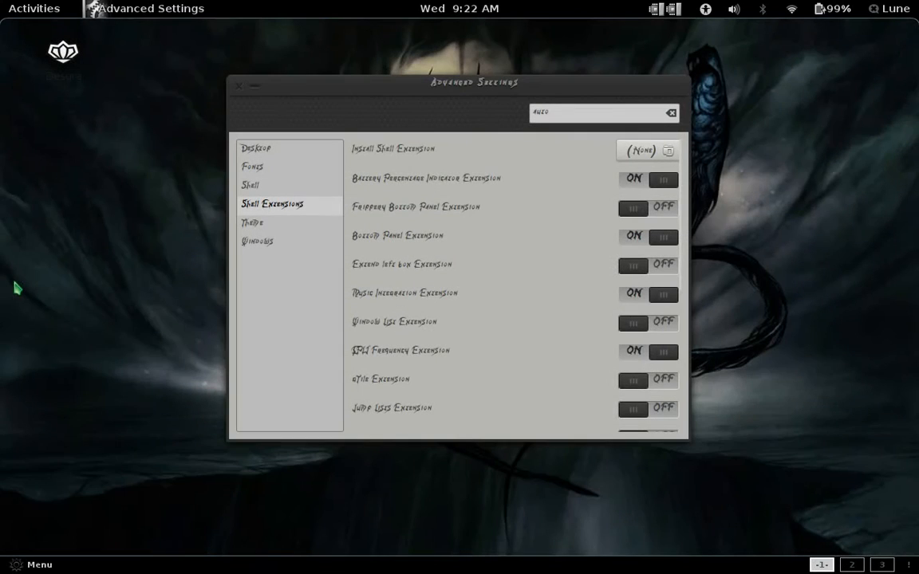
scroll(591, 349, down, 3)
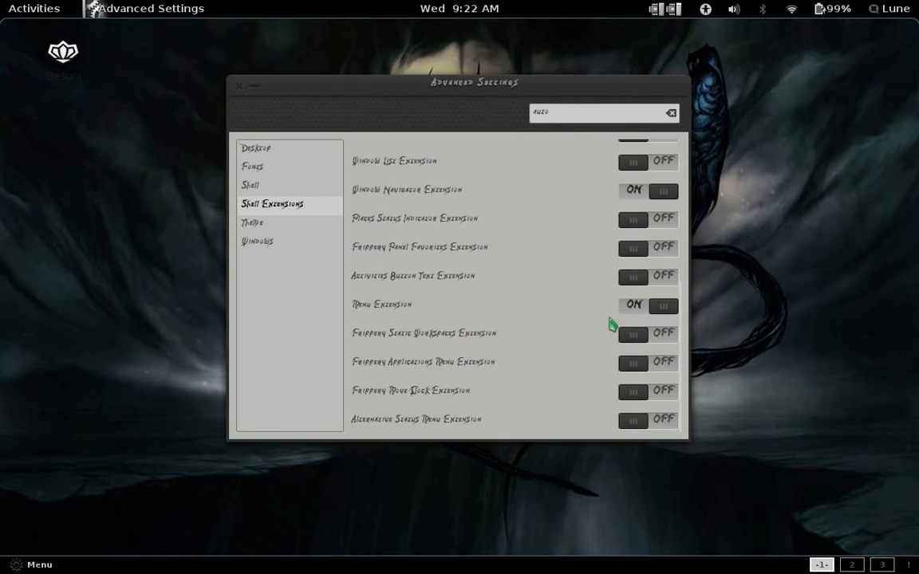
click(630, 308)
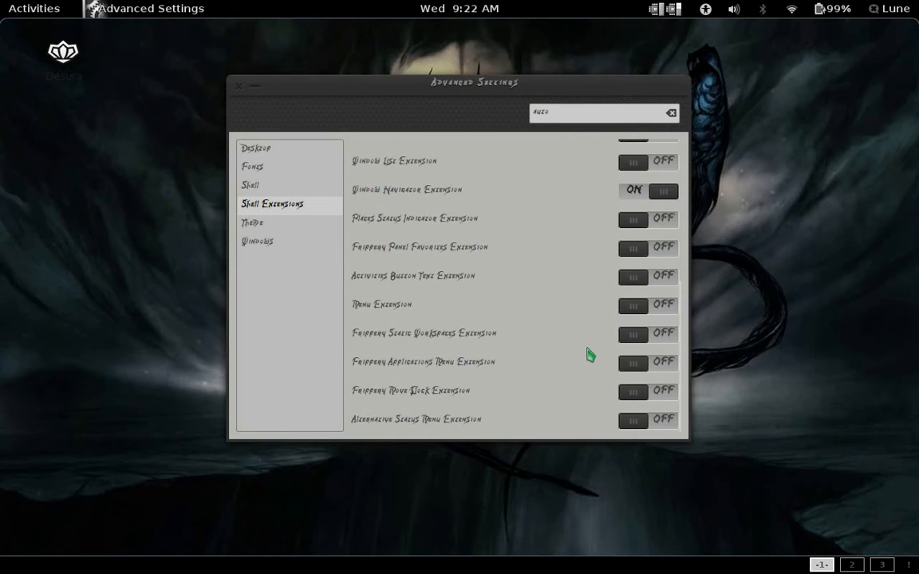
scroll(590, 355, up, 3)
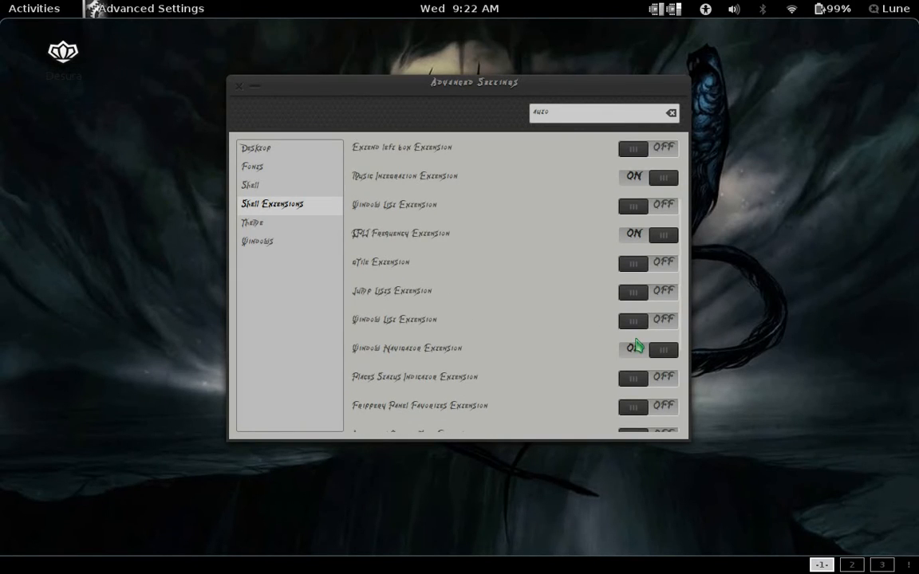
click(634, 349)
Turn off the Bottom Panel extension and turn the Frippery Bottom Panel extension back on.
scroll(548, 323, down, 1)
scroll(548, 322, up, 3)
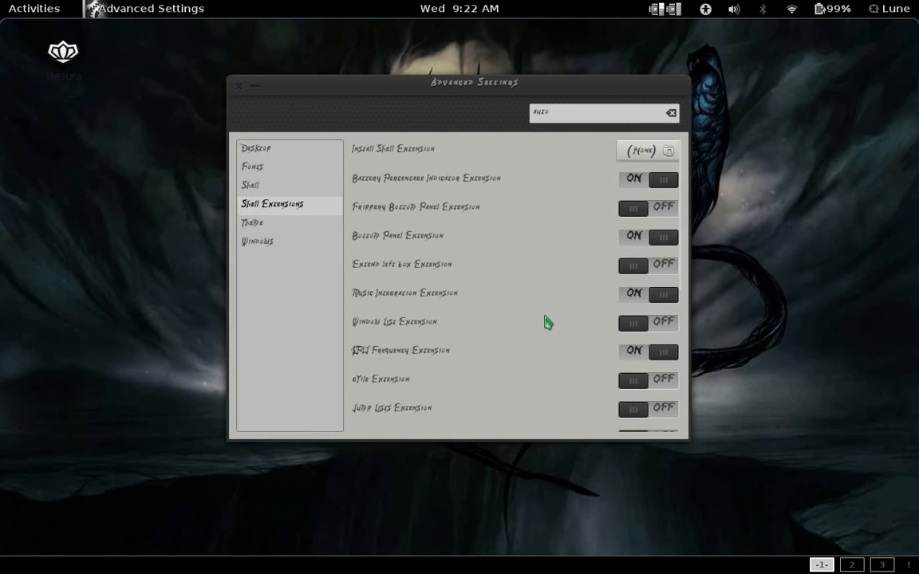
click(646, 235)
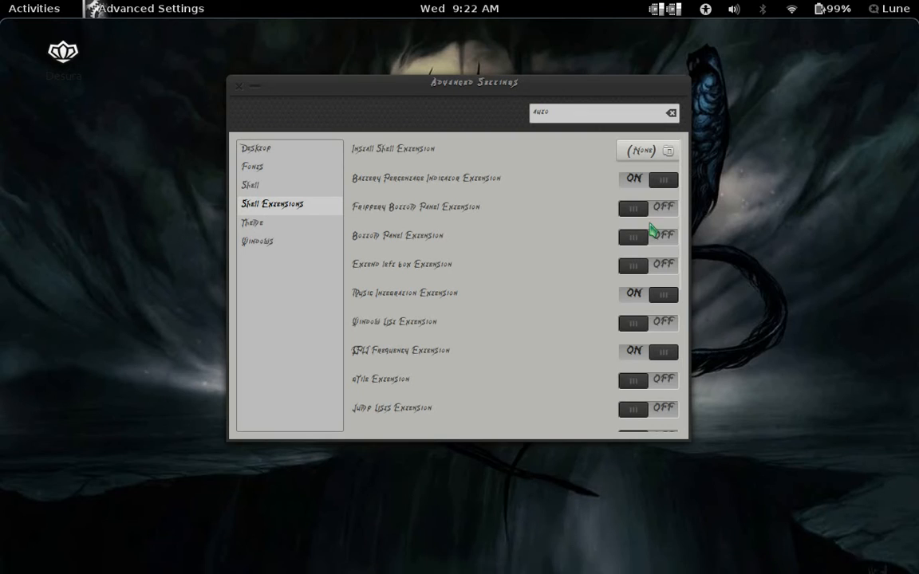
click(663, 208)
scroll(589, 253, down, 5)
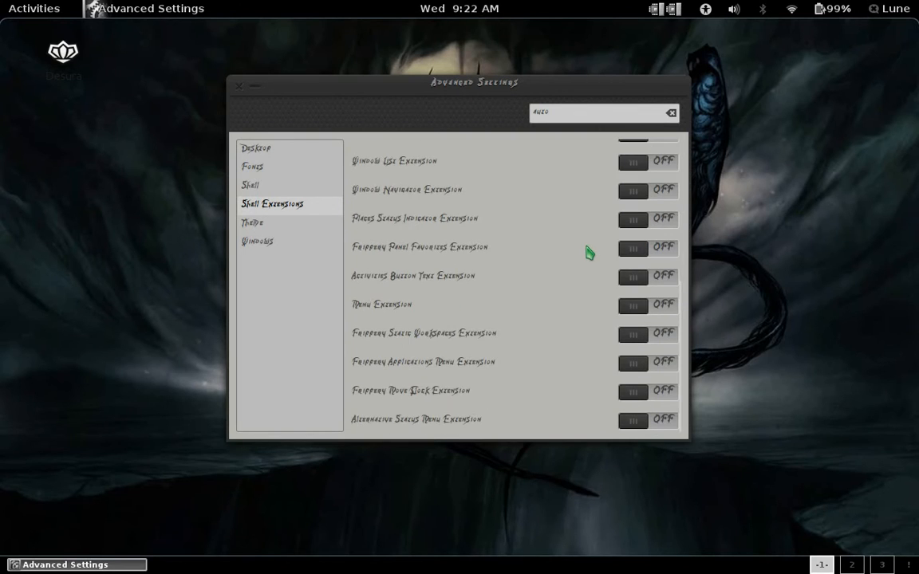
Turn on the Frippery Move Clock and Frippery Applications Menu extensions and check the new Applications menu.
click(659, 391)
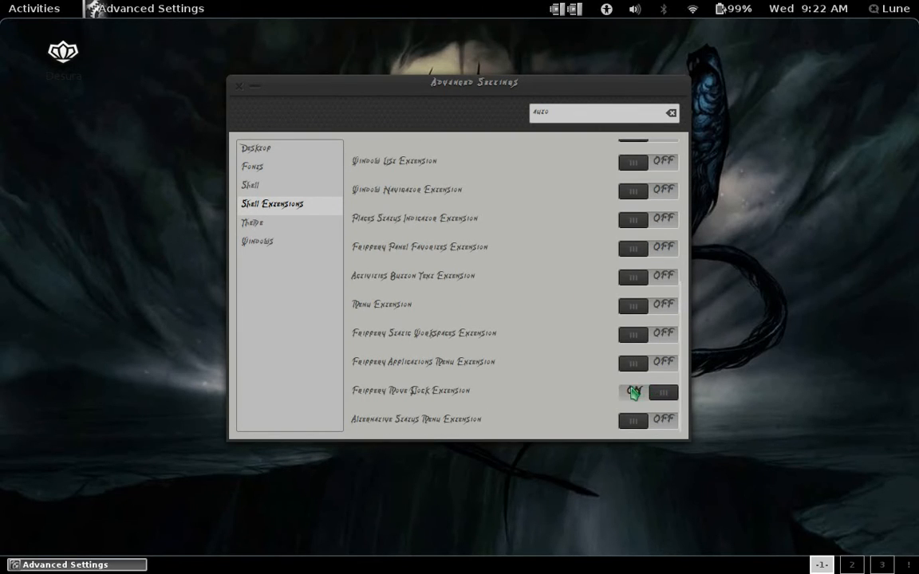
click(665, 365)
click(59, 11)
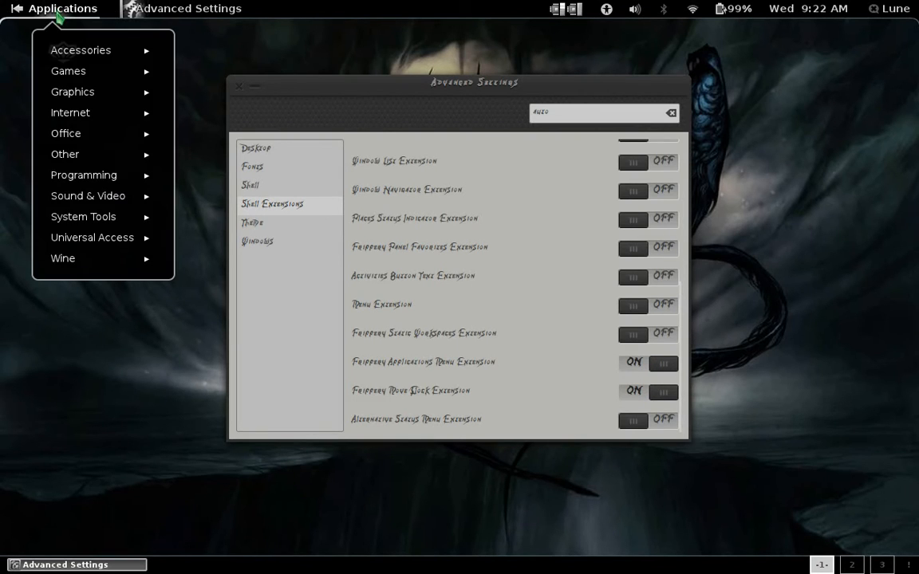
click(62, 13)
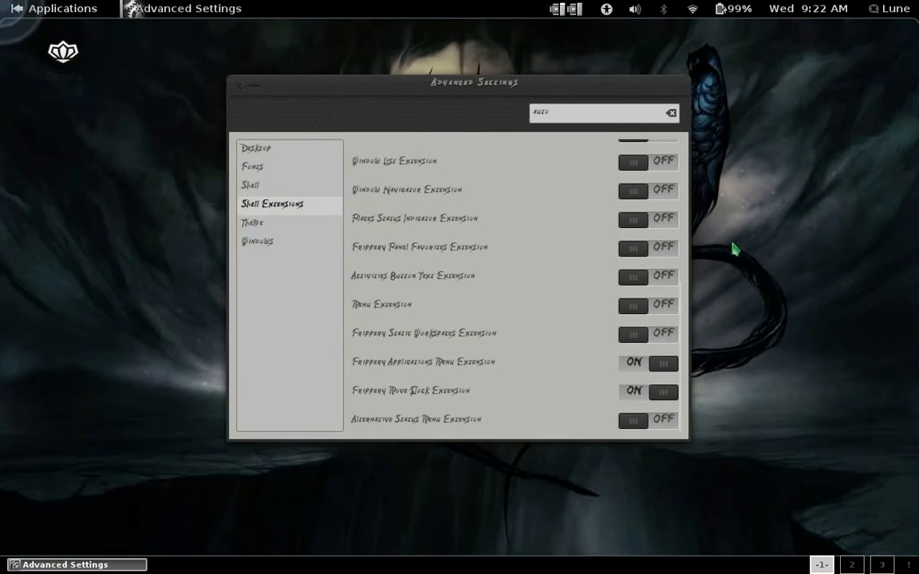
Toggle the Frippery Static Workspaces extension on and back off, and open the Desktop folder on the third workspace.
click(655, 341)
click(642, 342)
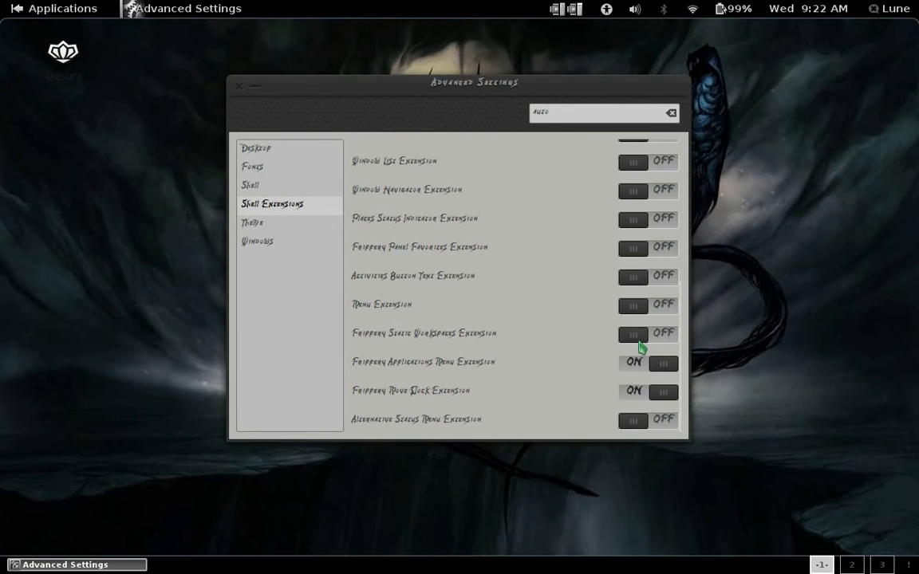
key(ctrl+alt+Right)
key(ctrl+alt+Right)
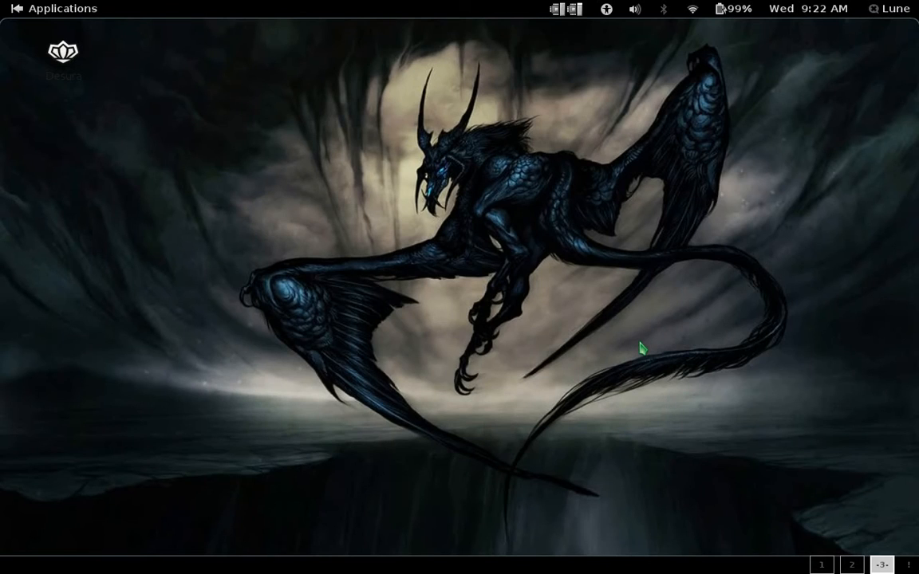
click(642, 349)
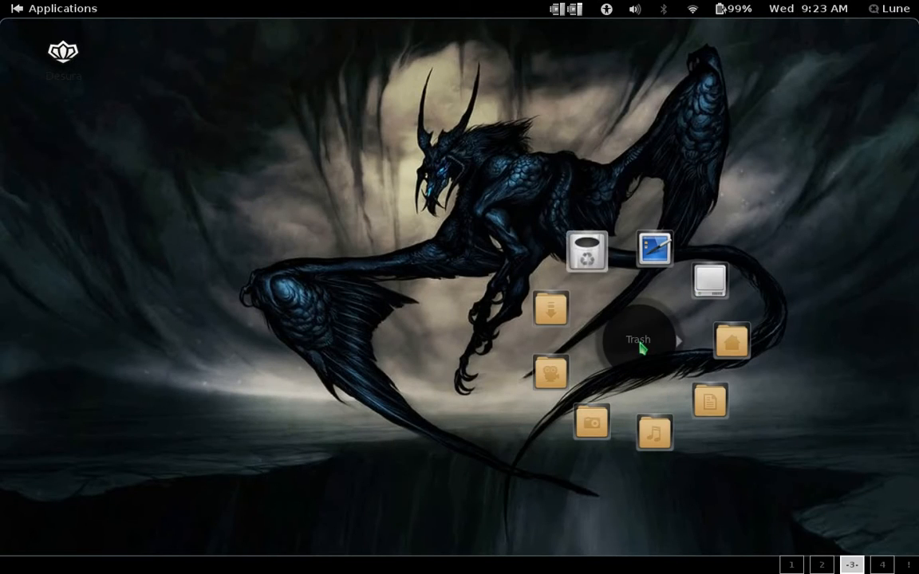
click(639, 341)
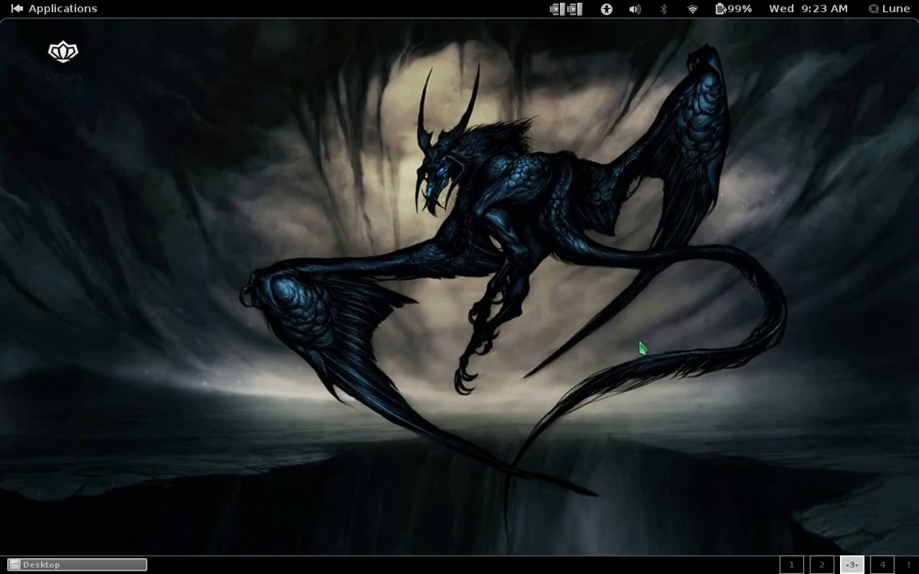
Check the windows on each workspace in the Activities overview and return to Advanced Settings on the first workspace.
key(ctrl+alt+Left)
key(ctrl+alt+Left)
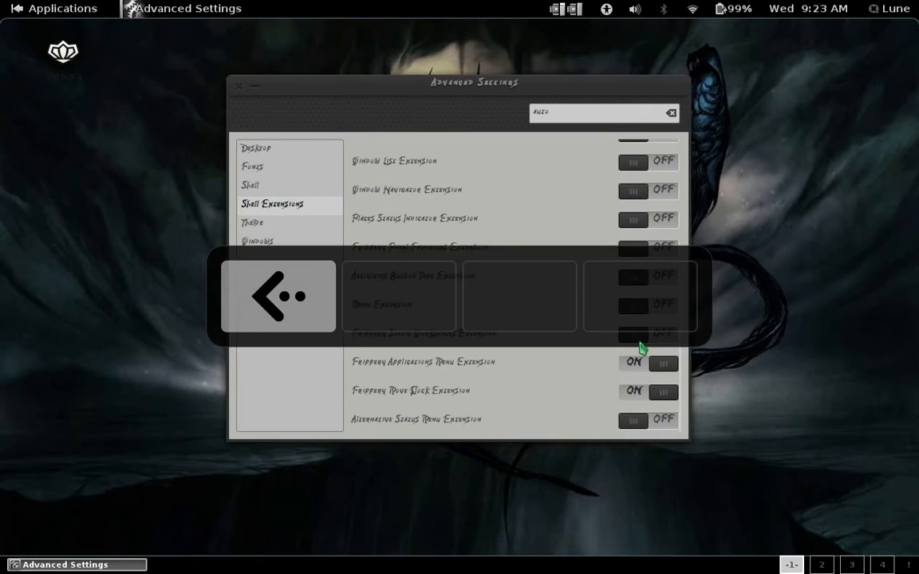
key(super)
click(856, 278)
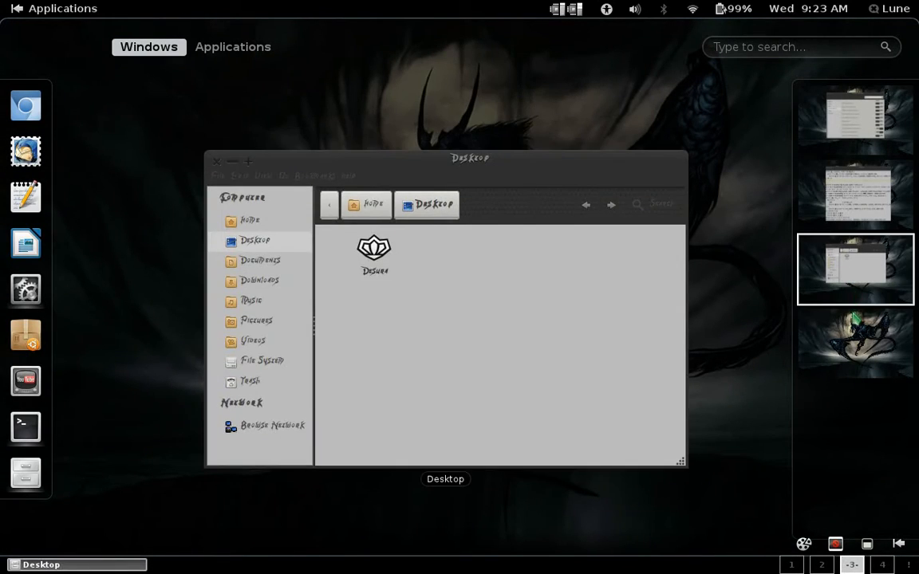
click(862, 325)
click(856, 281)
click(860, 210)
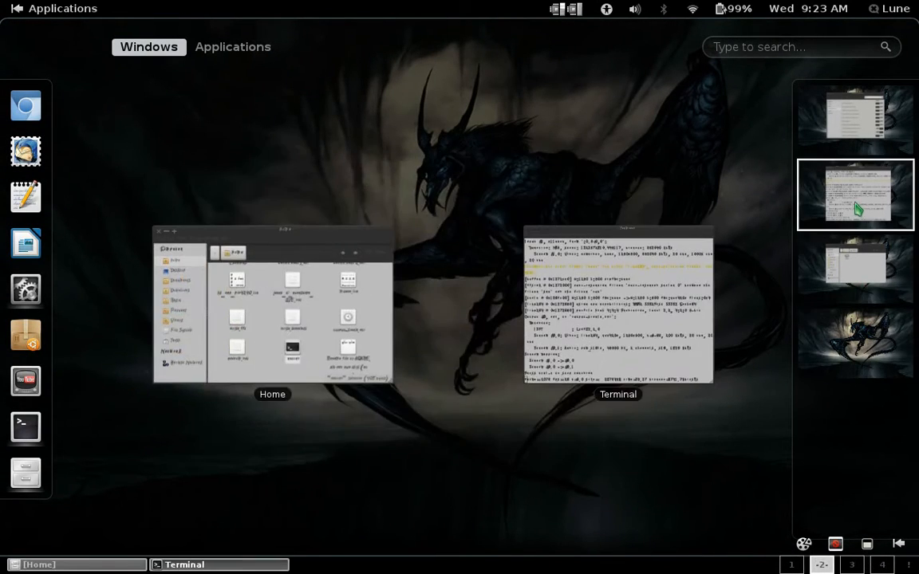
click(853, 150)
click(585, 269)
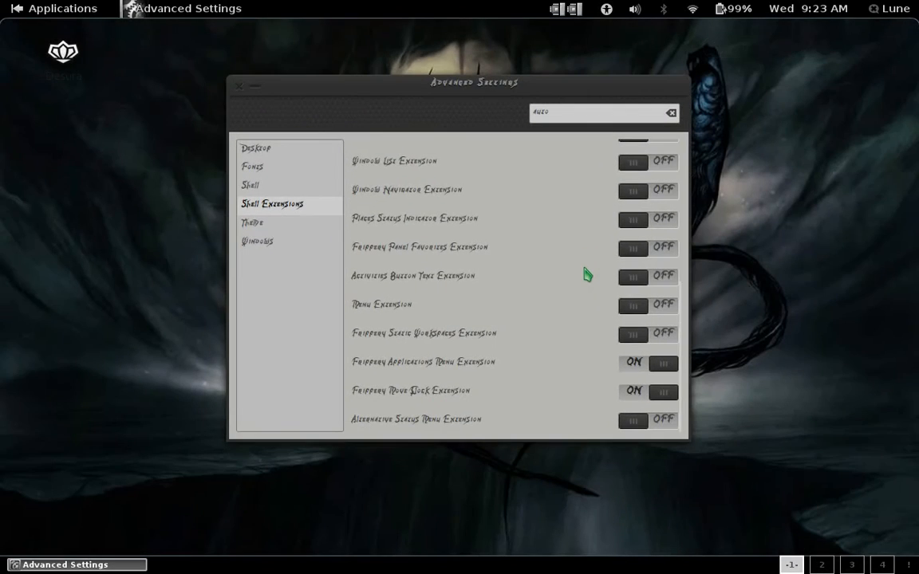
Turn on the Frippery Static Workspaces extension and switch through the workspaces to the fourth one.
click(664, 335)
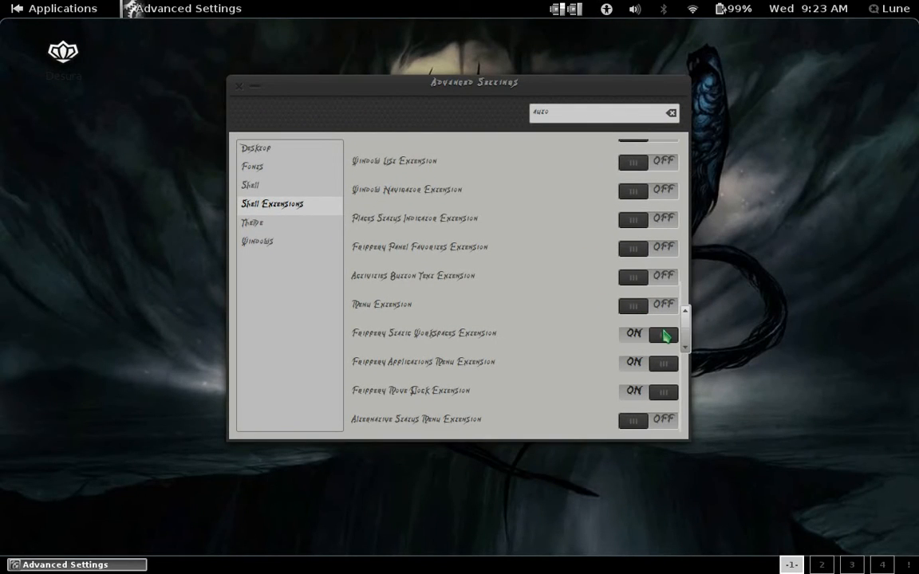
key(ctrl+alt+Right)
key(ctrl+alt+Right)
key(ctrl+alt+Right)
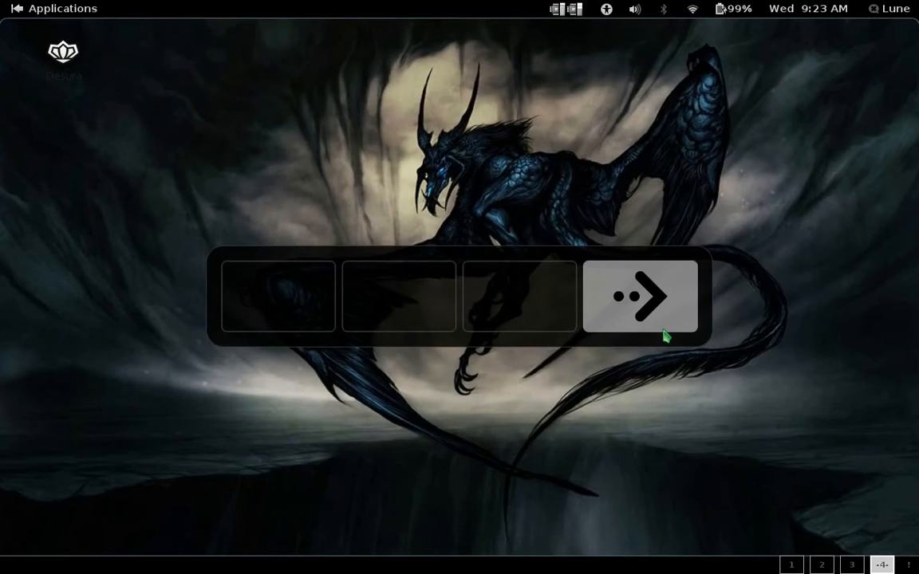
Close the Desktop folder window on the third workspace and return to Advanced Settings on the first workspace.
key(ctrl+alt+Left)
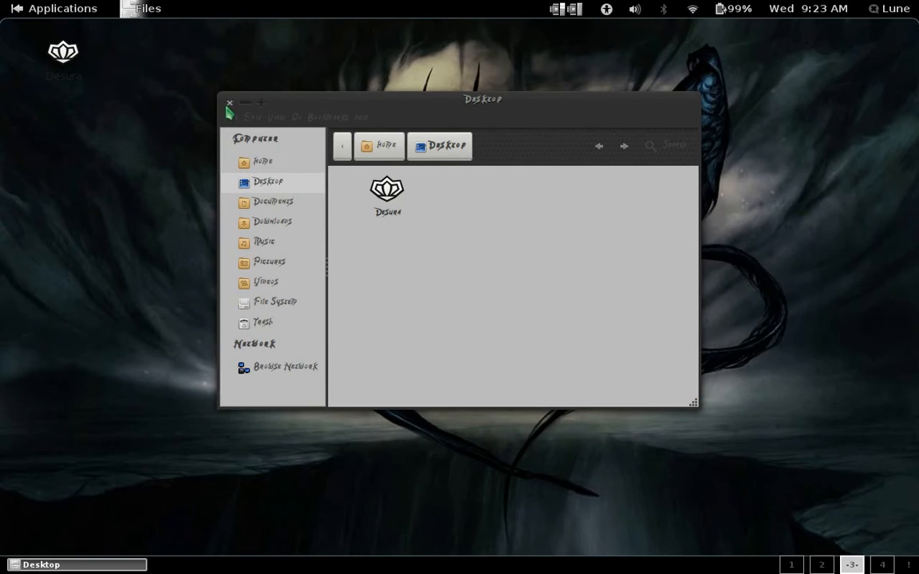
click(228, 102)
key(ctrl+alt+Left)
key(ctrl+alt+Left)
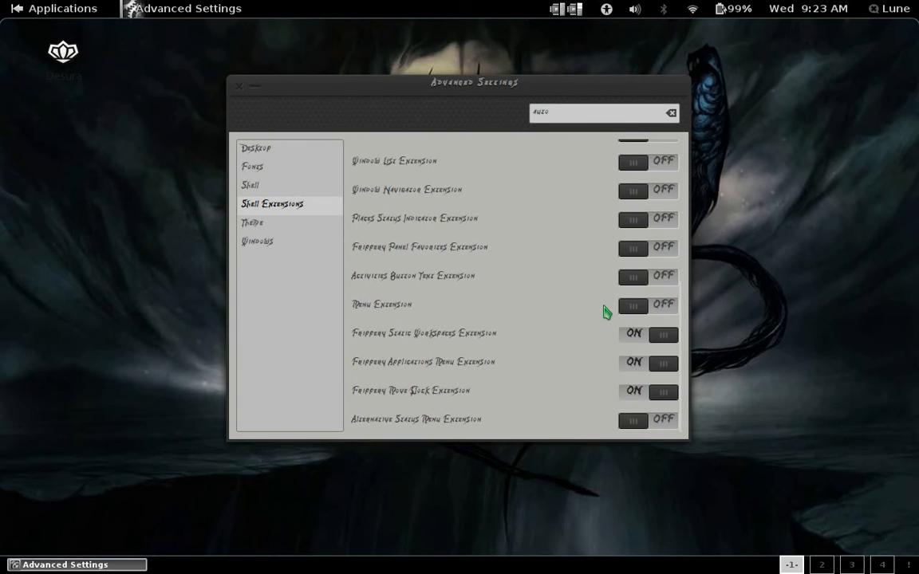
Turn on the Frippery Panel Favorites extension and check the Activities overview and the Applications menu.
scroll(606, 312, up, 2)
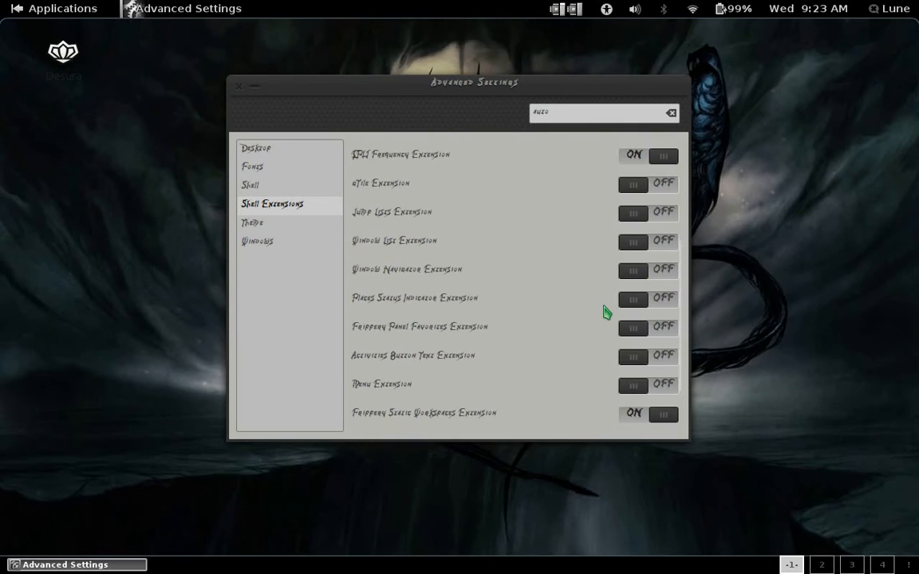
click(661, 329)
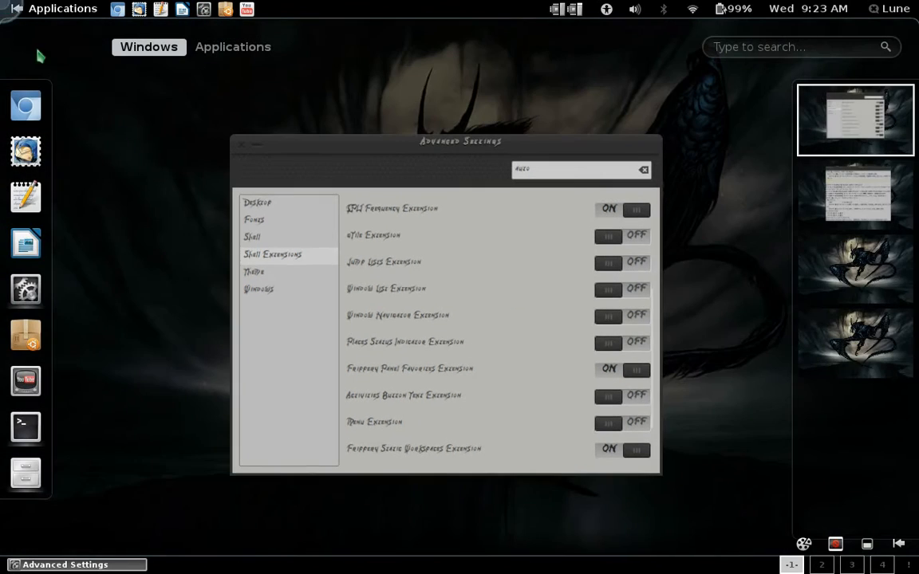
click(14, 8)
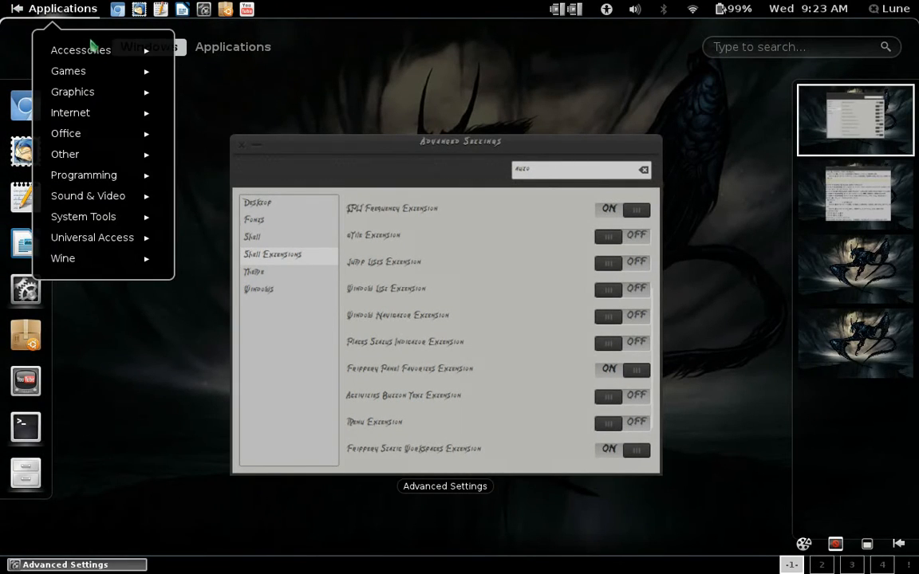
click(96, 76)
click(101, 78)
mouse_move(0, 0)
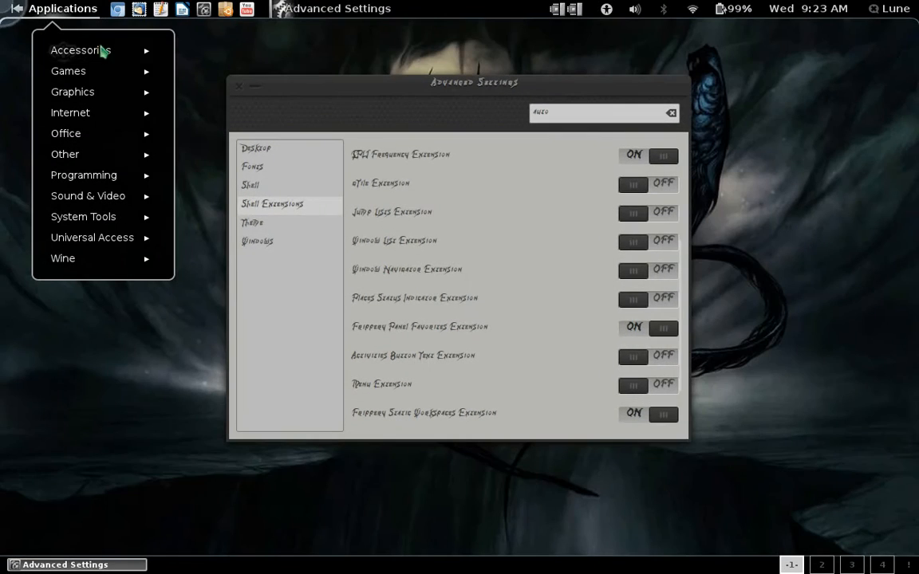
click(442, 177)
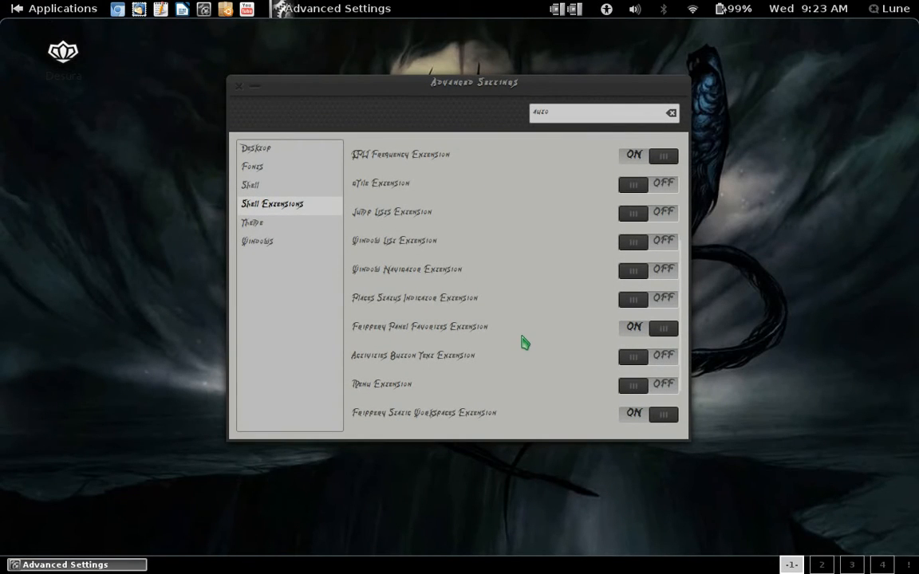
Look through the full list of shell extensions to review which ones are on or off.
scroll(524, 343, up, 5)
scroll(524, 343, down, 4)
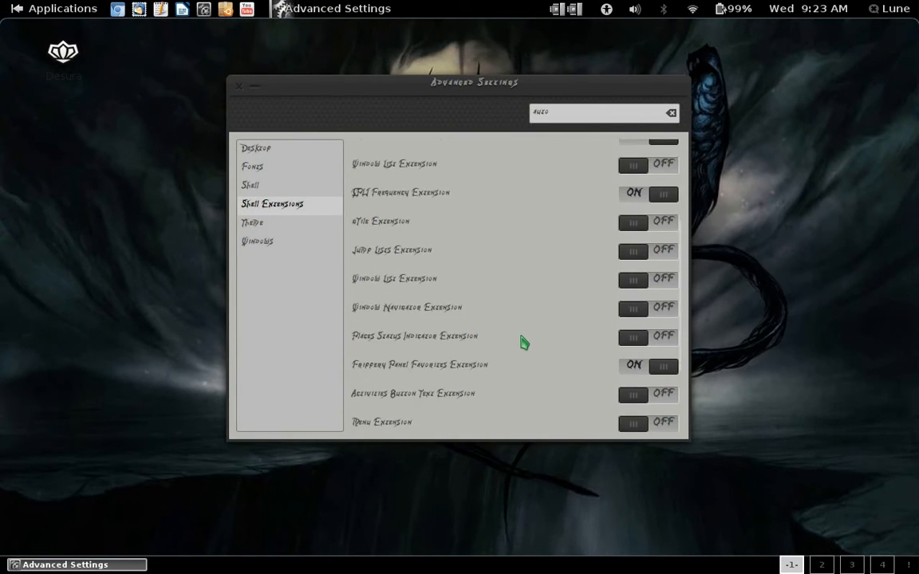
scroll(524, 343, up, 4)
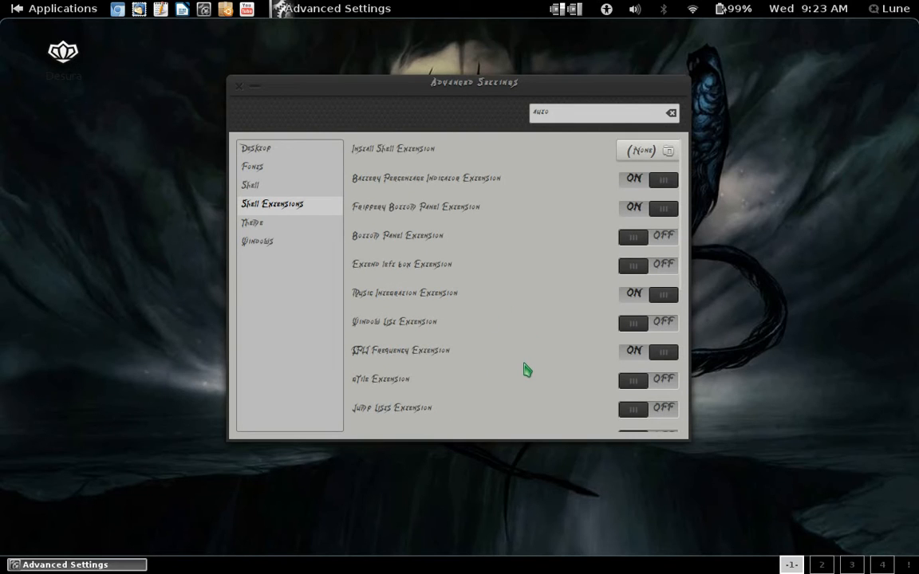
scroll(526, 369, down, 6)
scroll(527, 369, down, 1)
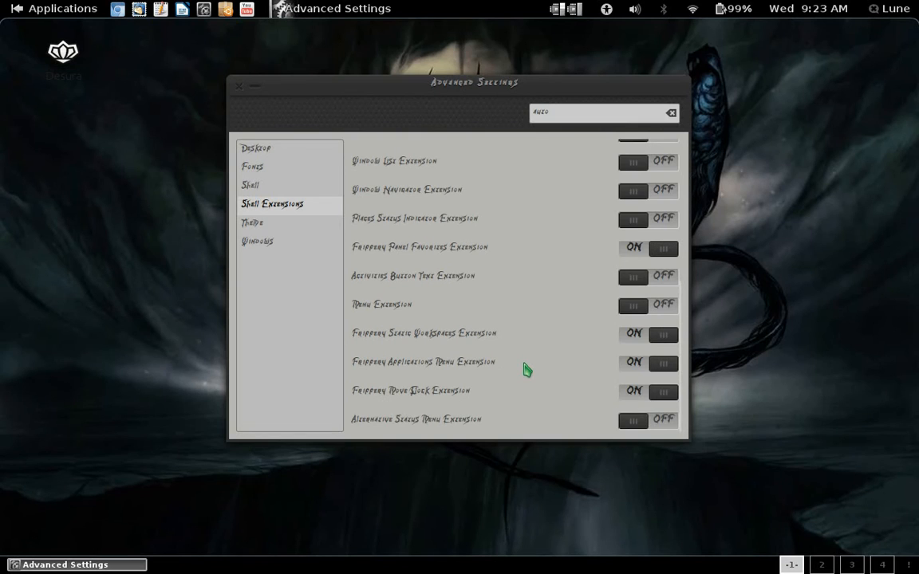
scroll(527, 369, up, 2)
scroll(526, 370, up, 2)
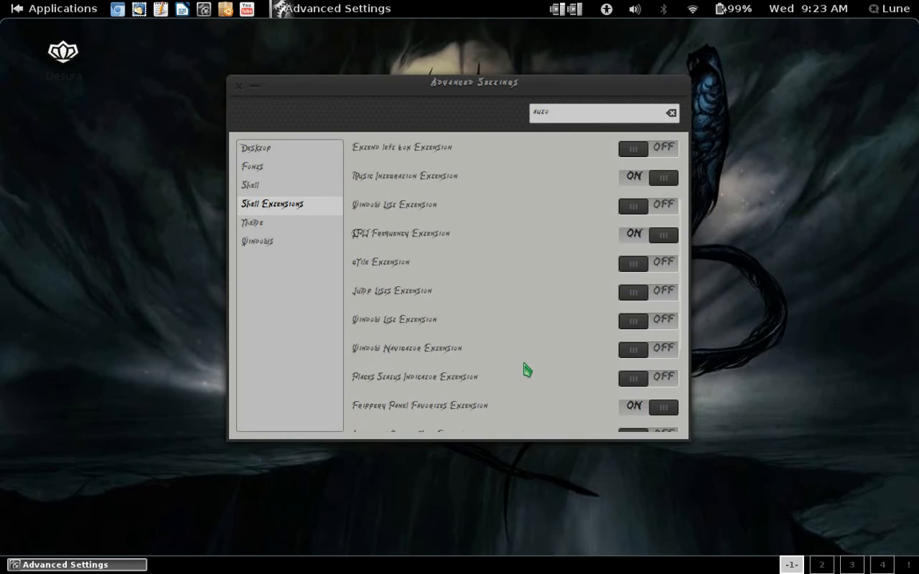
scroll(527, 369, up, 3)
scroll(526, 370, down, 10)
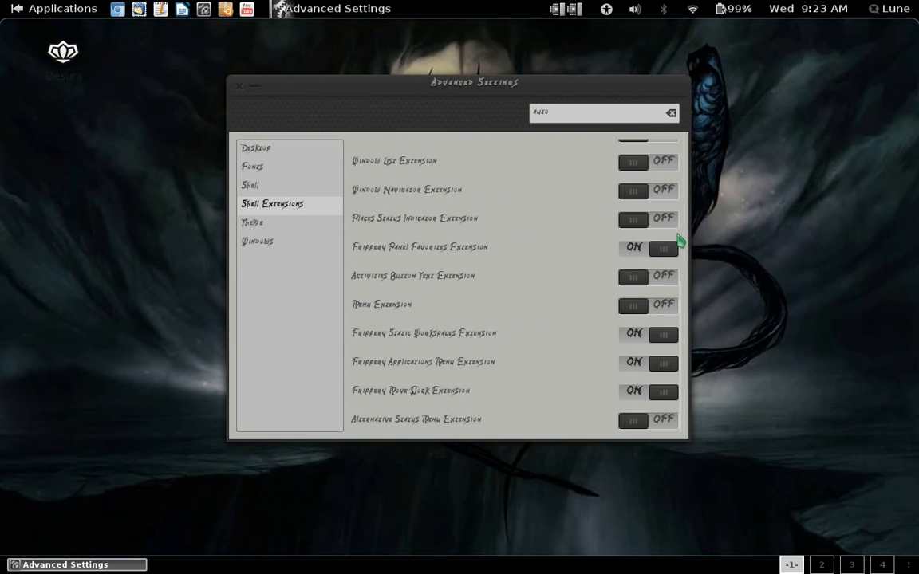
Turn on the Places Status Indicator extension and check its folder list in the top panel.
click(668, 225)
click(526, 10)
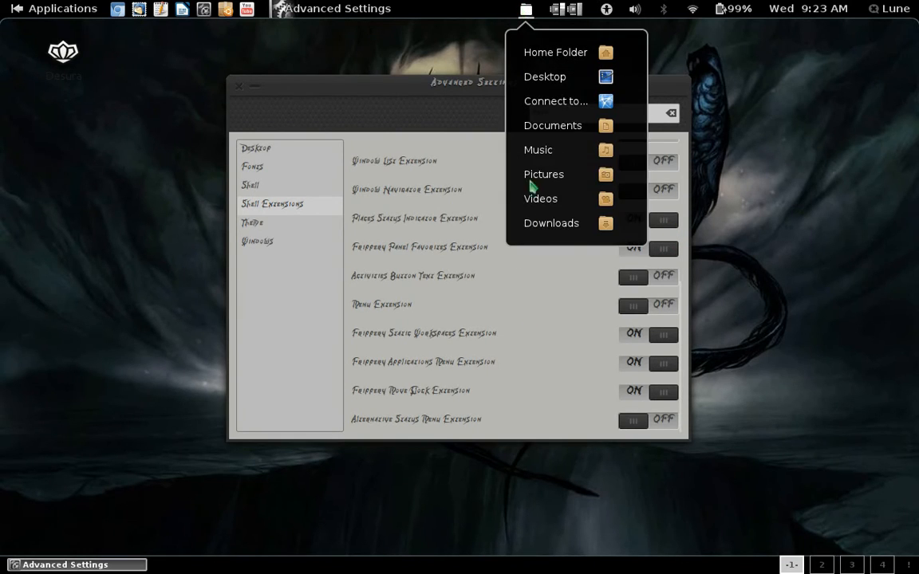
click(128, 52)
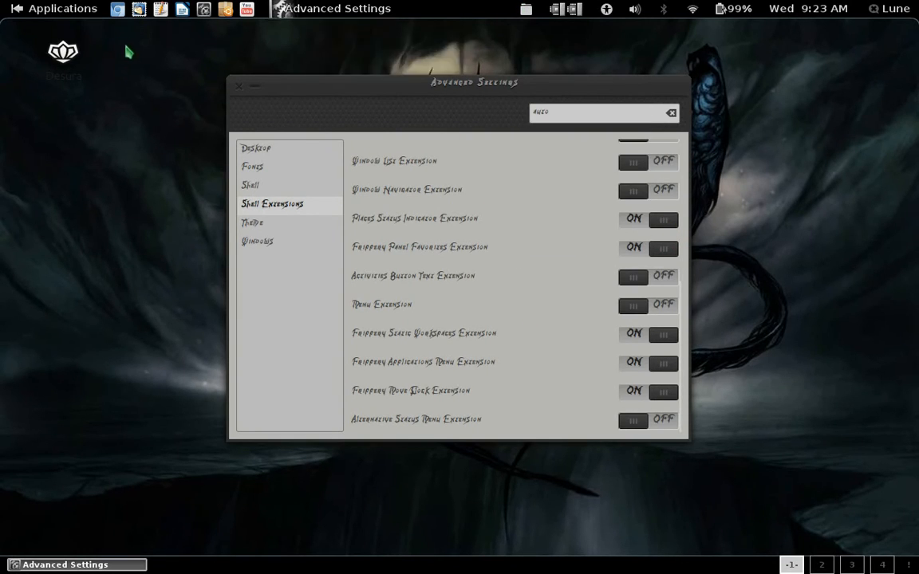
Browse the Graphics and Universal Access categories of the Applications menu, and close the Advanced Settings window.
click(32, 11)
click(72, 93)
click(71, 93)
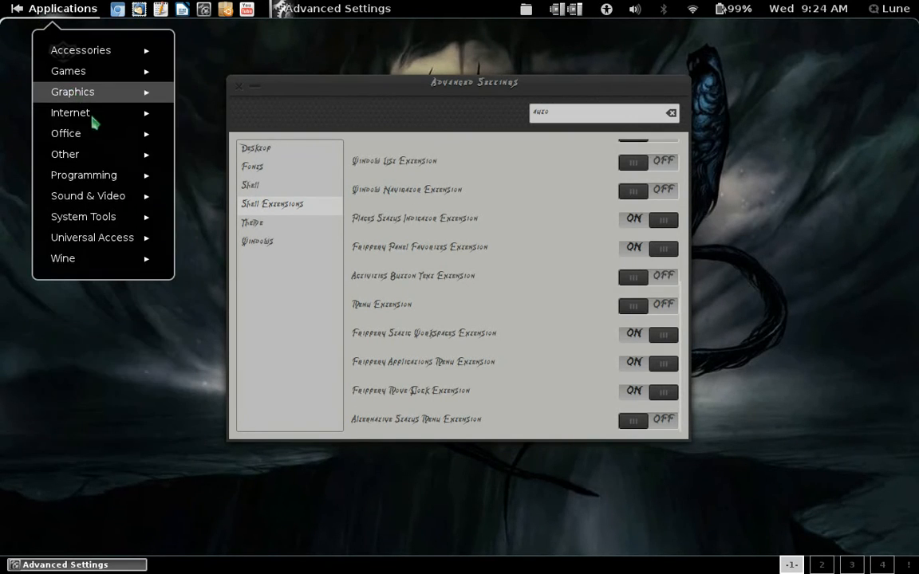
click(114, 238)
click(114, 238)
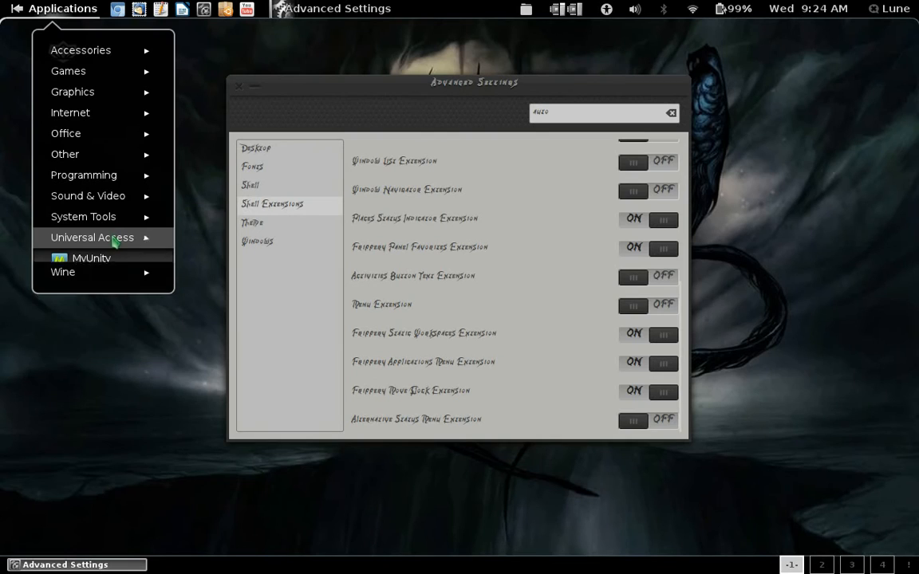
click(146, 453)
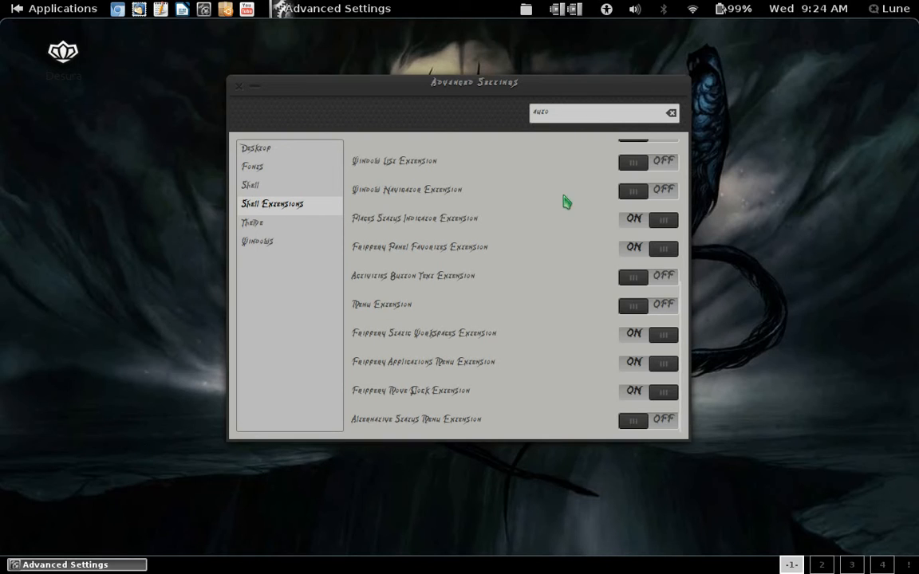
click(239, 88)
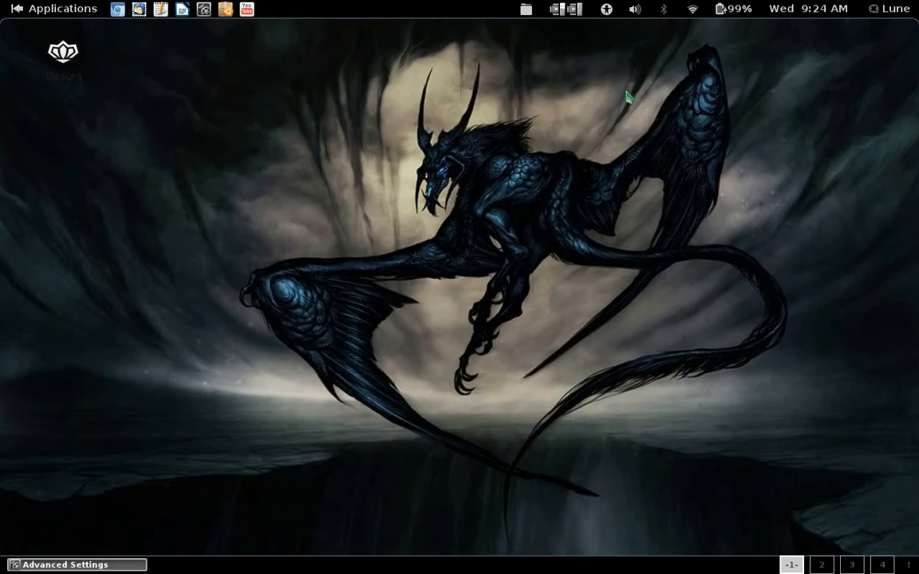
Turn on screen Zoom from the top panel's accessibility options and turn it back off.
click(604, 11)
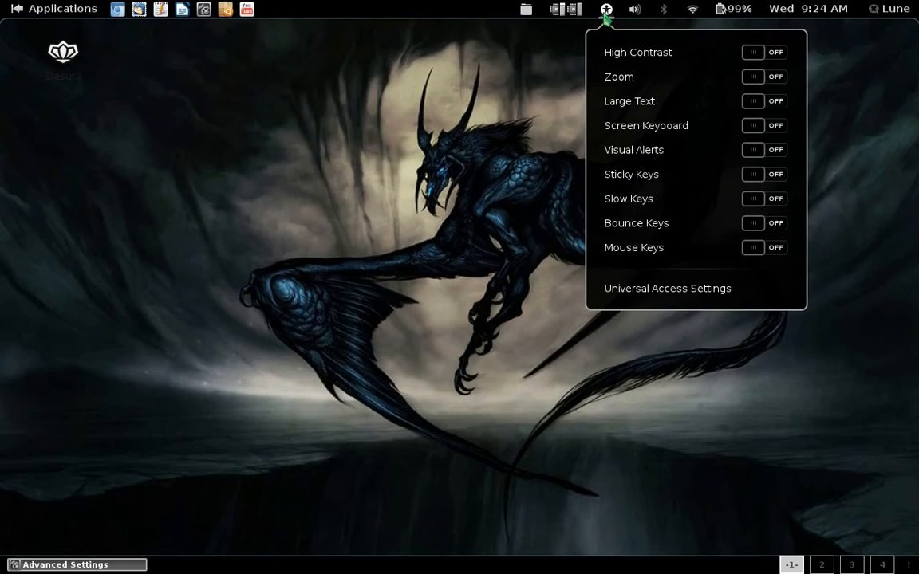
click(698, 75)
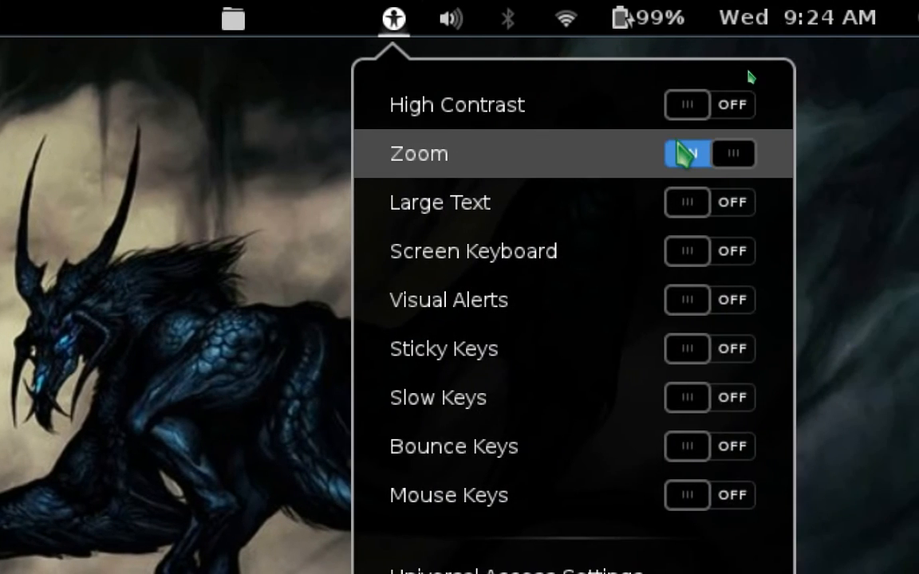
click(857, 154)
click(620, 10)
click(621, 8)
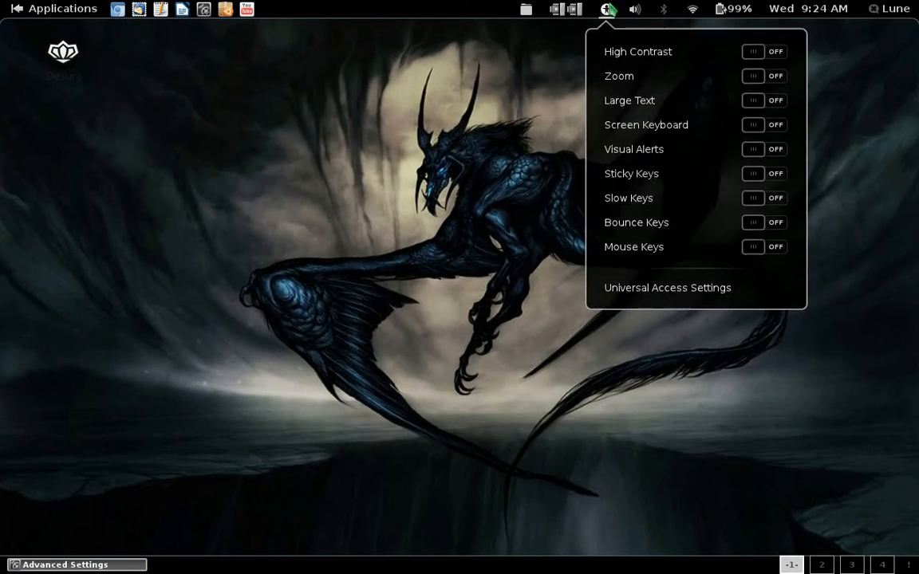
click(474, 338)
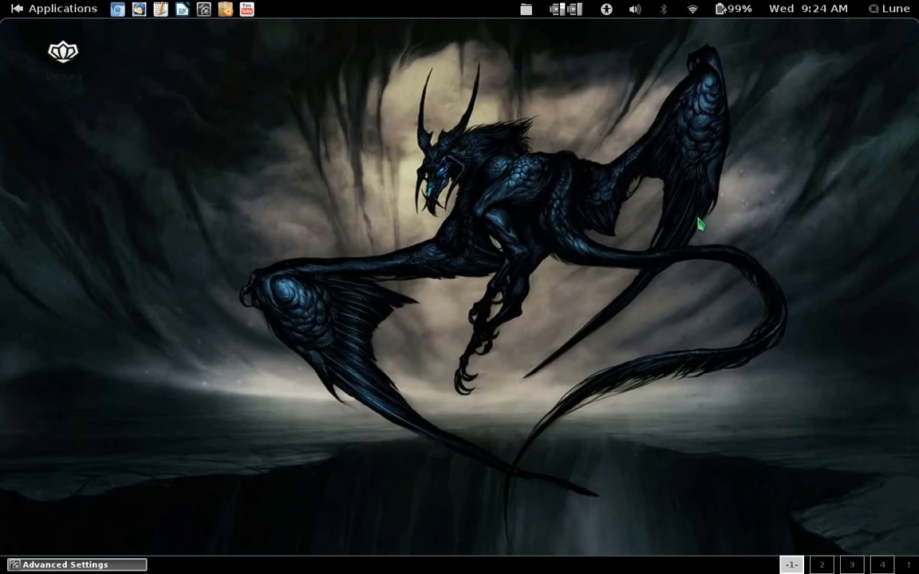
Switch through the workspaces and stop on workspace 2, which holds the Terminal window.
key(ctrl+alt+Right)
key(ctrl+alt+Right)
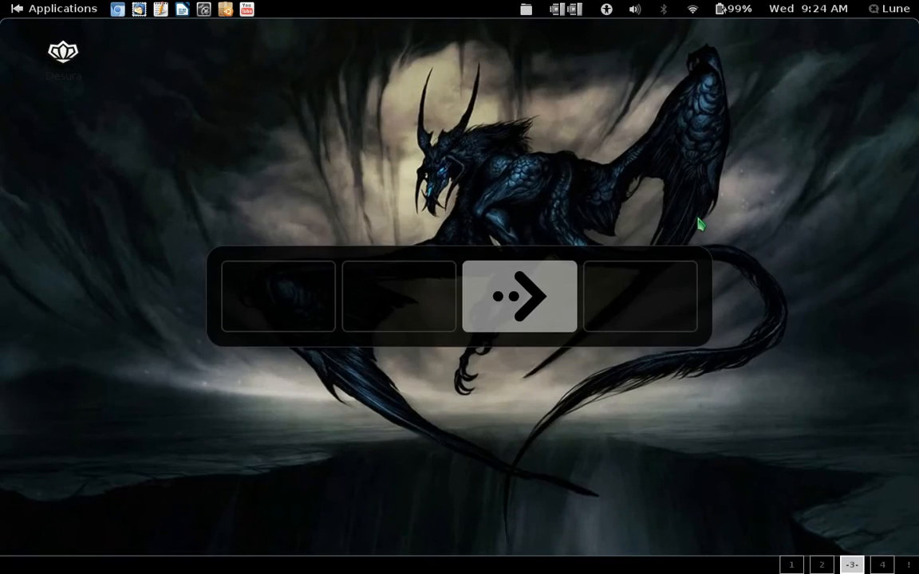
key(ctrl+alt+Left)
key(ctrl+alt+Left)
key(ctrl+alt+Right)
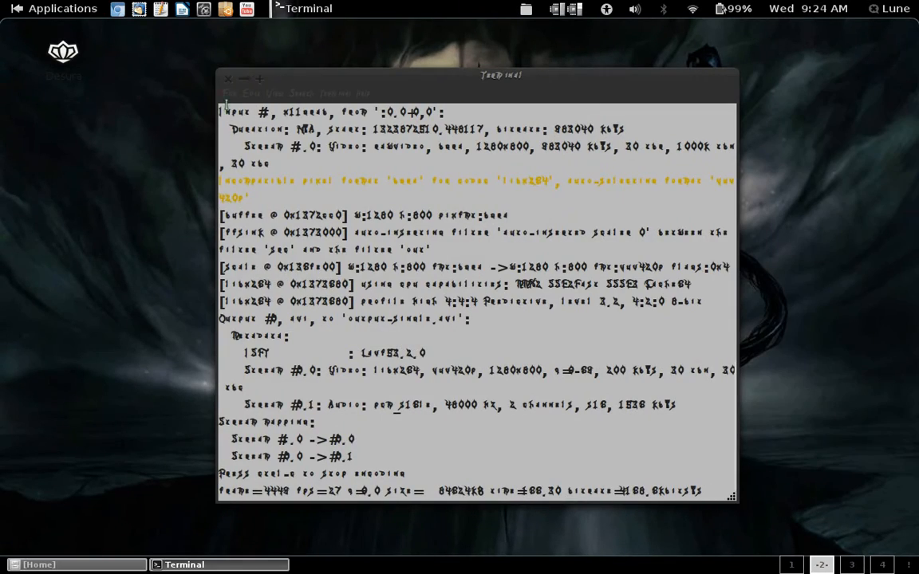
Browse the Games, Accessories and Sound & Video categories of the Applications menu, and close the menu.
click(84, 12)
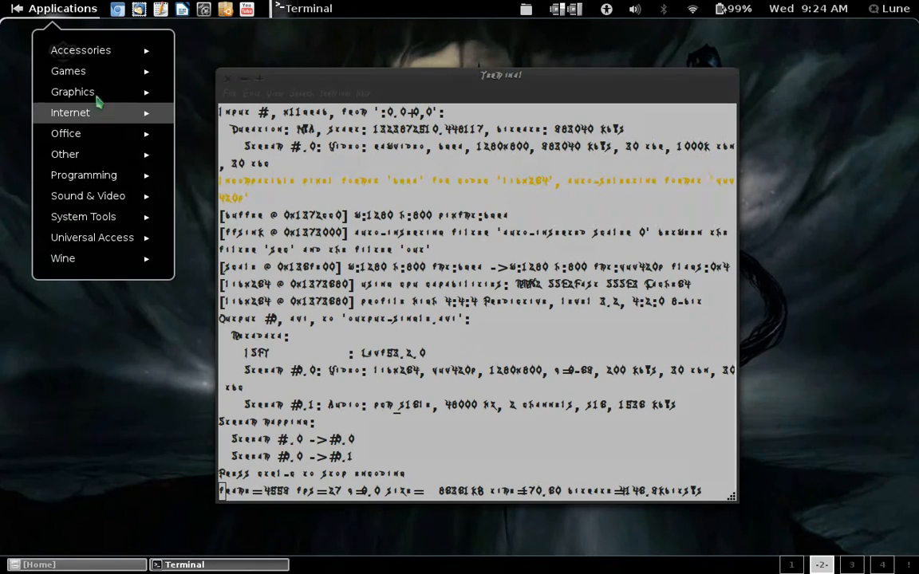
click(80, 71)
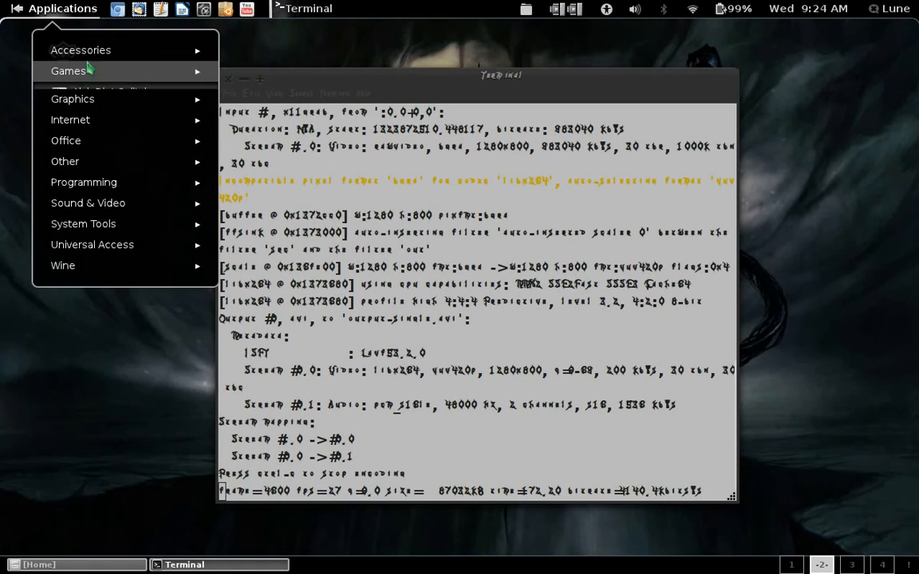
click(80, 49)
click(76, 50)
click(106, 200)
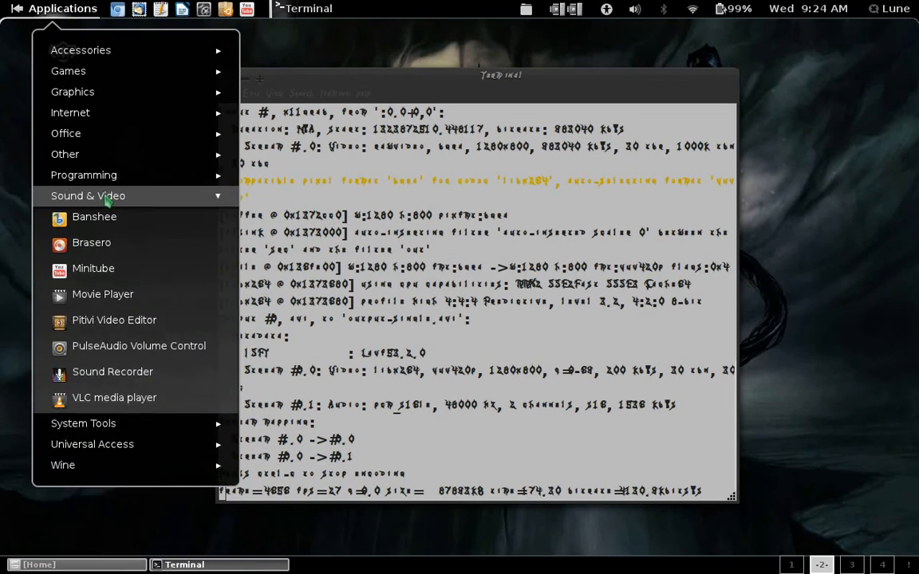
click(112, 197)
click(731, 40)
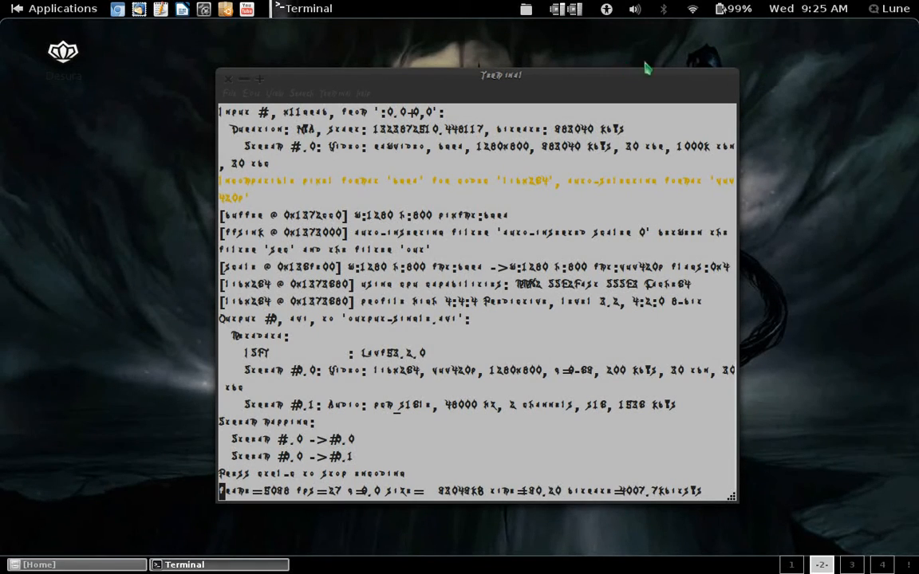
Maximize the Terminal window, restore it to a floating window, and reposition it on the desktop.
drag(687, 77, 682, 74)
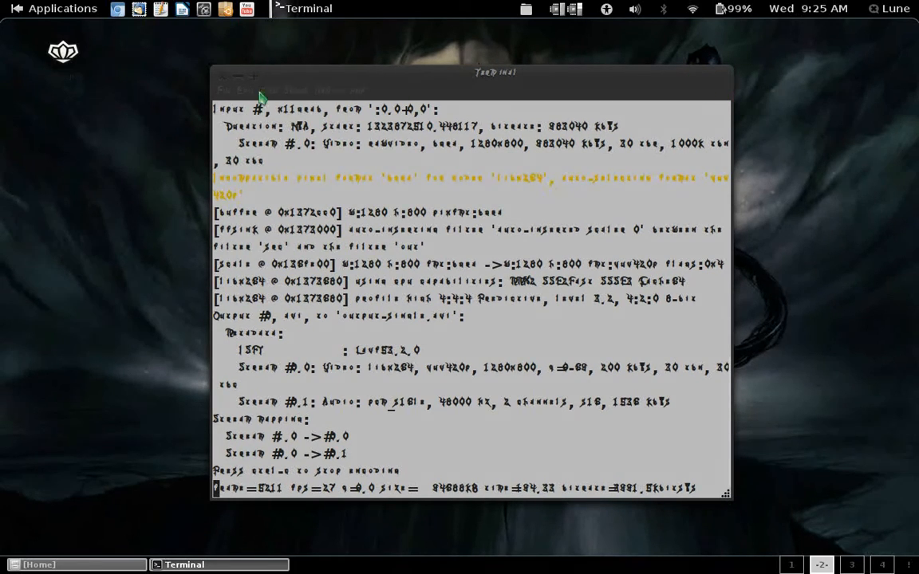
double_click(226, 77)
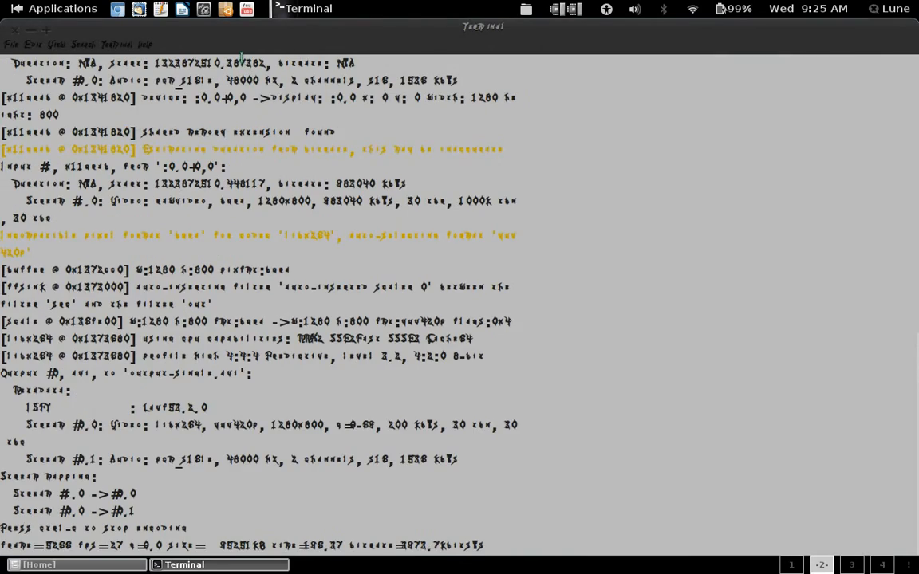
drag(214, 25, 310, 102)
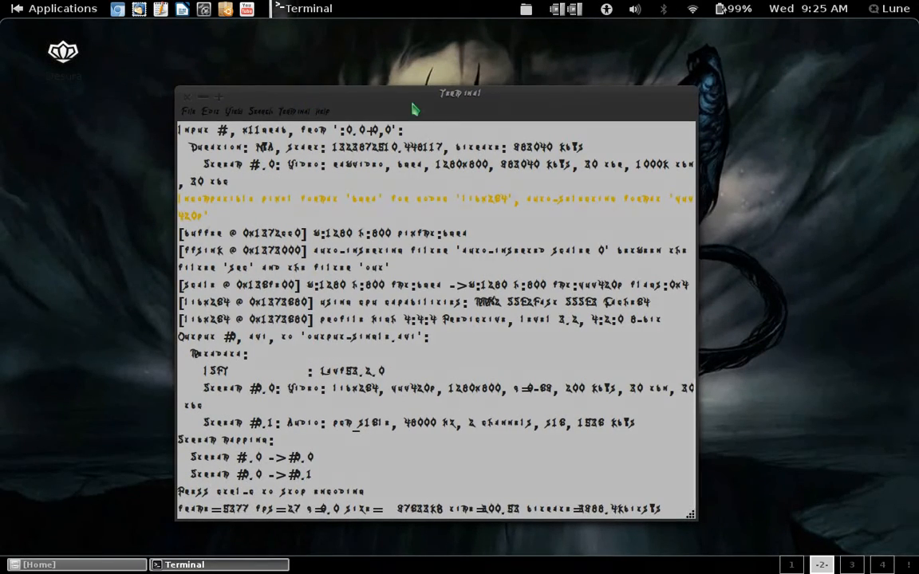
drag(414, 109, 374, 120)
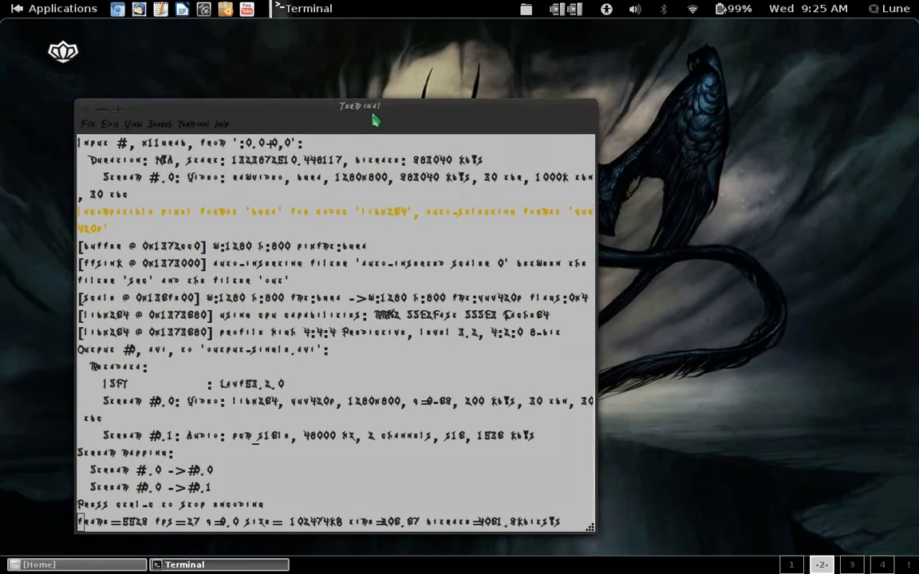
In the overview, move the Home window to workspace 1, and the Terminal to workspace 3 and back to workspace 2.
key(super)
drag(307, 261, 887, 254)
drag(531, 233, 748, 112)
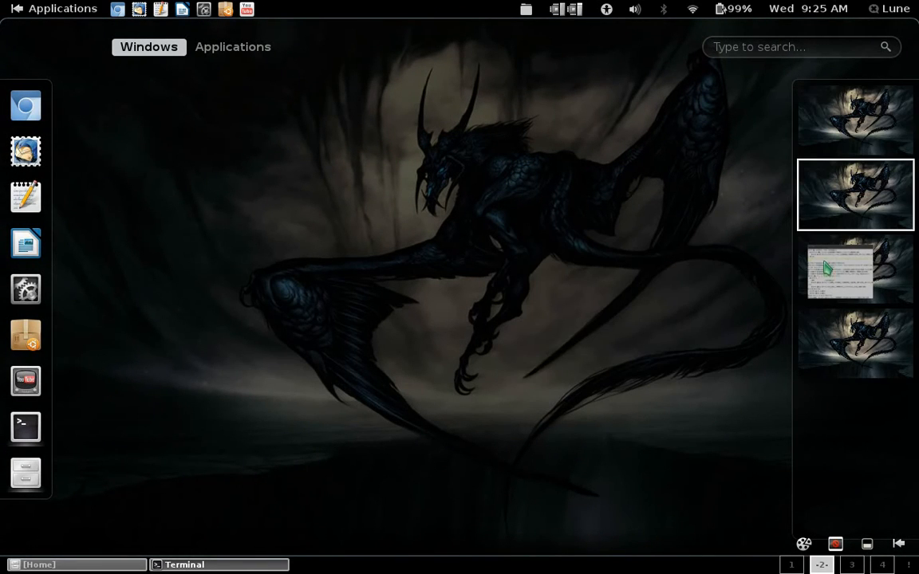
drag(826, 269, 845, 196)
Switch between workspaces 1 and 2 in the overview, and bring up the Home window on workspace 1.
click(847, 150)
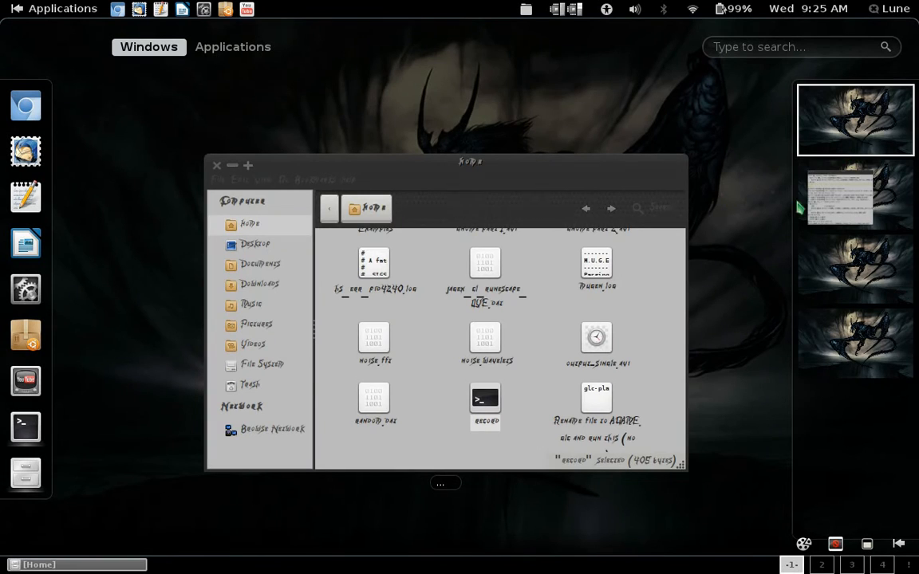
click(819, 205)
click(831, 142)
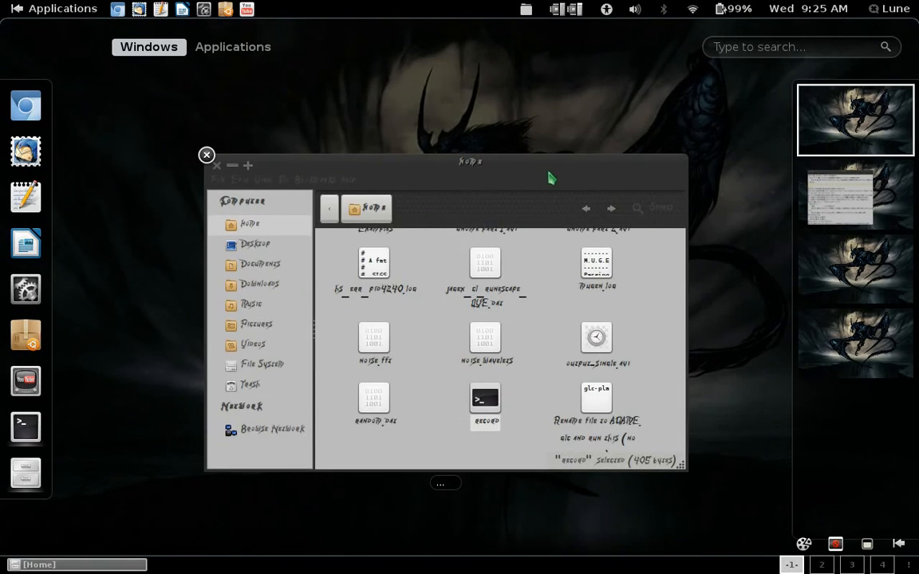
click(549, 179)
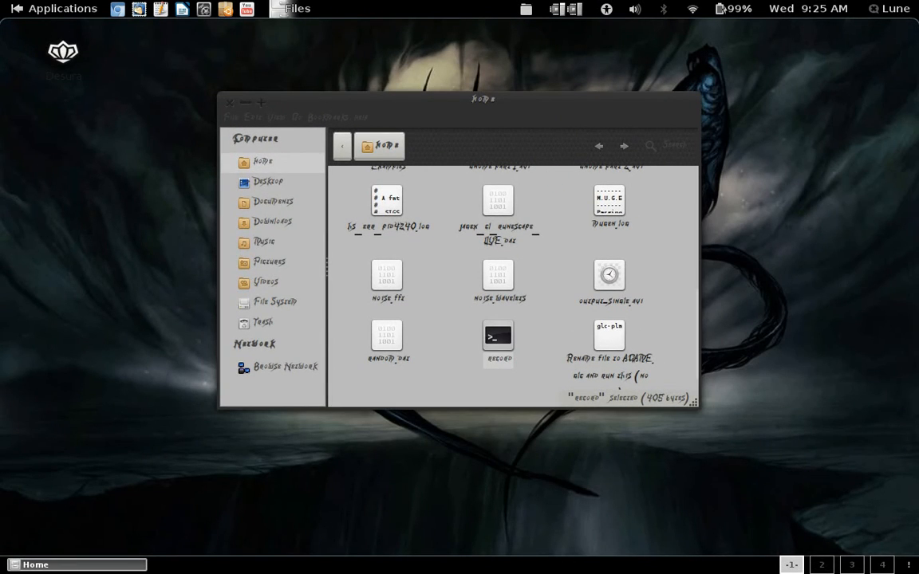
Open the classicmenu-indicator from the message tray, look through its Sound & Video category, and close it.
mouse_move(917, 573)
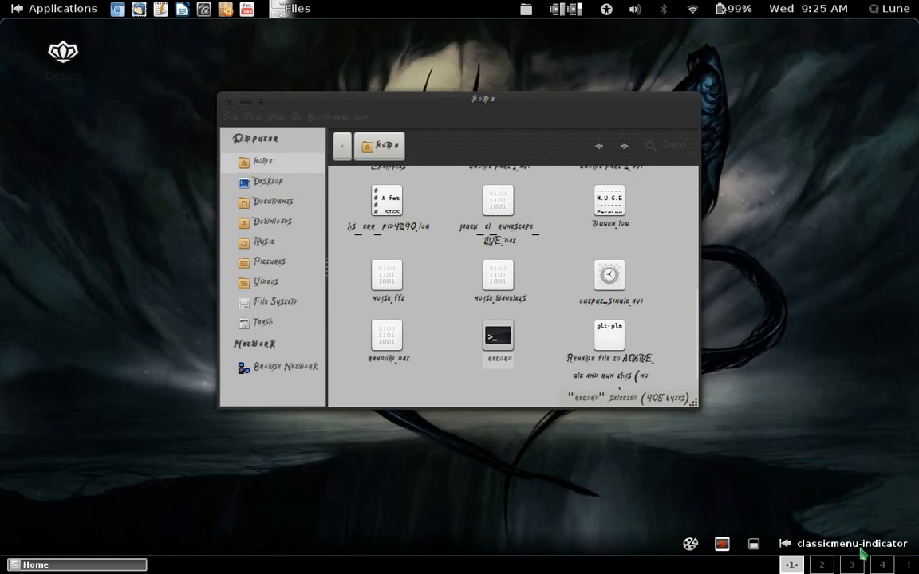
click(865, 544)
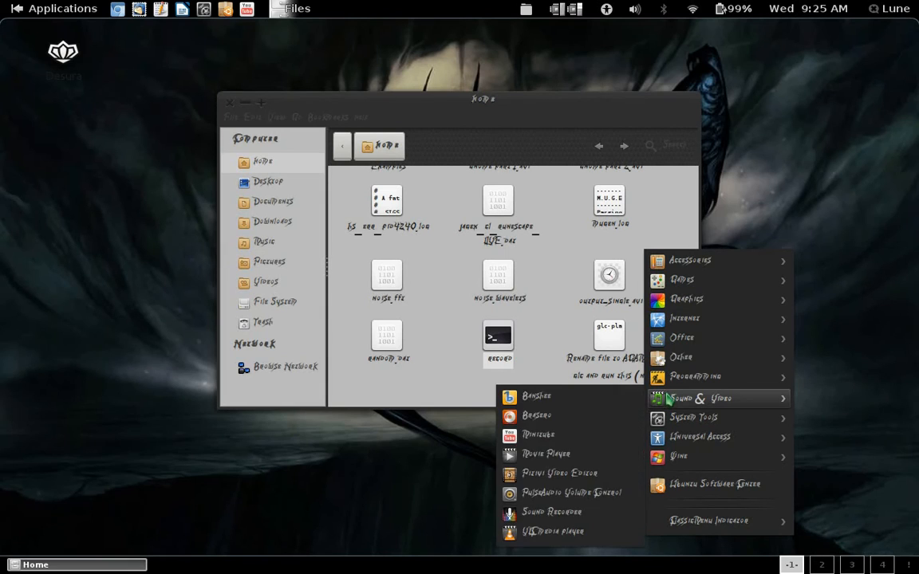
click(717, 219)
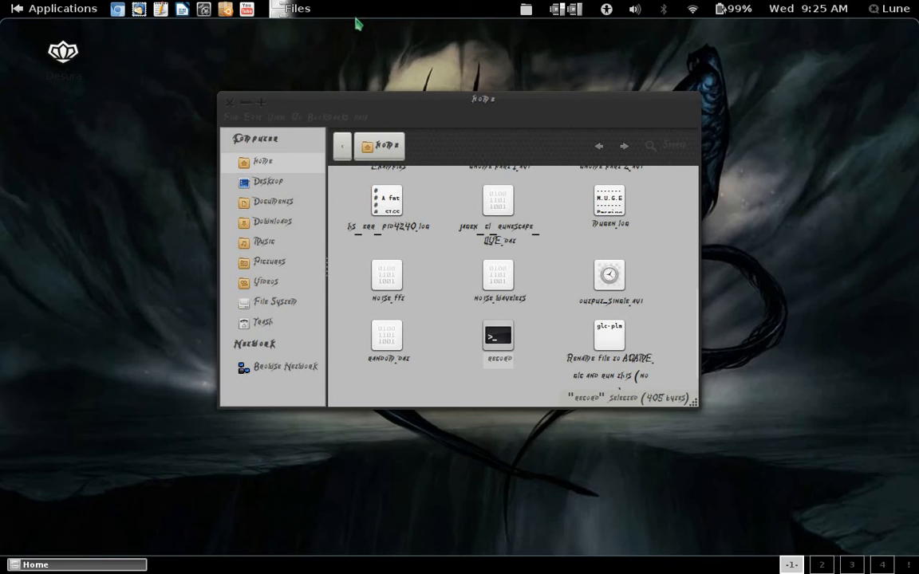
Move the Home file window a short distance across the desktop of workspace 1.
click(473, 9)
click(451, 27)
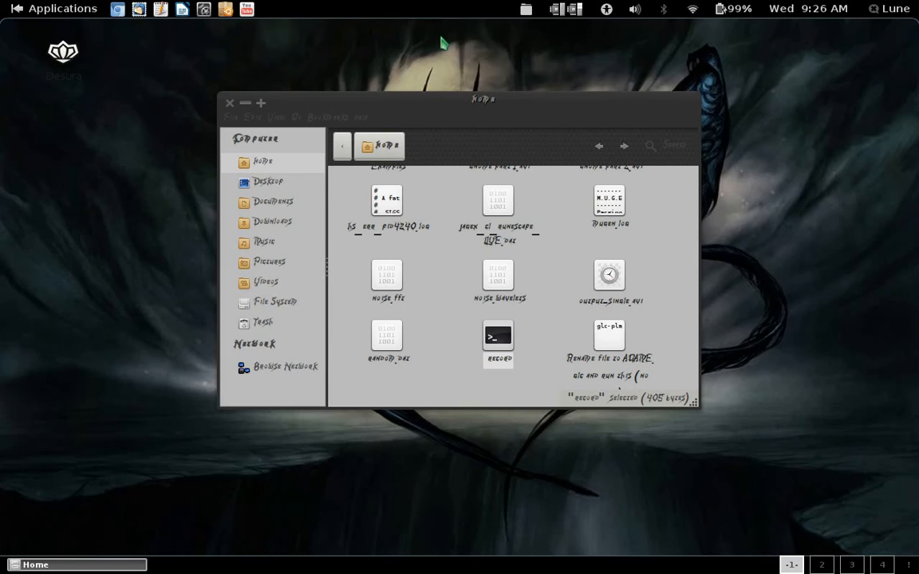
drag(540, 126, 572, 131)
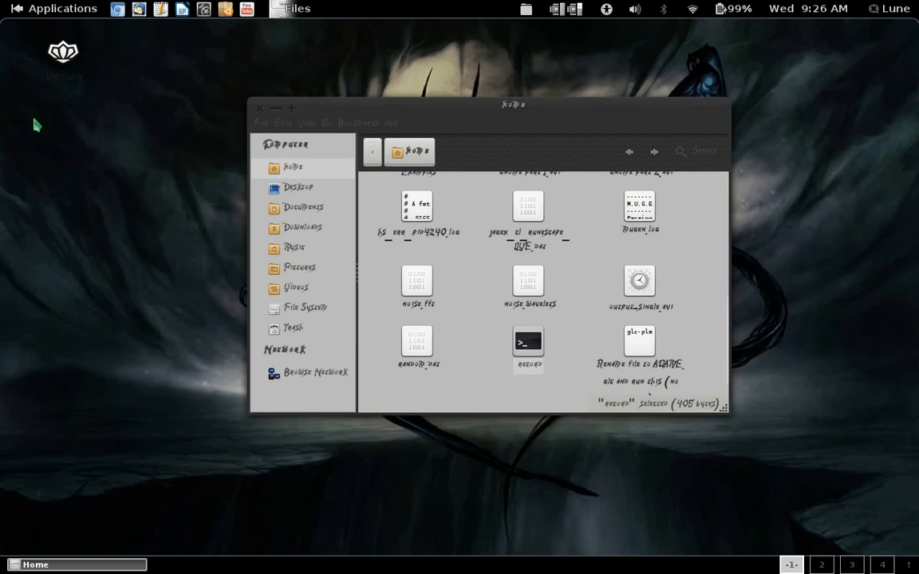
Search the overview for "tweak", and place the Advanced Settings launcher above LibreOffice Writer in the favorites dash.
mouse_move(2, 2)
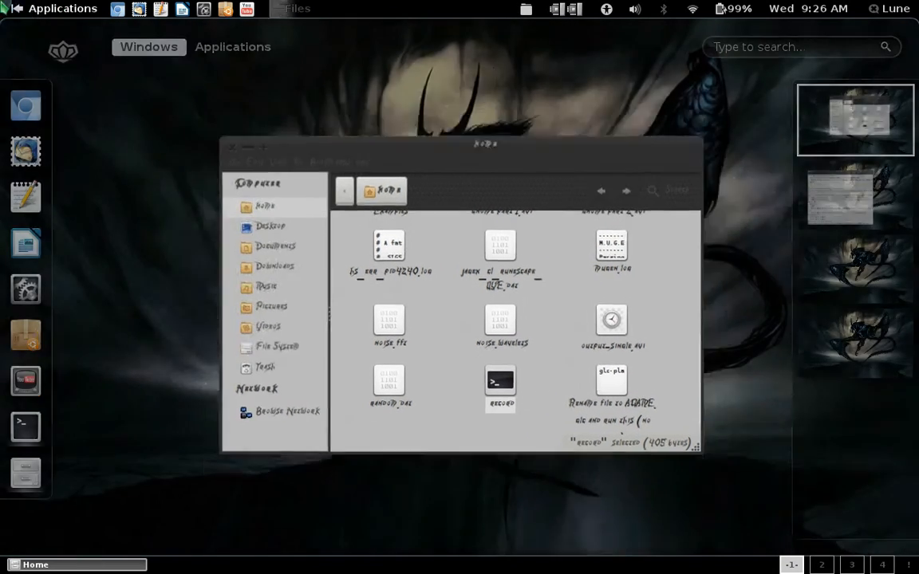
key(super)
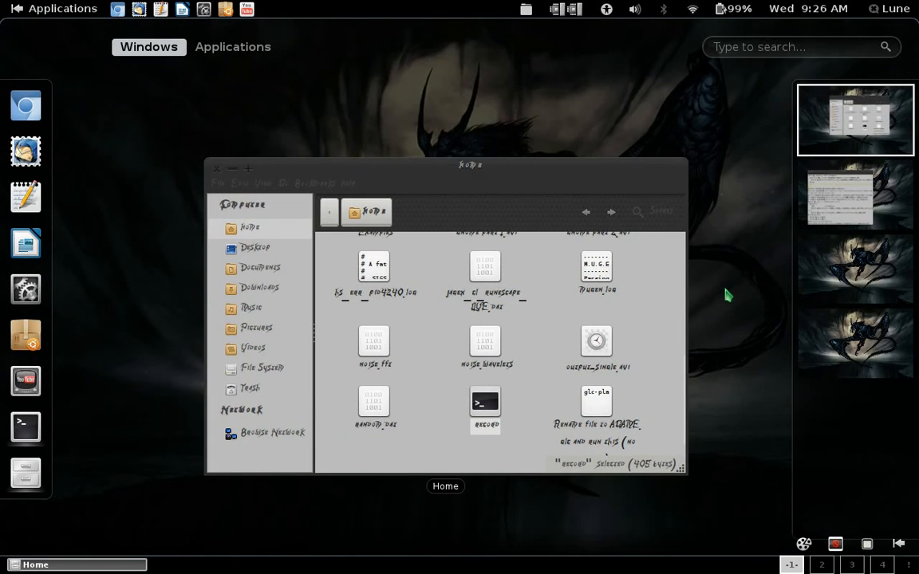
text(tweak)
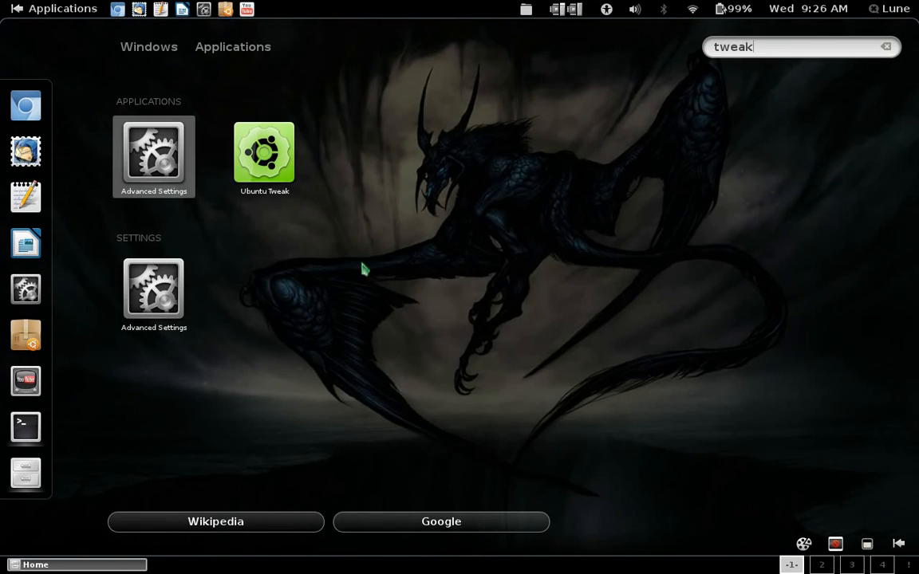
click(130, 170)
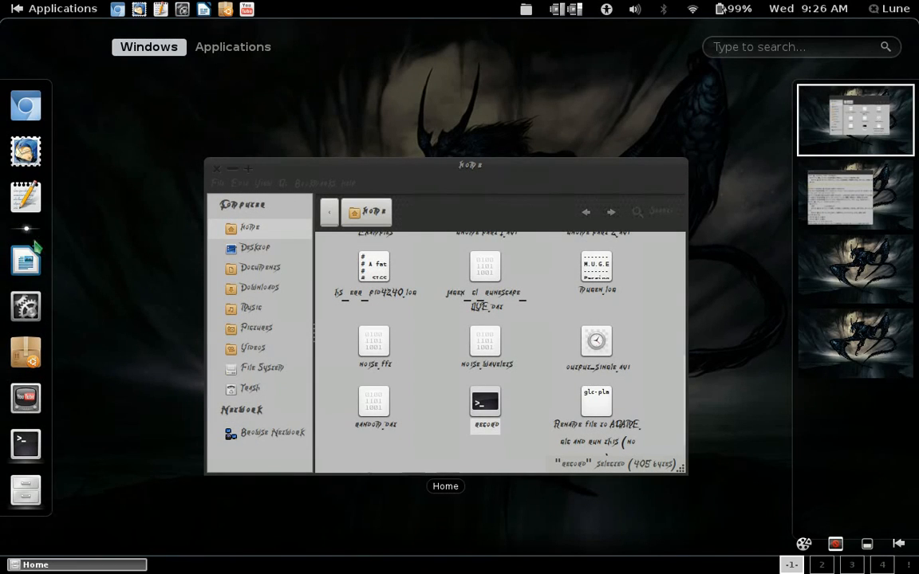
mouse_move(36, 249)
mouse_down()
mouse_move(46, 549)
mouse_move(26, 475)
mouse_move(26, 243)
mouse_up()
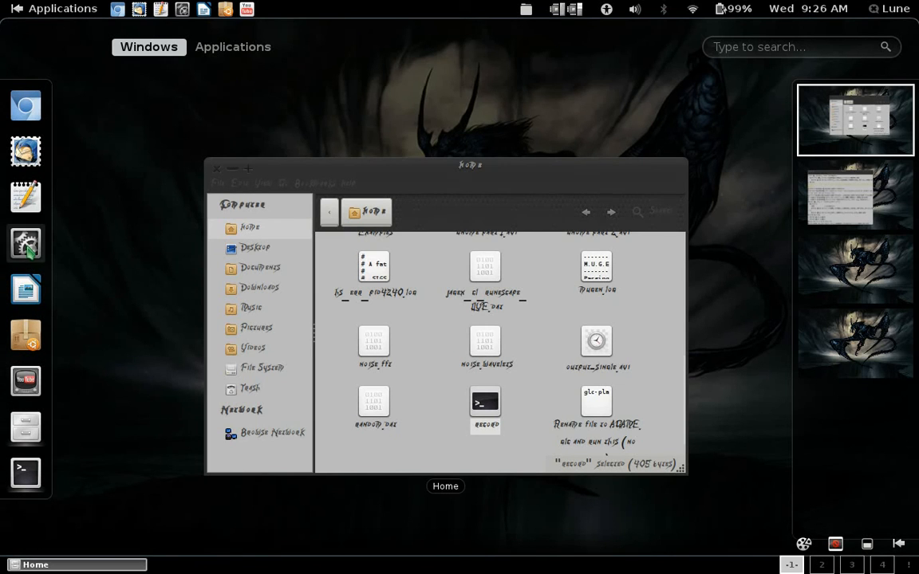
Leave the overview without changing the Advanced Settings launcher, and switch to workspace 2.
right_click(26, 243)
click(45, 43)
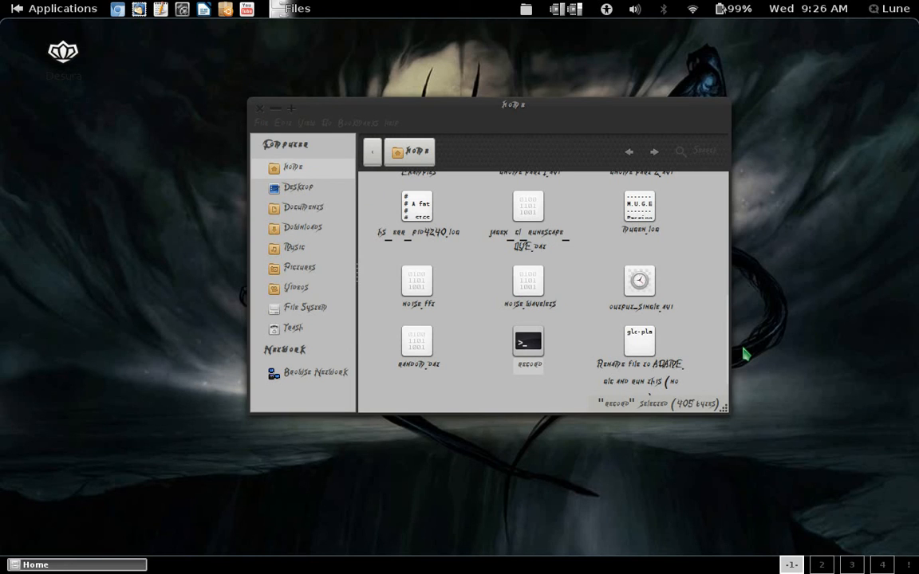
key(ctrl+alt+Right)
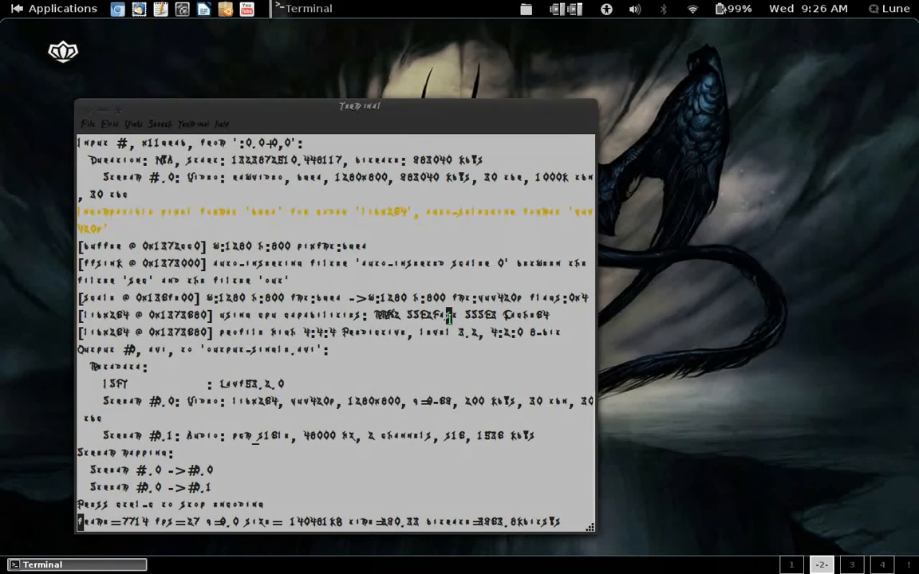